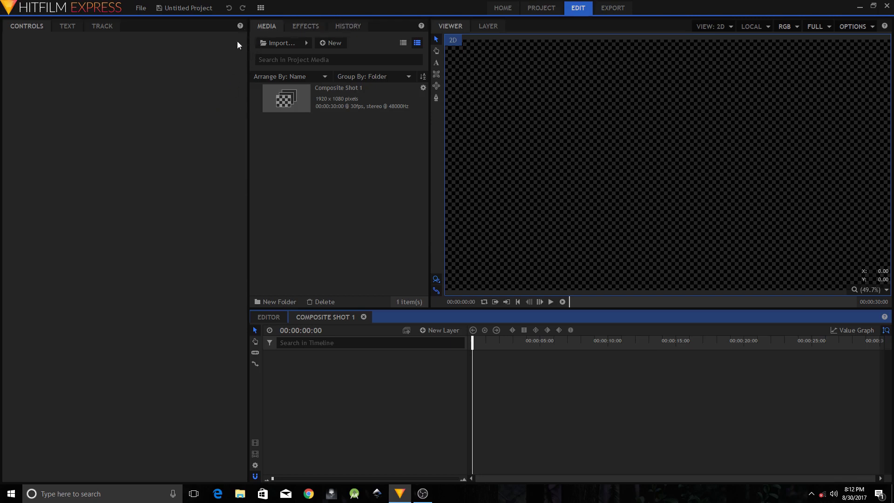
Switch to the Compositing workspace layout with the Trimmer panel hidden, then bring up Import.
left_click(261, 9)
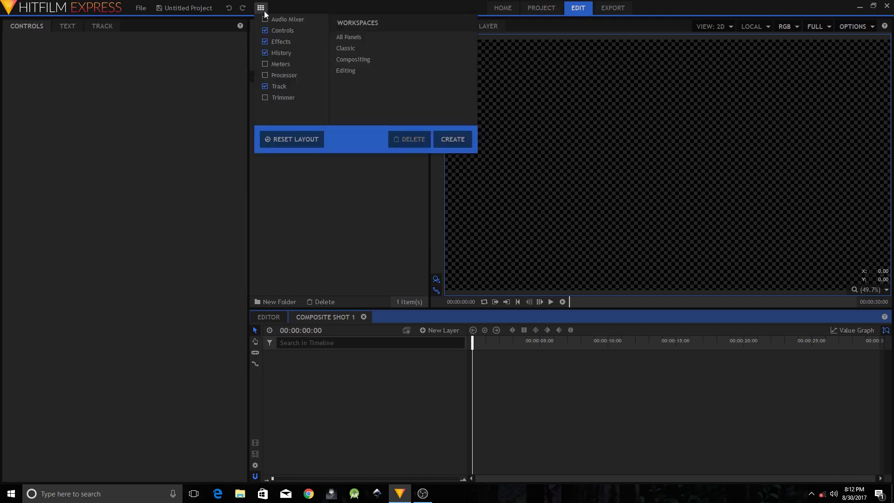
left_click(352, 61)
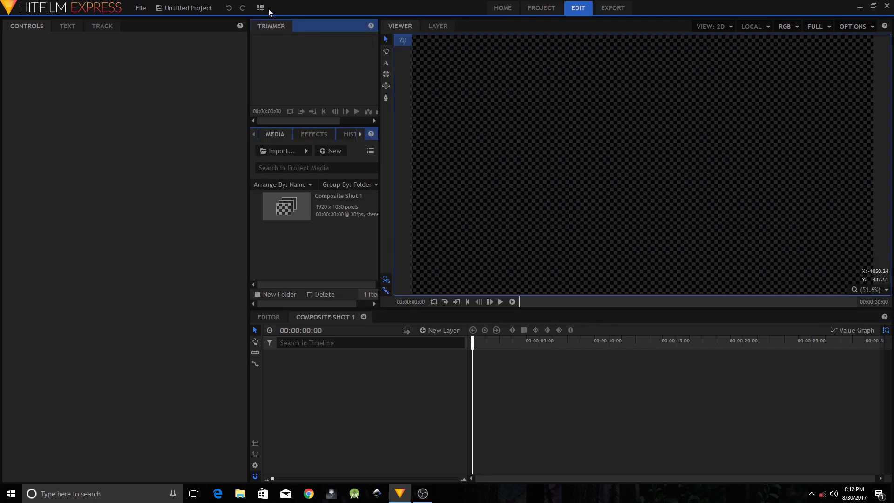
left_click(263, 8)
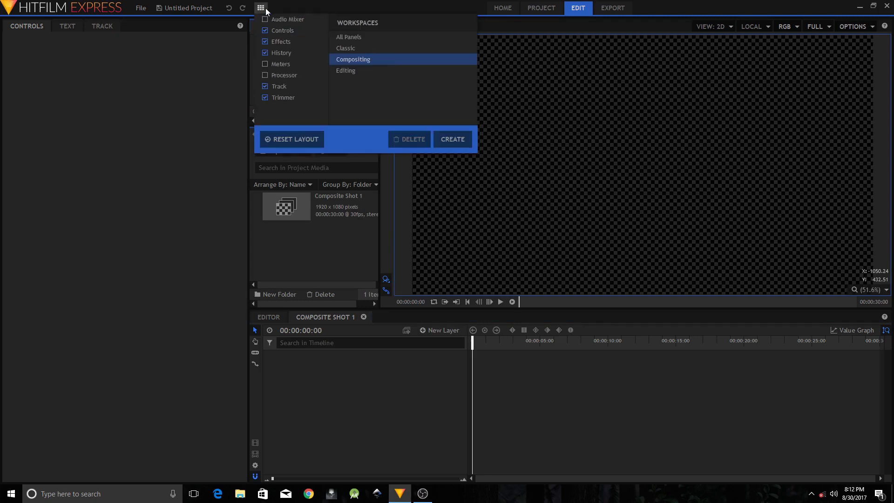
left_click(281, 97)
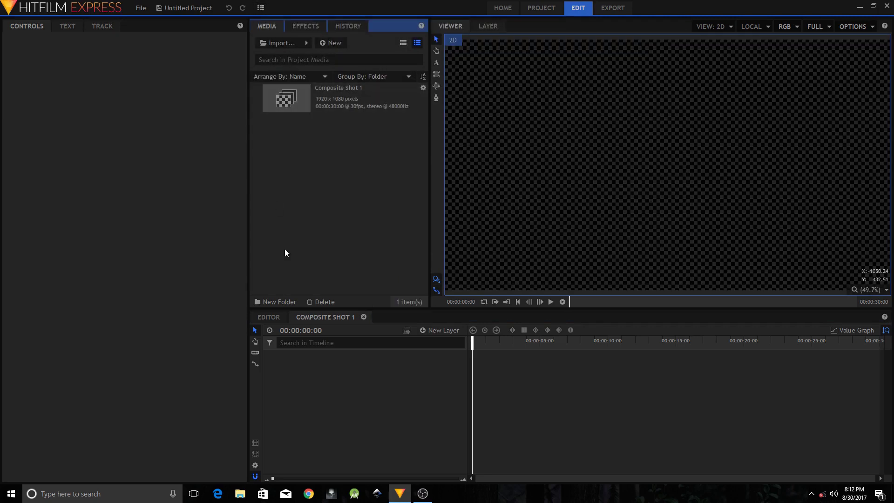
left_click(278, 43)
Import twitter.png from Downloads\Icons and place it as a layer on the Composite Shot 1 timeline.
left_click_drag(262, 65, 252, 64)
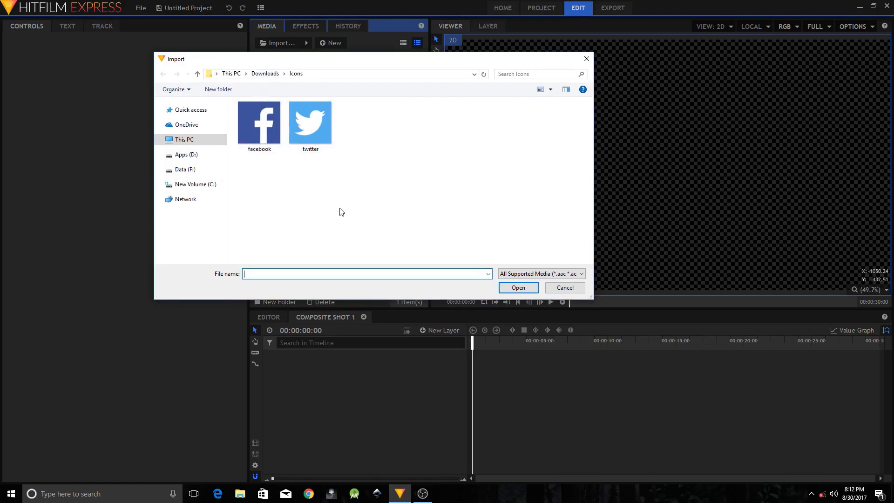
left_click_drag(240, 60, 226, 58)
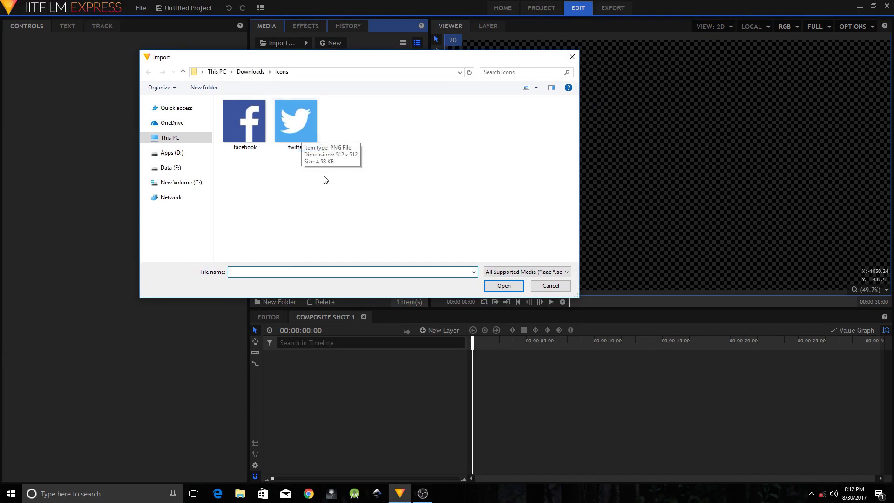
double_click(304, 137)
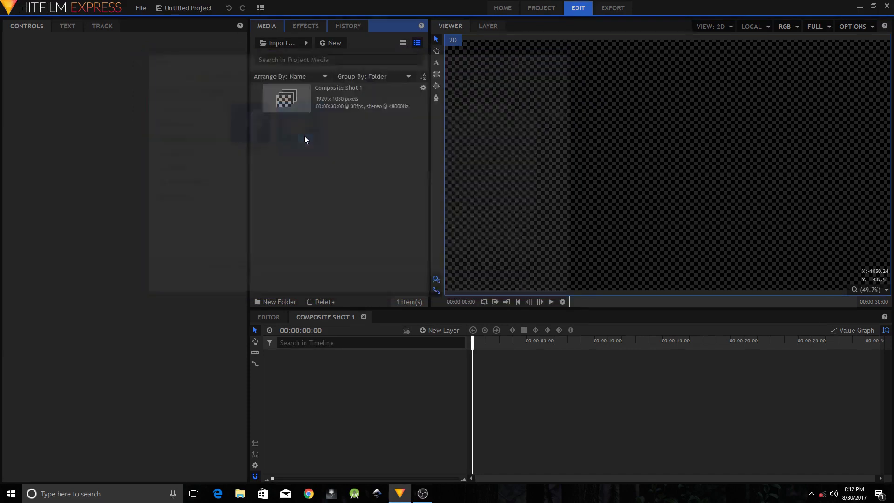
left_click_drag(313, 130, 297, 382)
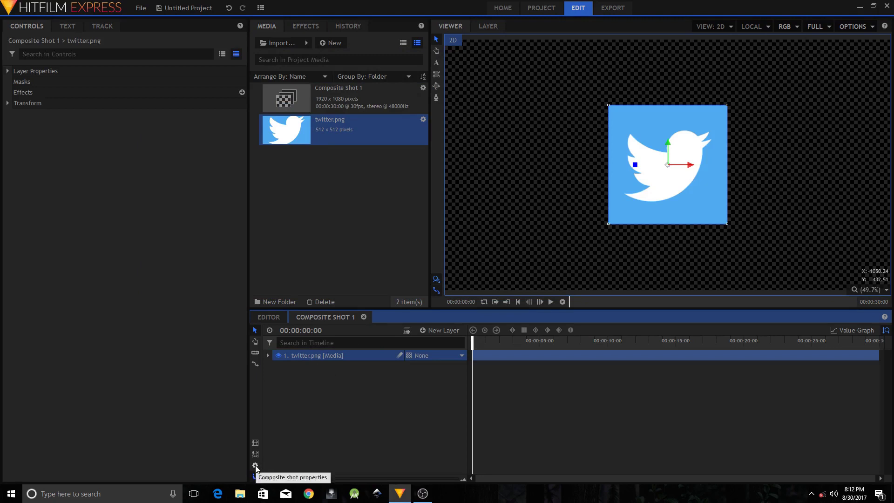
Change Composite Shot 1's duration to 00:00:04:01 in its shot properties.
left_click(255, 465)
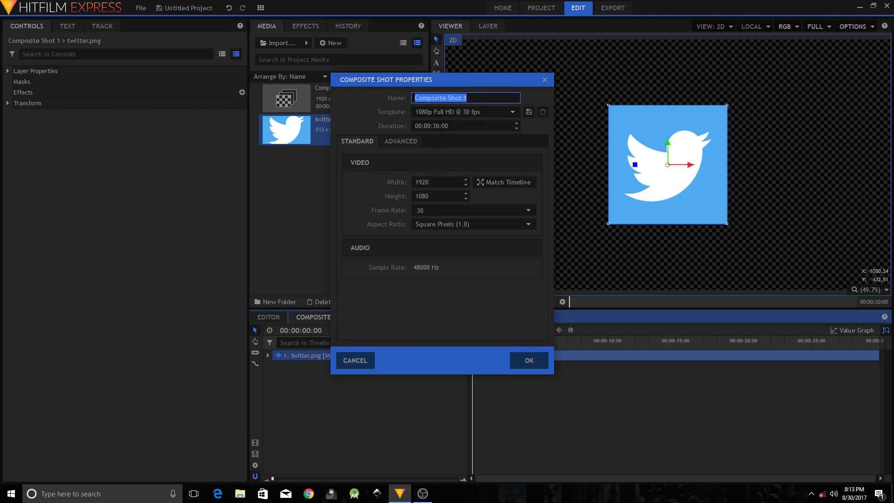
left_click(437, 126)
double_click(437, 126)
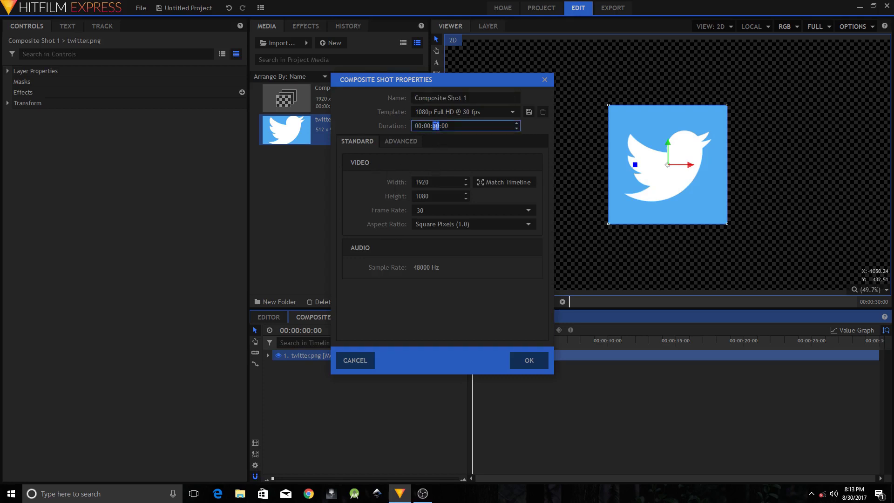
type("14")
left_click_drag(451, 126, 446, 126)
type("1")
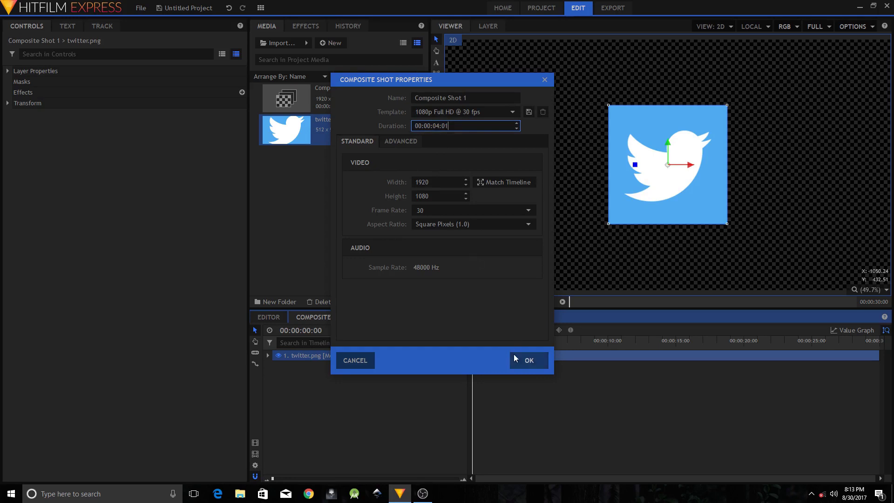
left_click(525, 361)
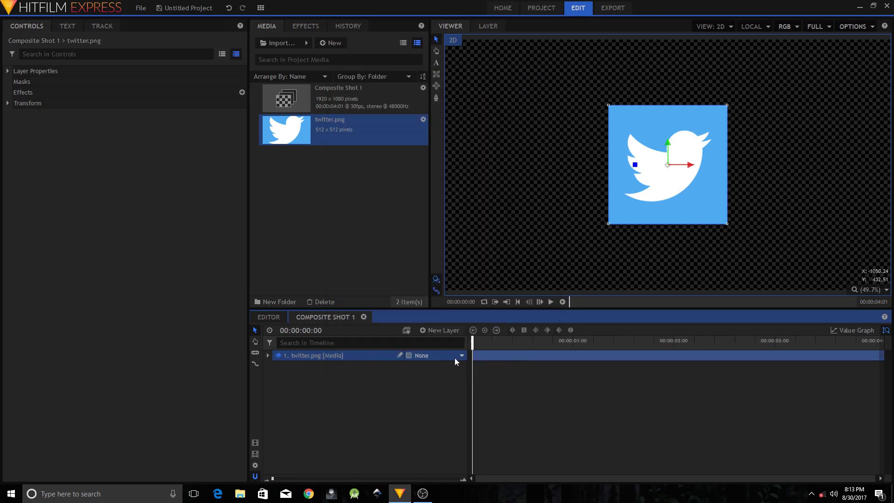
Expand twitter.png's Transform properties and set its Scale to 23%.
left_click(268, 356)
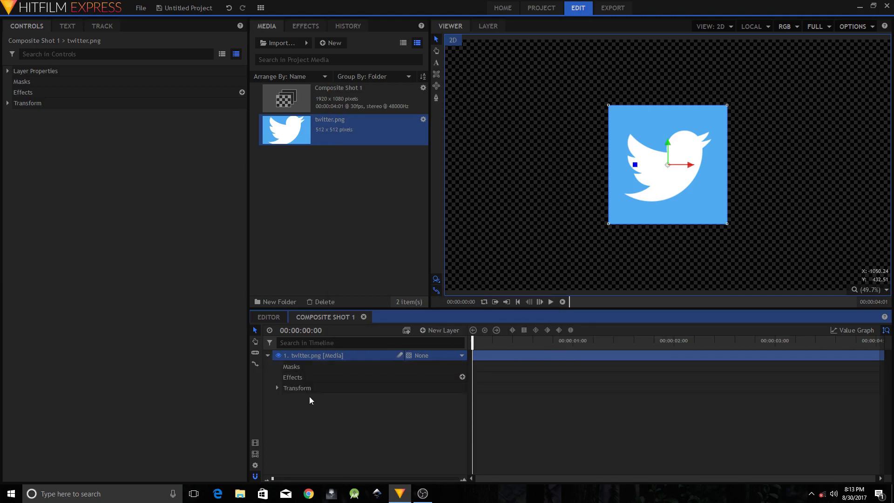
left_click(277, 388)
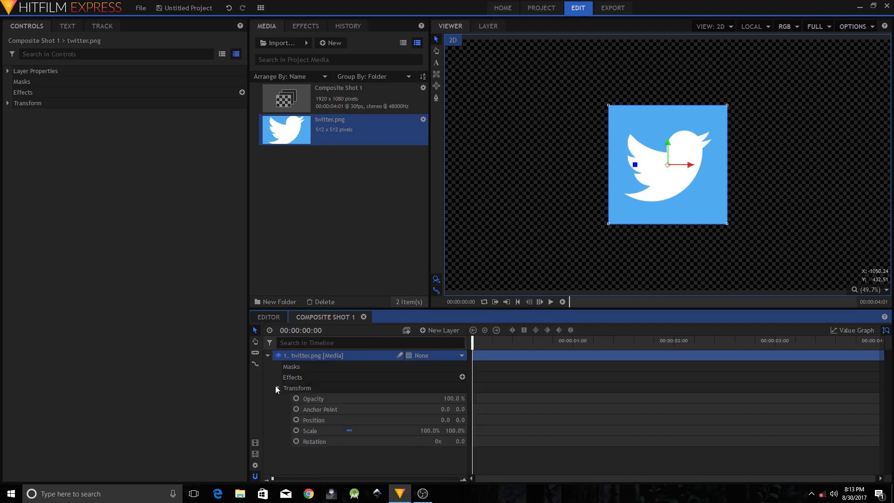
left_click(268, 355)
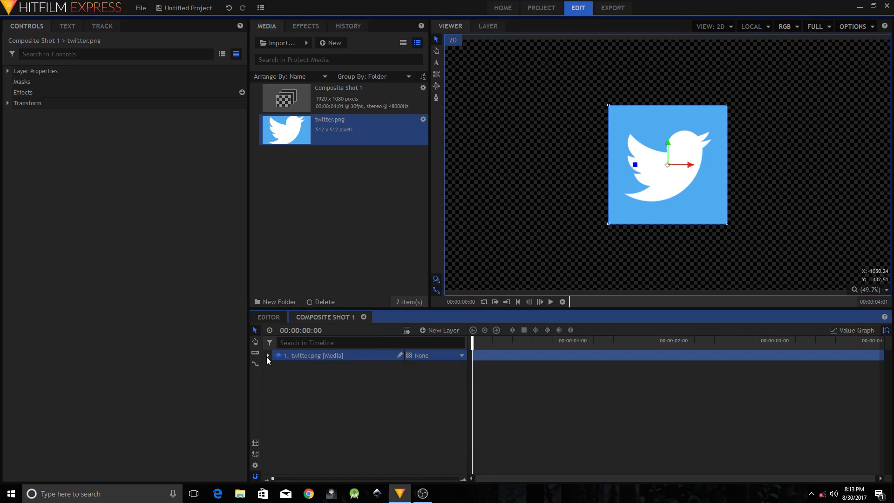
left_click(268, 356)
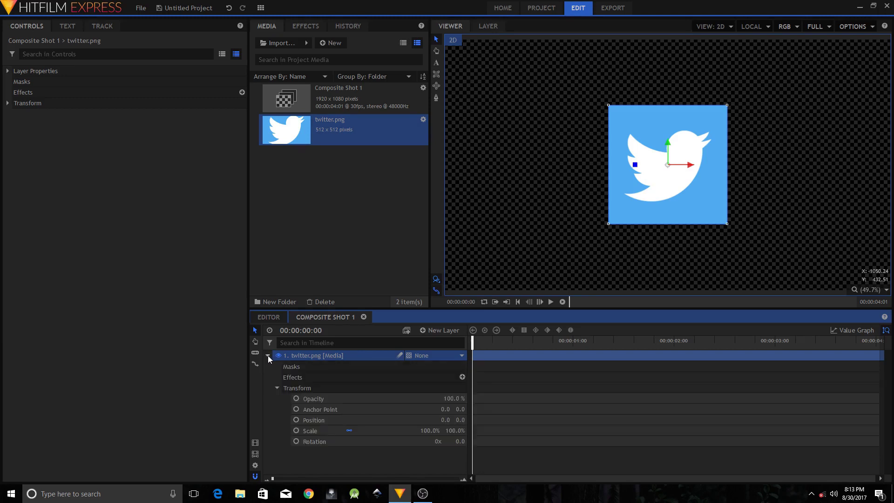
left_click(277, 388)
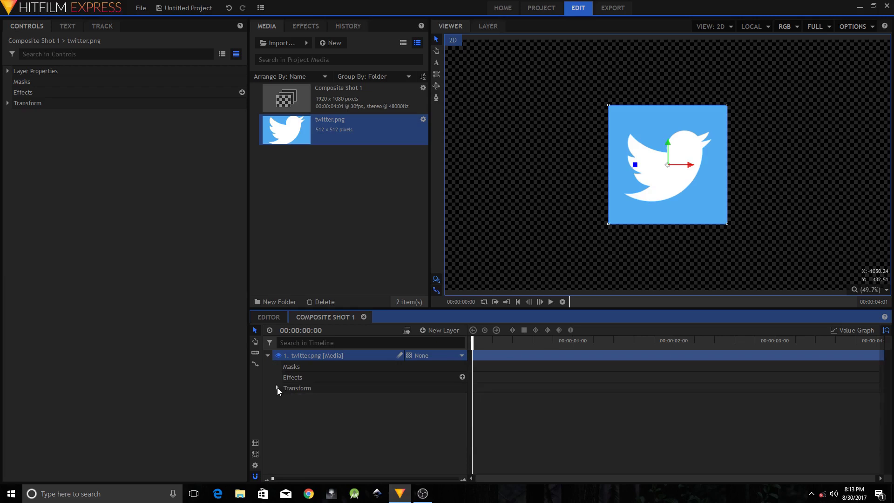
left_click(278, 387)
left_click(315, 429)
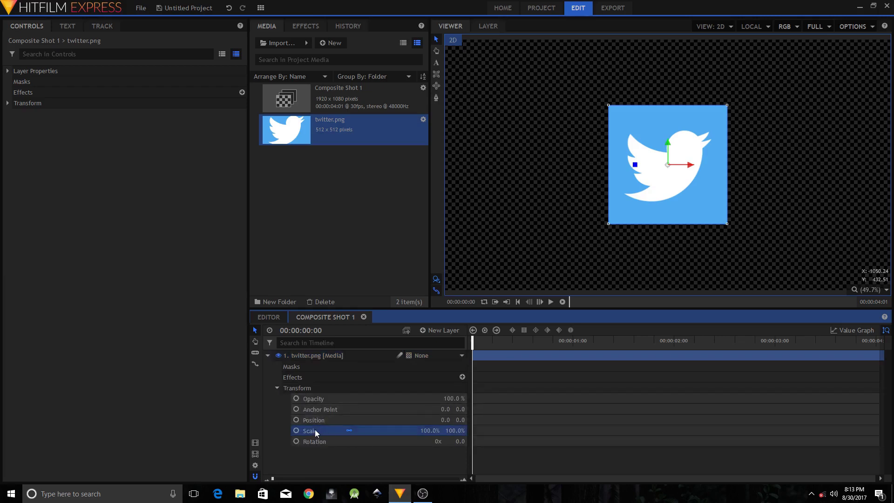
left_click(427, 432)
key("Return")
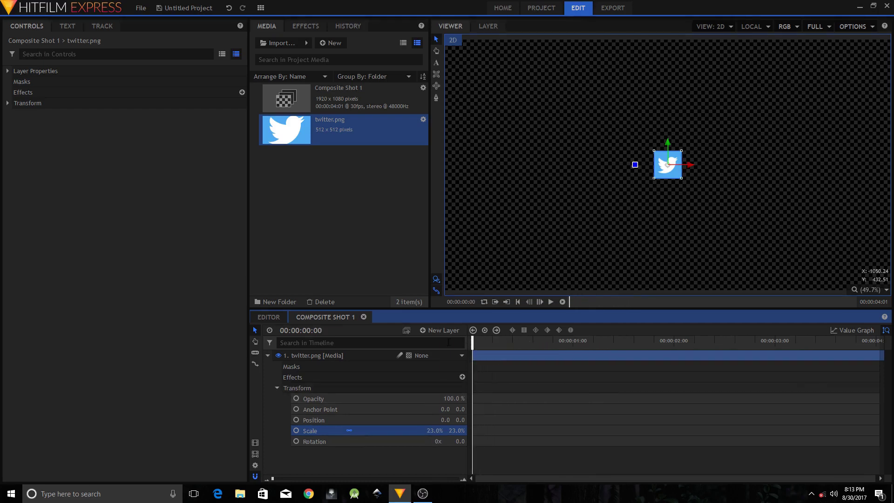
left_click(309, 419)
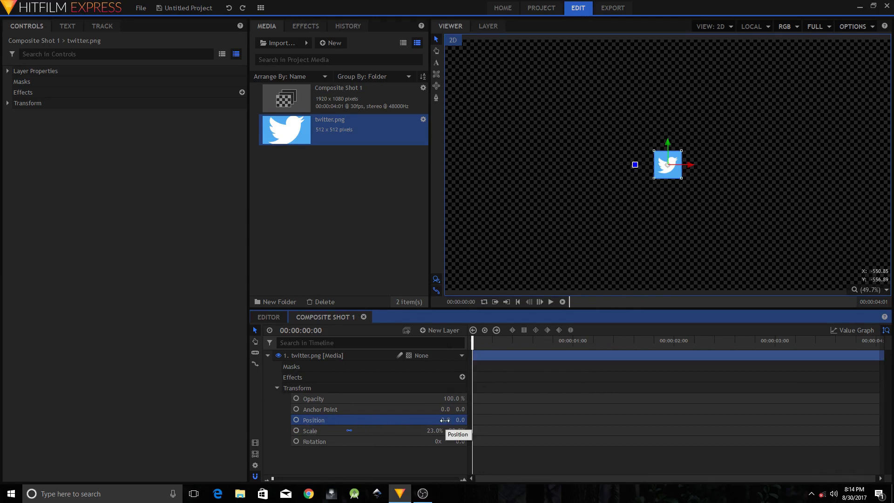
Keyframe the icon's Position X at -400 on frame 0 and -150 at 2 seconds.
left_click(445, 420)
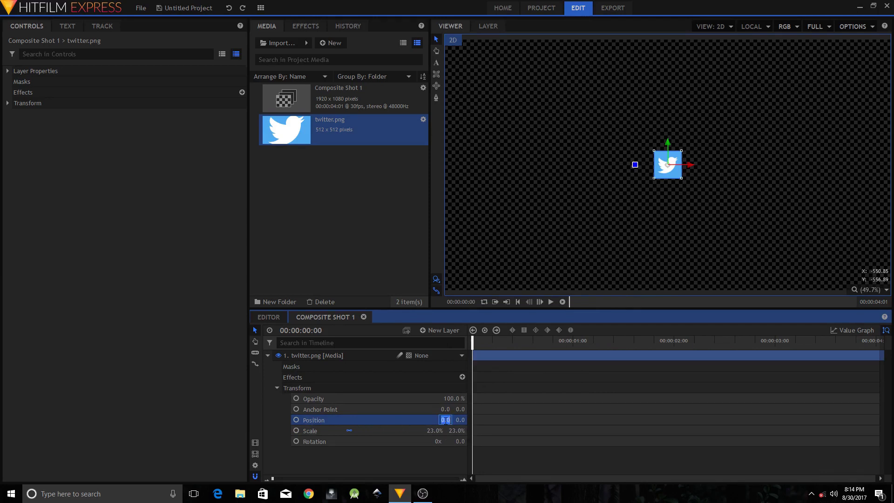
key("BackSpace")
type("-400")
key("Return")
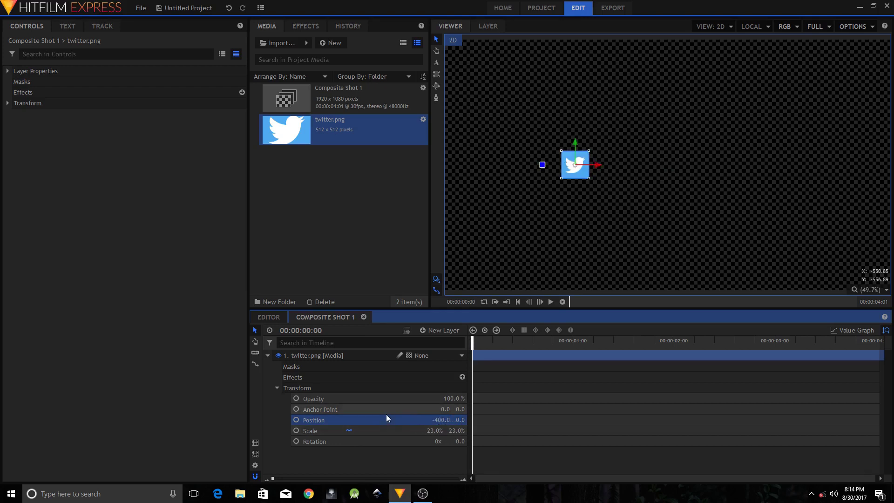
left_click(296, 420)
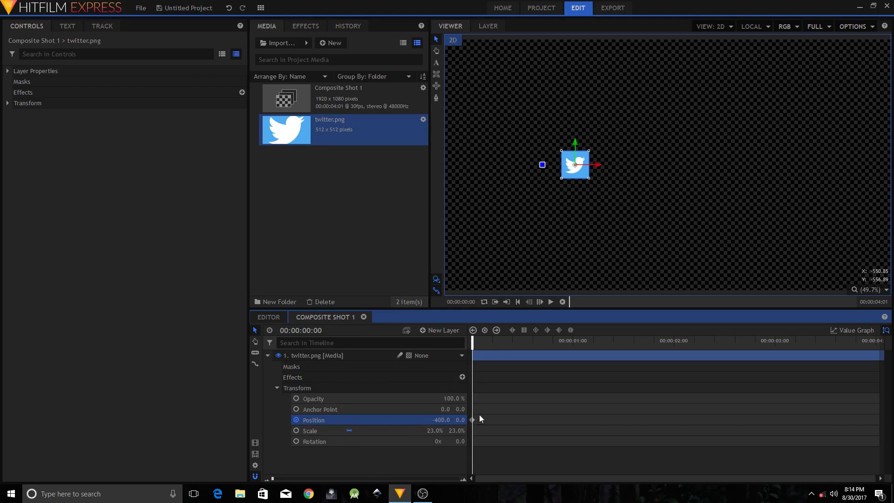
left_click_drag(473, 345, 676, 365)
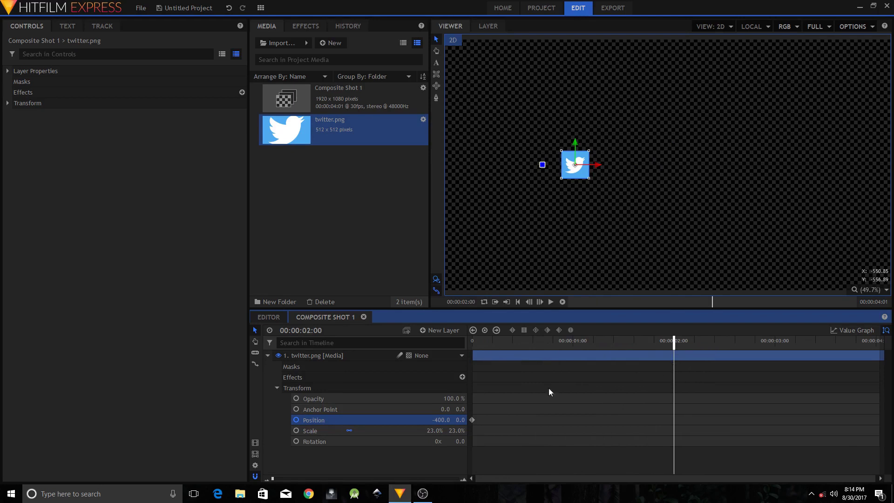
left_click(441, 420)
type("-150")
key("Return")
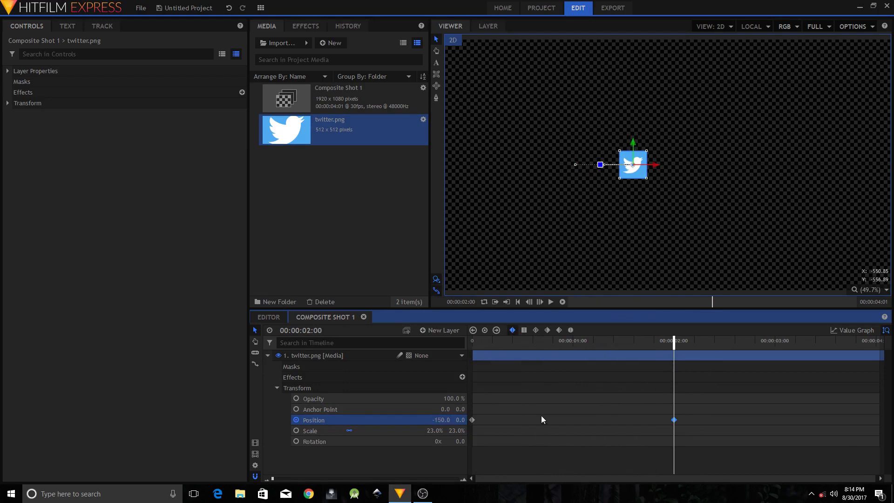
Play the slide animation from the start, then select both Position keyframes.
left_click(488, 403)
left_click(473, 341)
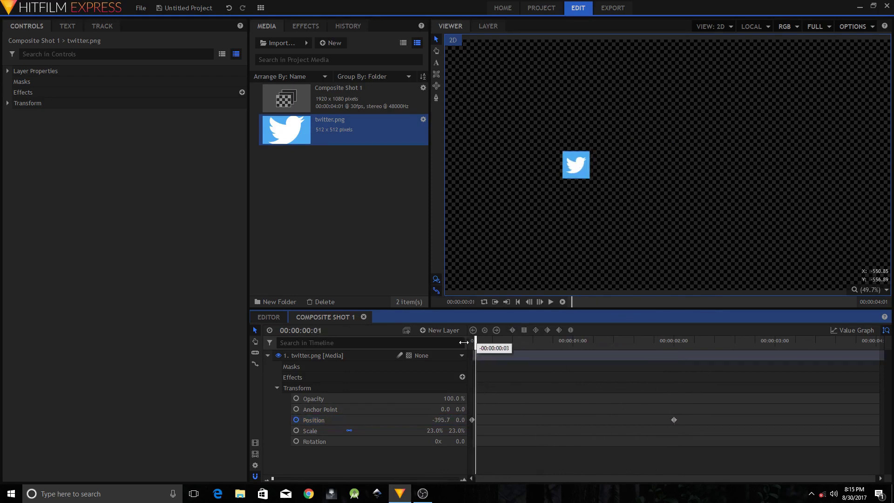
left_click(551, 302)
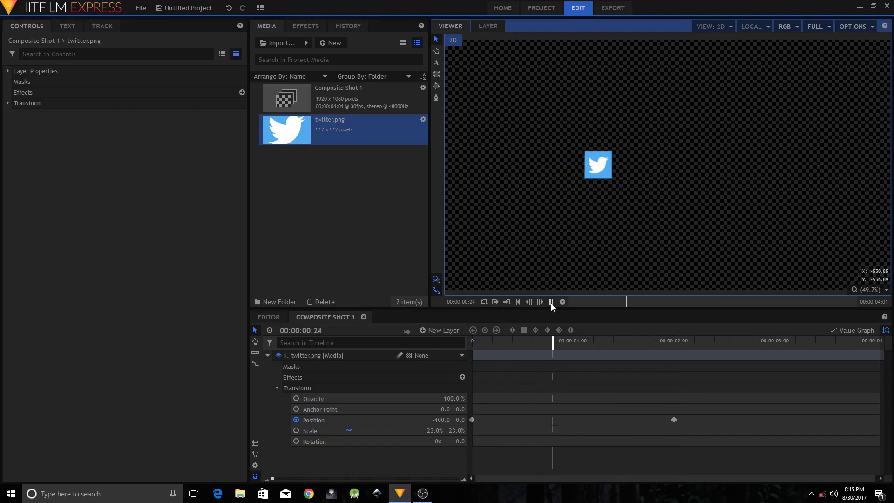
left_click(551, 301)
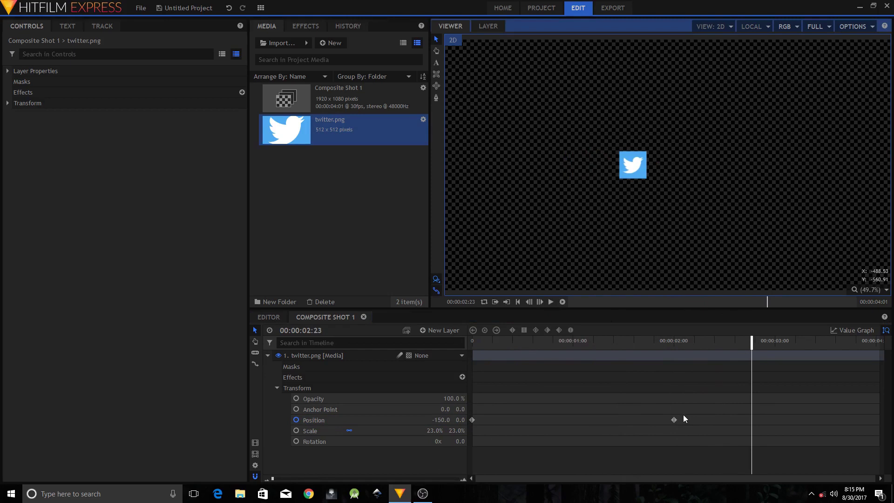
left_click_drag(686, 416, 469, 423)
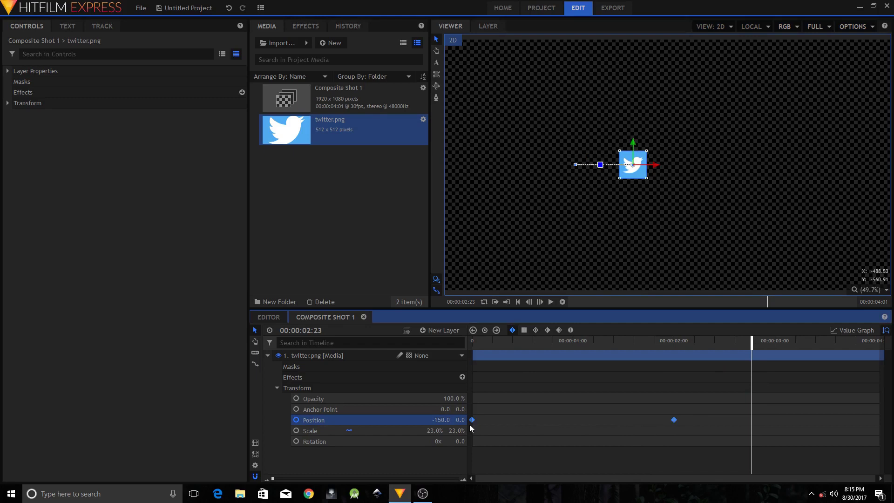
Convert the Position keyframes to Manual Bezier and drag their handles in the Value Graph to ease in and out.
left_click(571, 331)
left_click(853, 331)
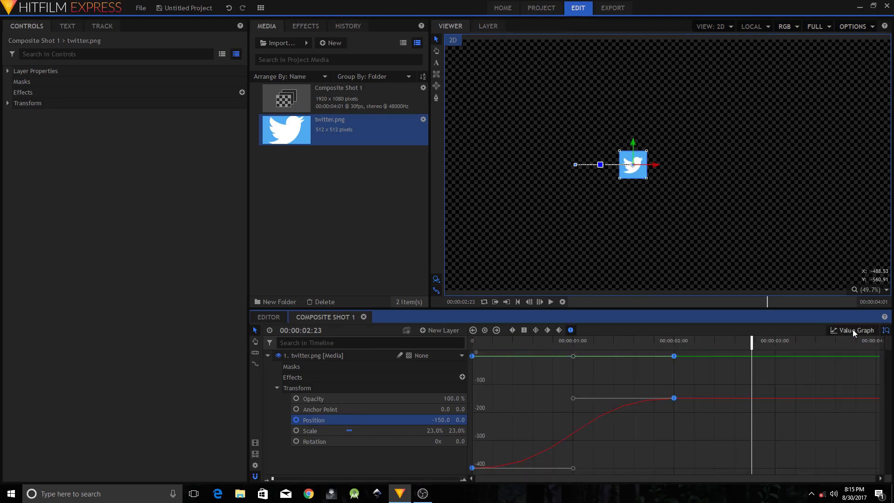
left_click(585, 402)
left_click(674, 398)
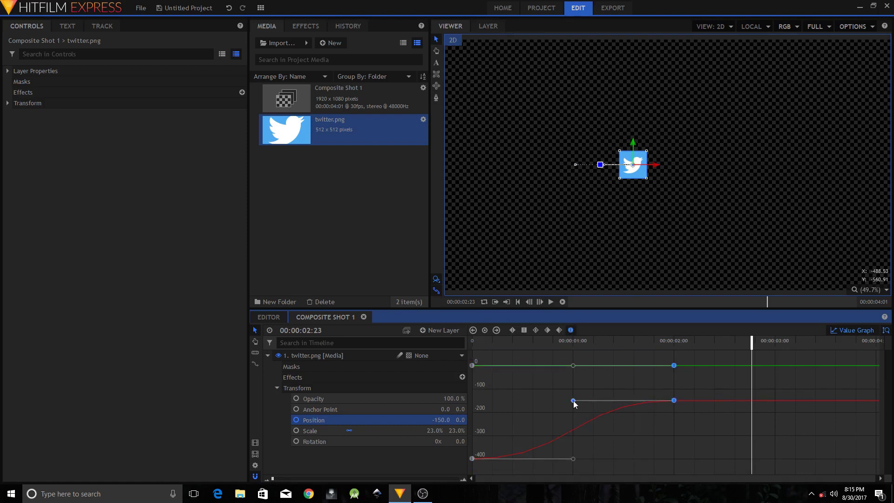
left_click_drag(573, 401, 498, 400)
left_click(573, 459)
left_click_drag(573, 459, 593, 459)
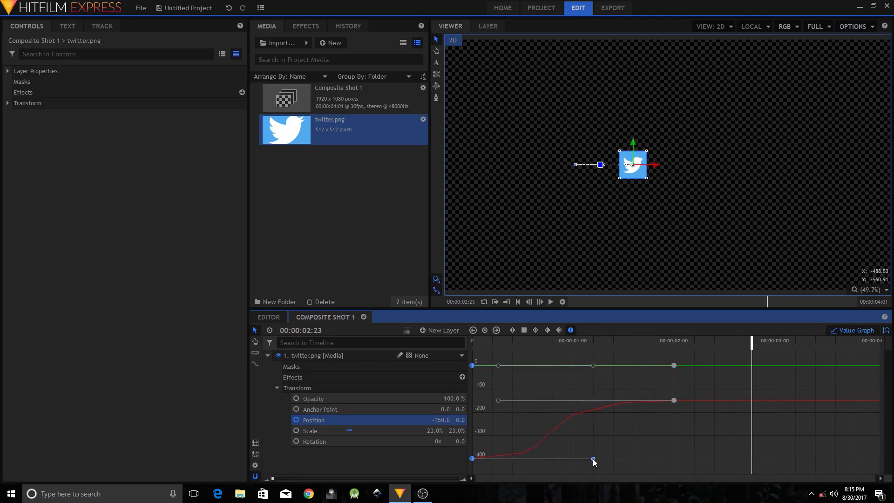
Return to the keyframe timeline, preview the eased slide from the start, and collapse twitter.png.
left_click(853, 331)
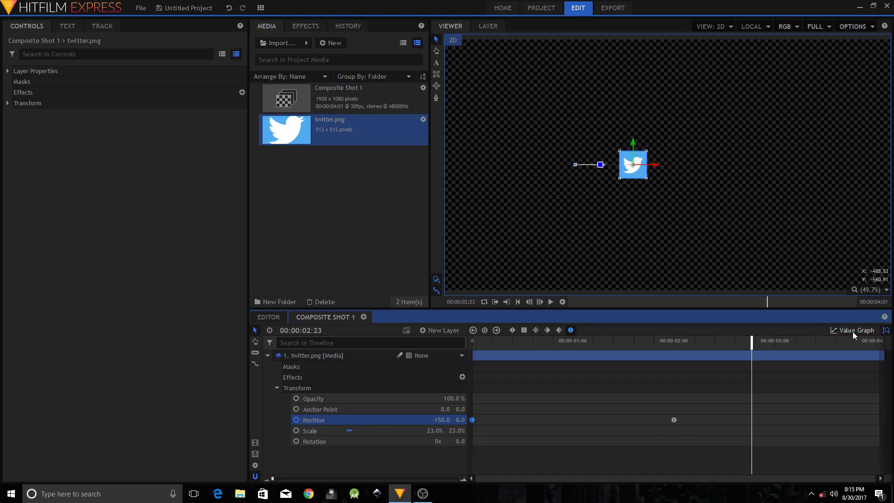
left_click(568, 302)
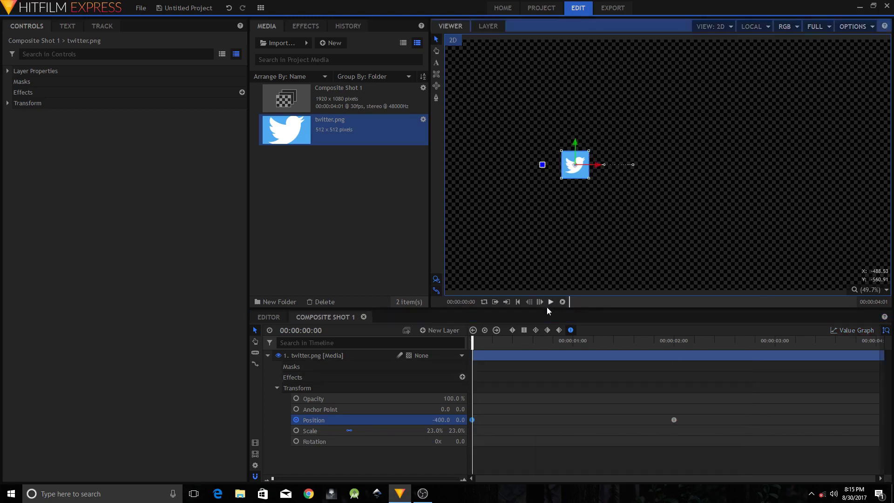
left_click(426, 449)
left_click(550, 302)
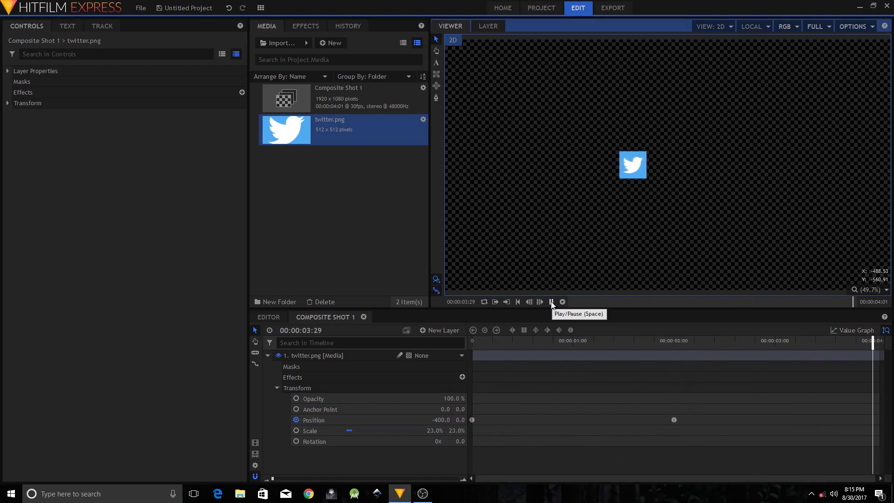
left_click(268, 355)
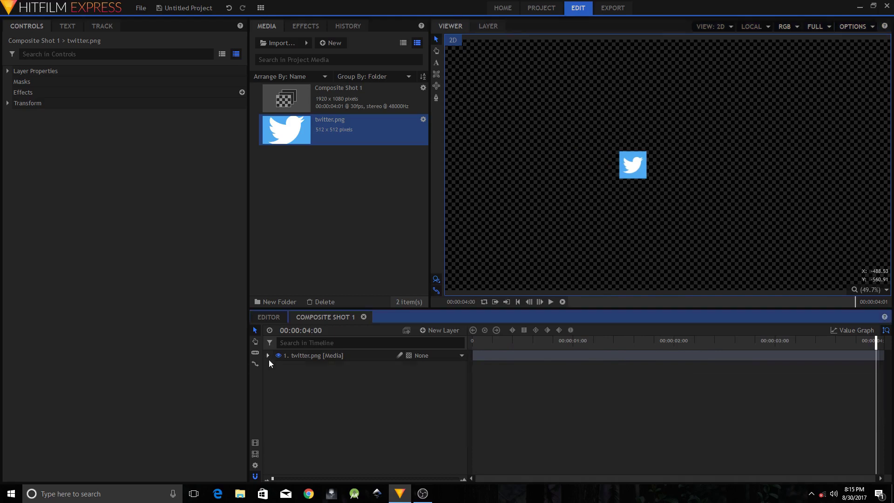
Add a New Text layer with a 400×50 text box above twitter.png.
left_click(441, 331)
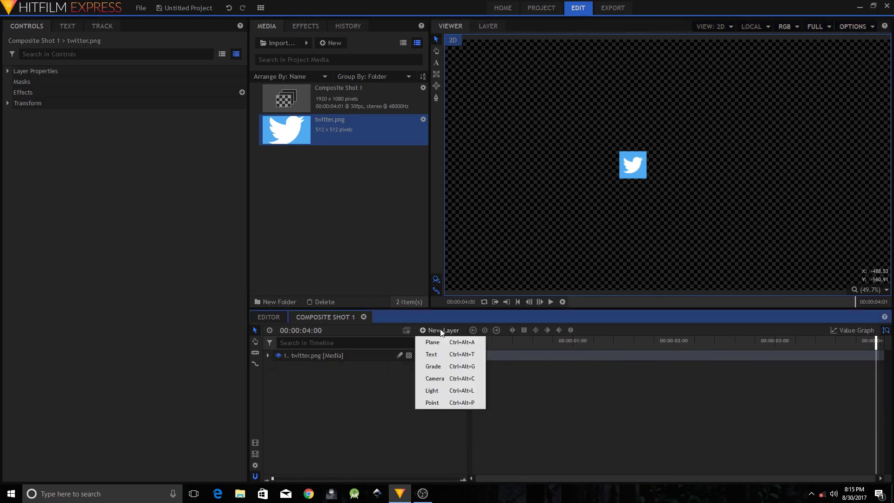
left_click(437, 355)
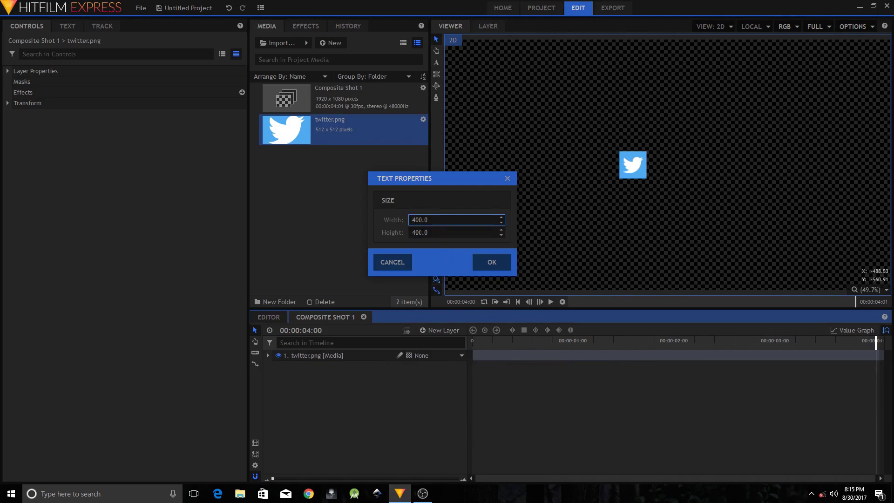
left_click_drag(421, 232, 399, 231)
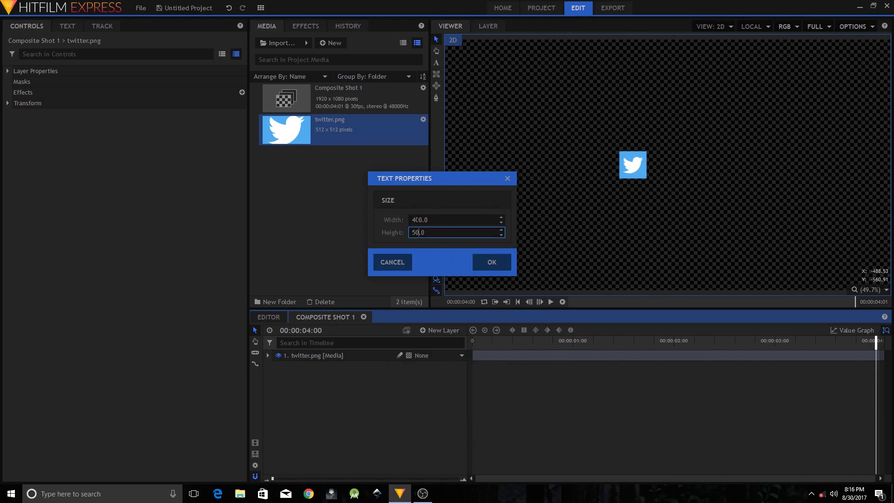
left_click(491, 263)
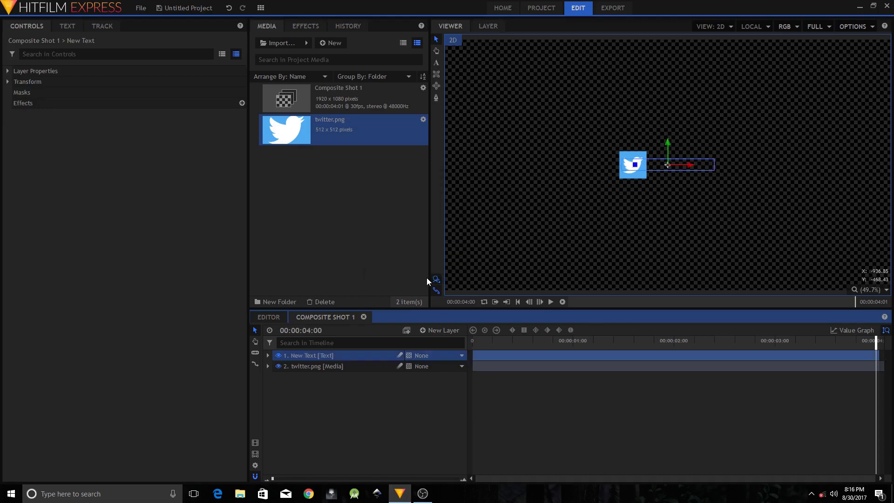
left_click(436, 64)
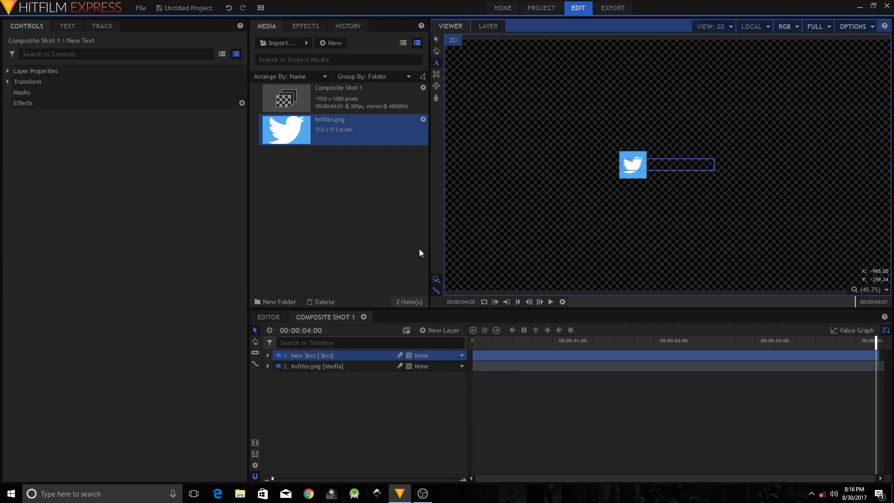
Rename the text layer to FOLLOW.
right_click(331, 355)
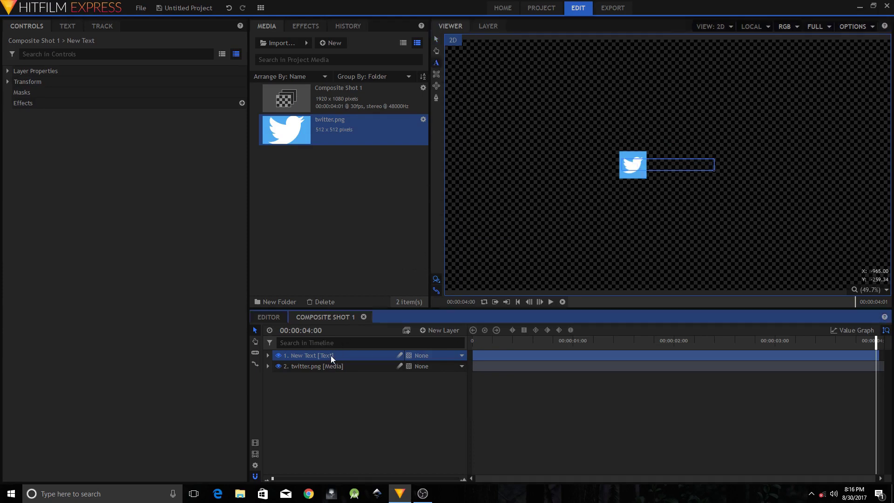
left_click(351, 324)
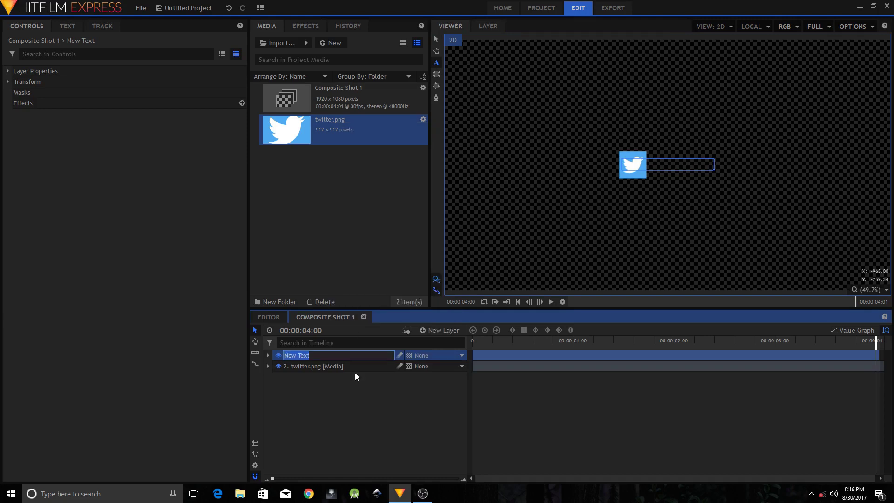
type("FOLLOW")
key("Return")
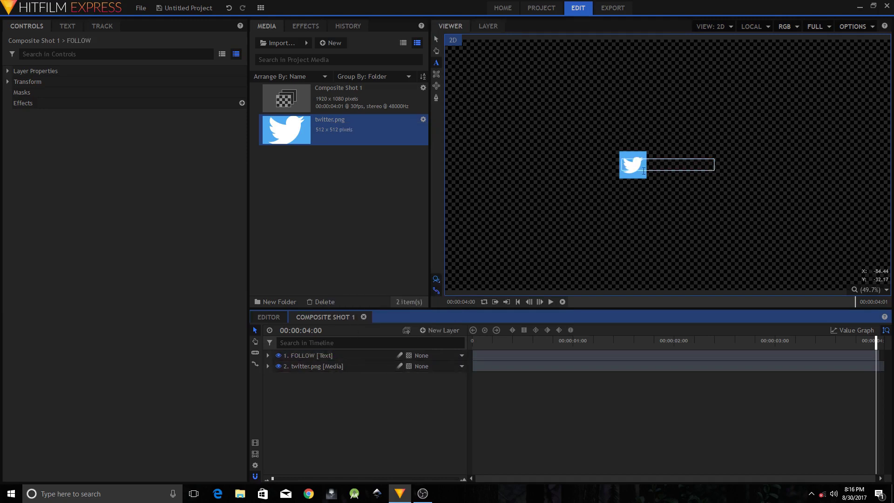
Type FOLLOW US in the viewer text box, correcting typos, and select it for formatting.
type("FOLLO")
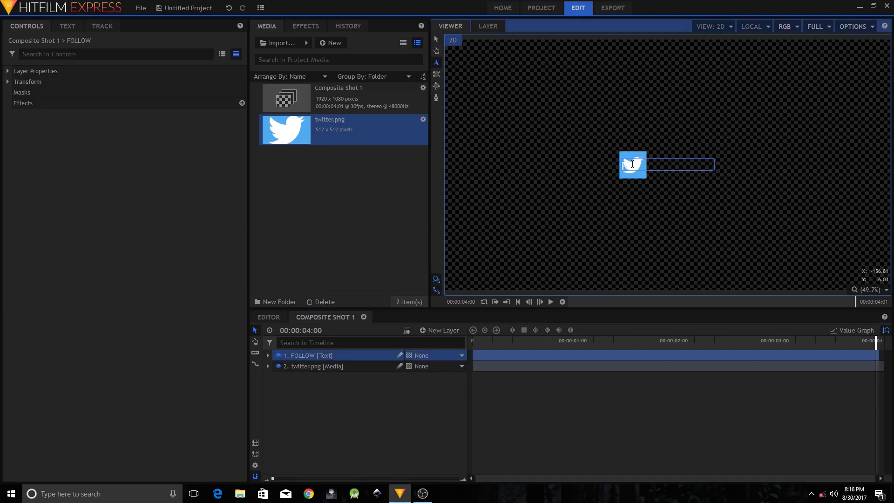
key("BackSpace")
key("BackSpace")
type("LLOW USW")
key("BackSpace")
key("ctrl+a")
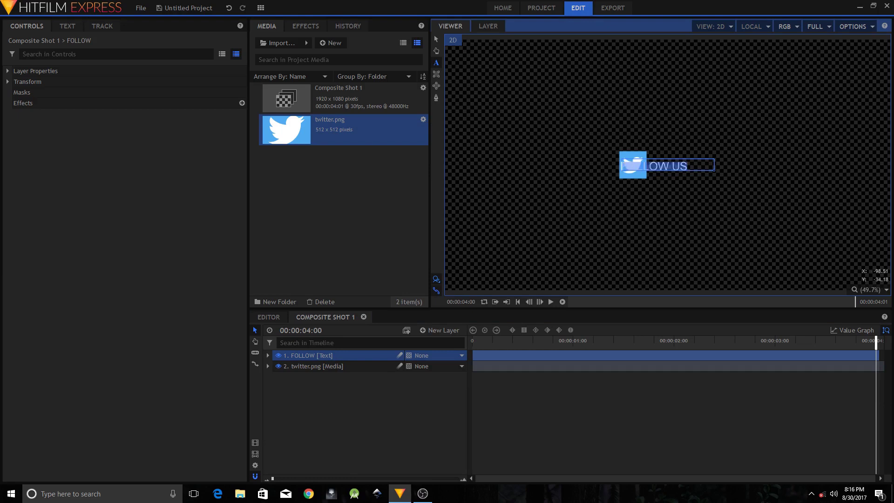
left_click(22, 26)
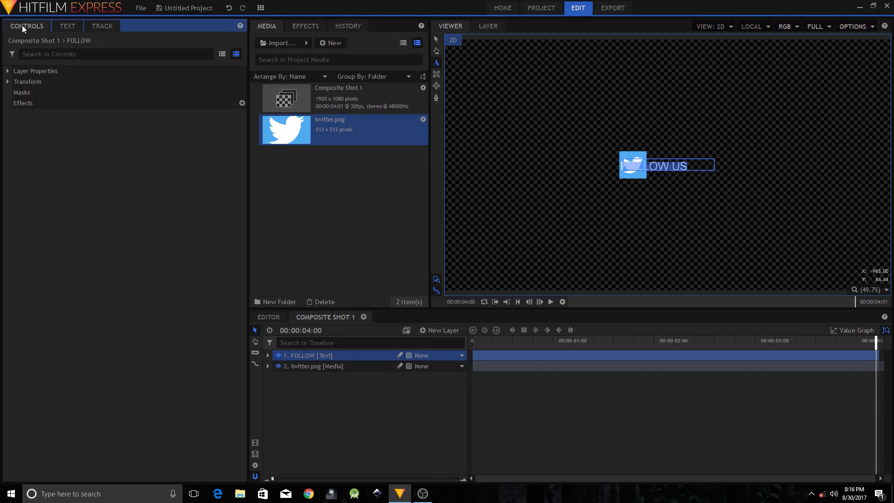
left_click(60, 27)
left_click(101, 27)
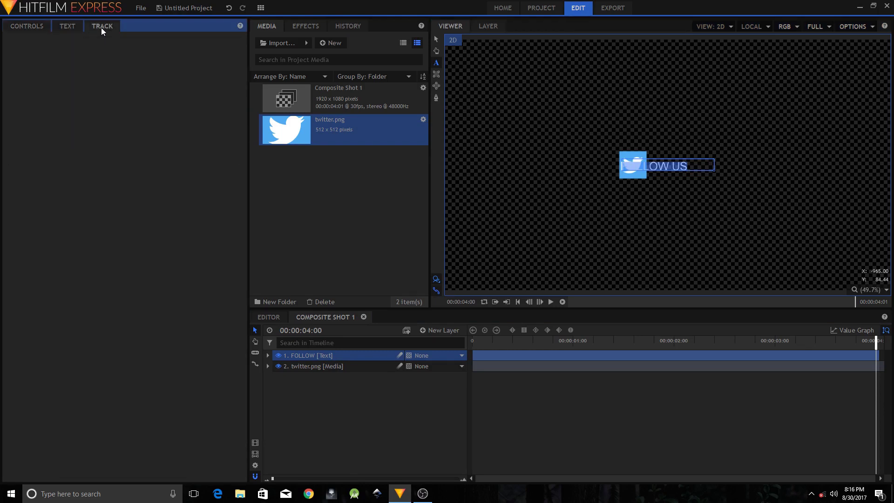
Set the FOLLOW US font to Uni Sans Heavy Italic CAPS.
left_click(69, 26)
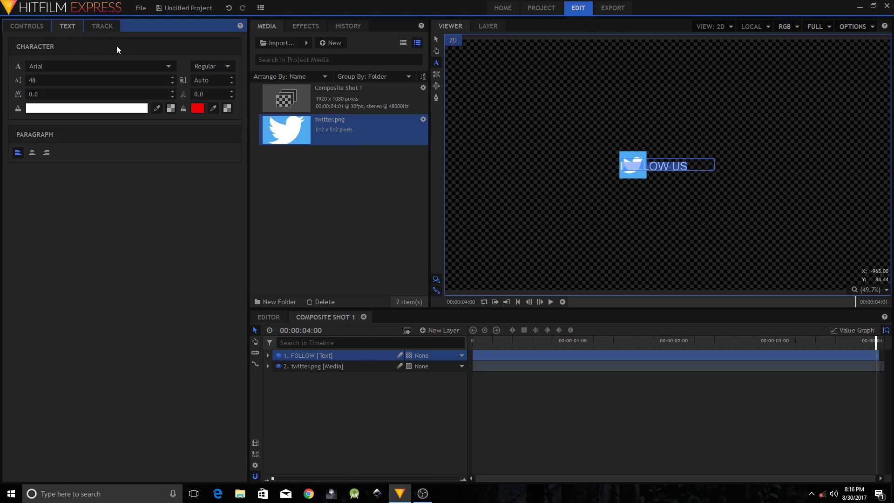
left_click(101, 66)
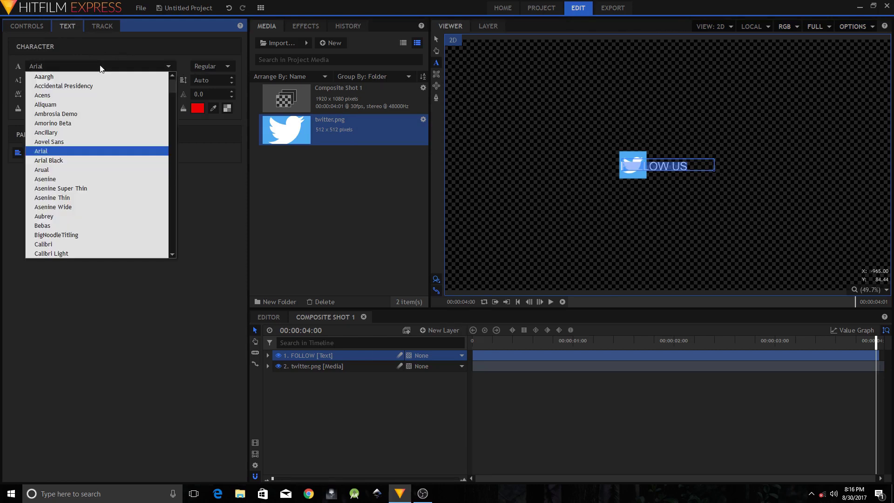
scroll(90, 233, "down", 20)
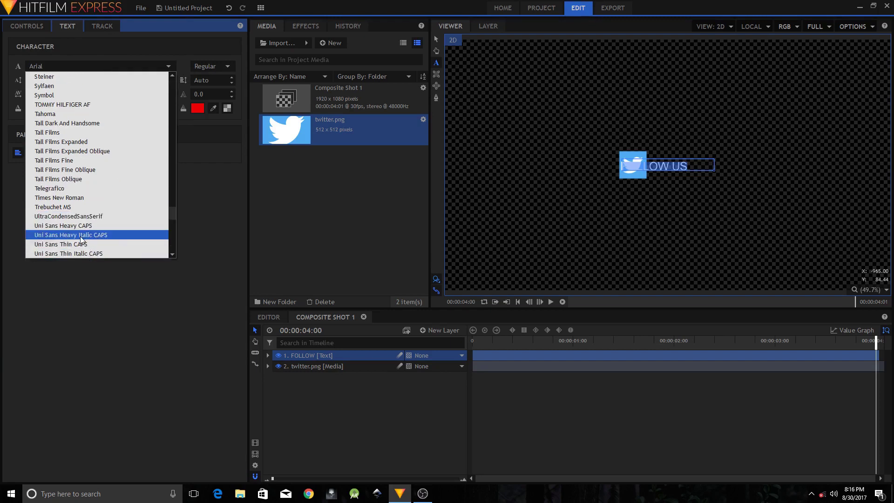
left_click(82, 235)
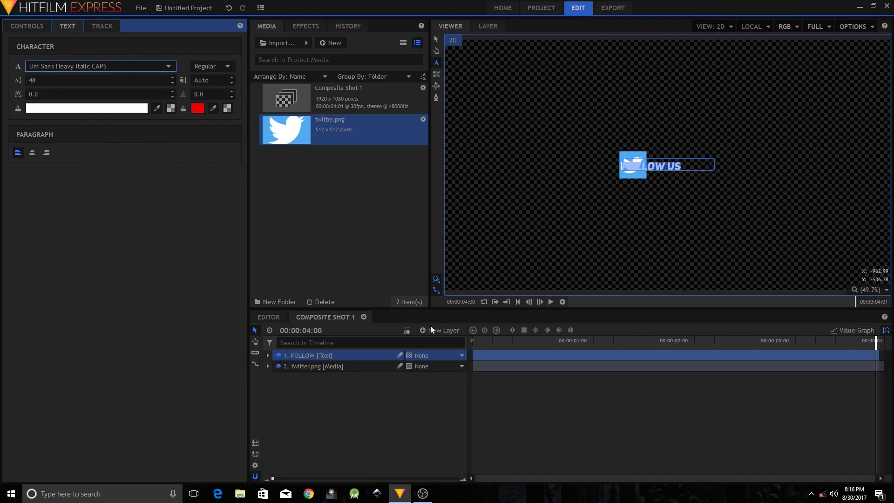
left_click(436, 39)
left_click(489, 341)
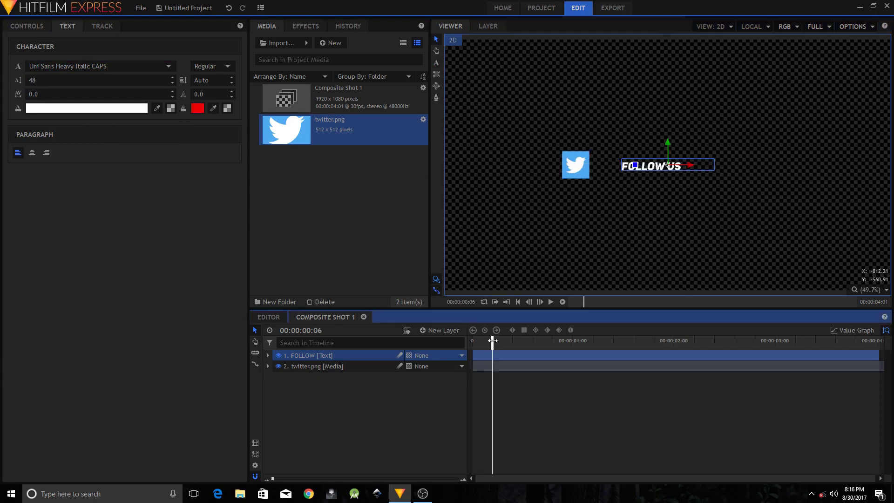
At the first frame, move the FOLLOW US text just left of the twitter icon and recentre the view.
left_click_drag(490, 340, 472, 340)
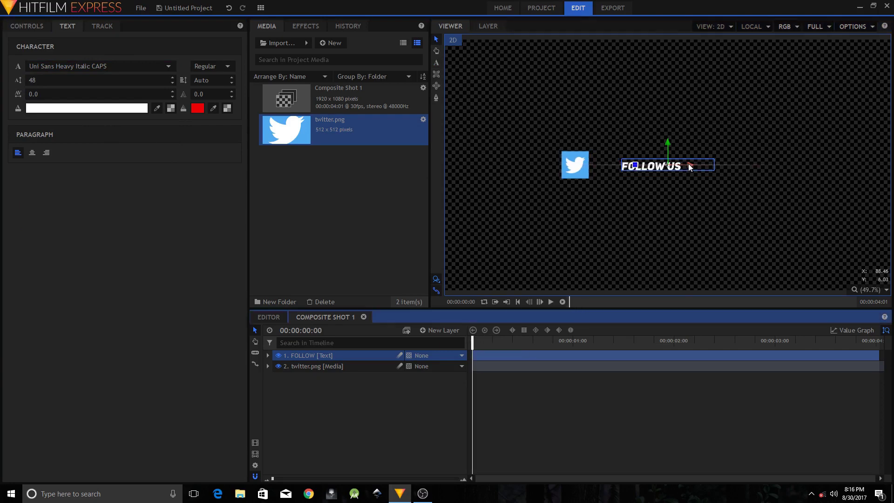
left_click_drag(688, 164, 515, 133)
scroll(562, 157, "up", 1)
scroll(561, 156, "up", 6)
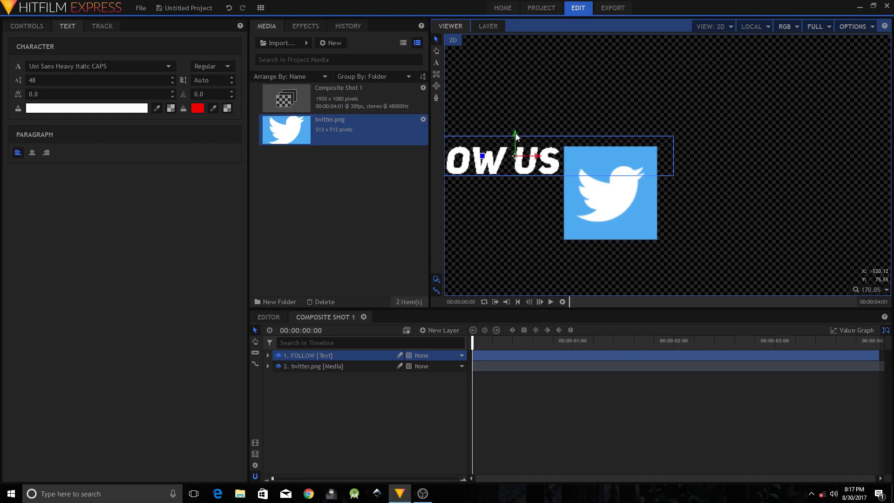
scroll(571, 250, "down", 3)
scroll(571, 255, "down", 3)
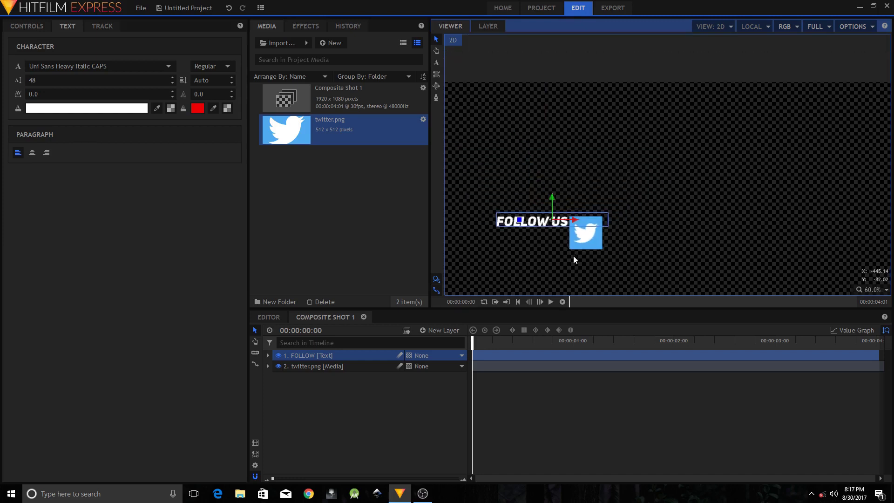
left_click_drag(580, 267, 582, 207)
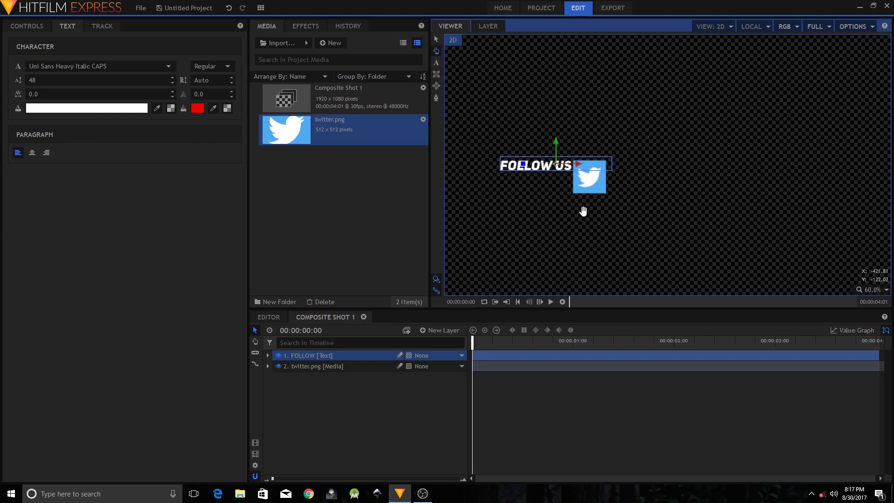
left_click(438, 330)
Create a new text layer with a 400 by 100 text box.
left_click(439, 354)
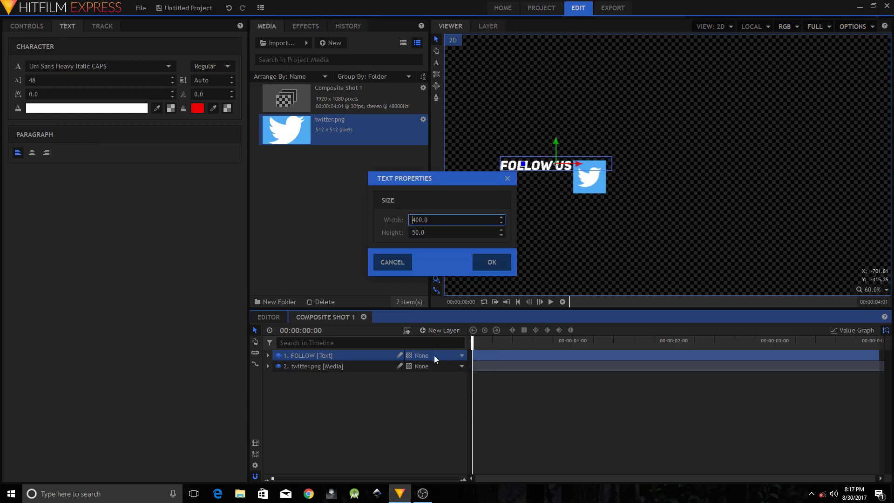
left_click(412, 232)
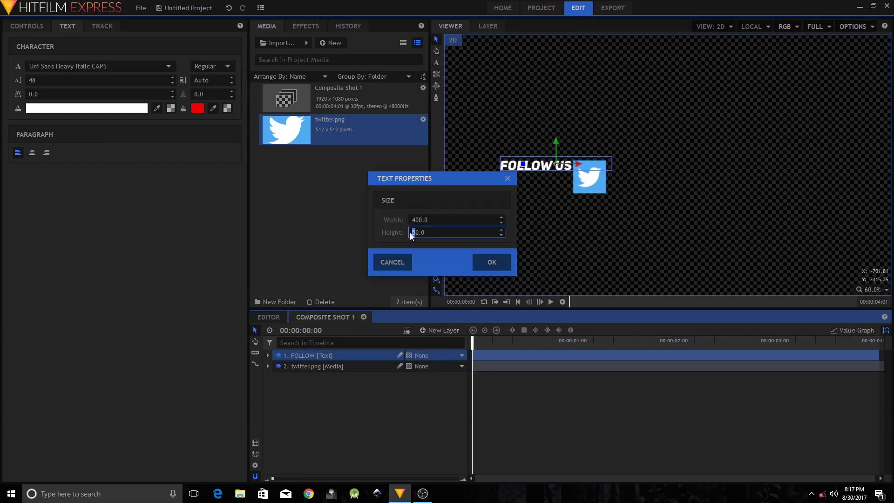
left_click(500, 262)
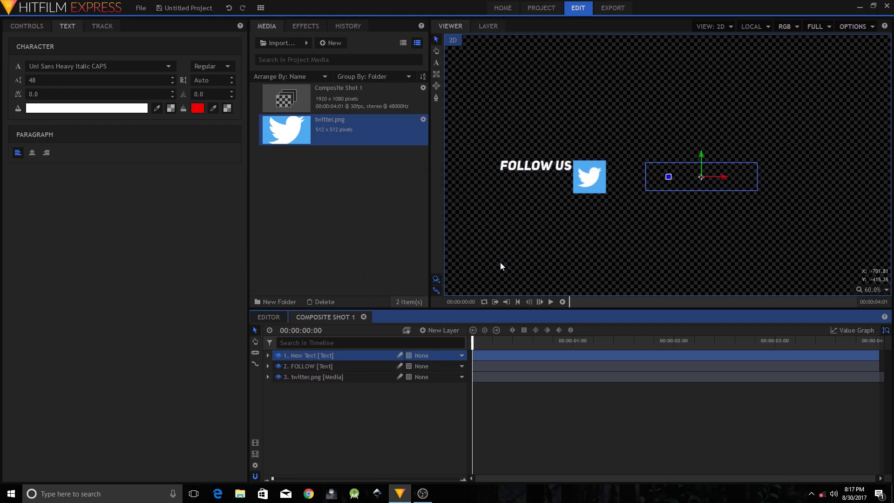
left_click(436, 62)
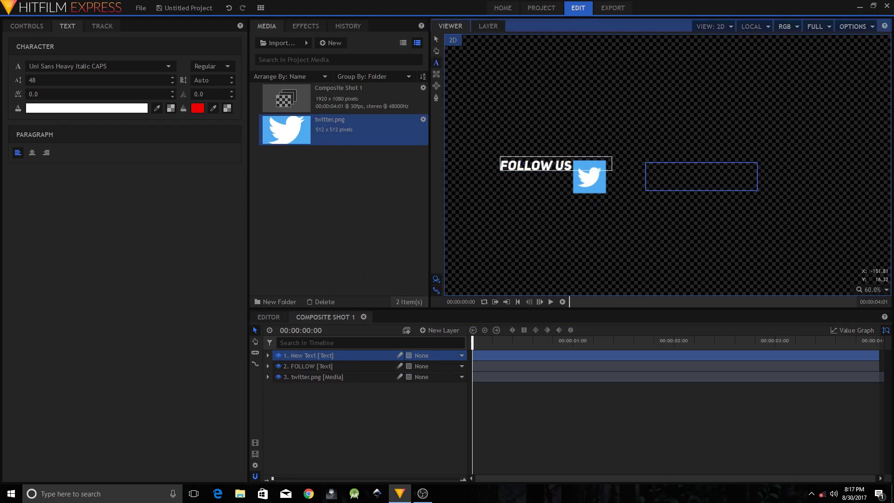
type("@HITFILM")
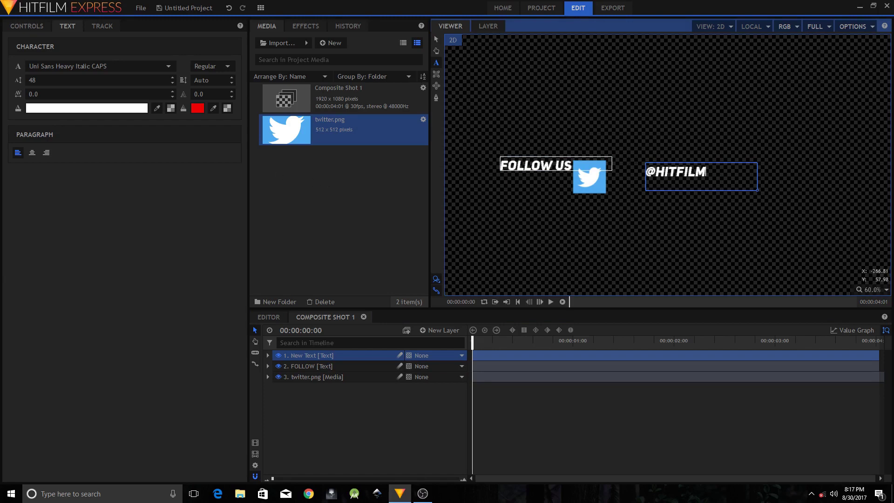
left_click_drag(706, 172, 645, 172)
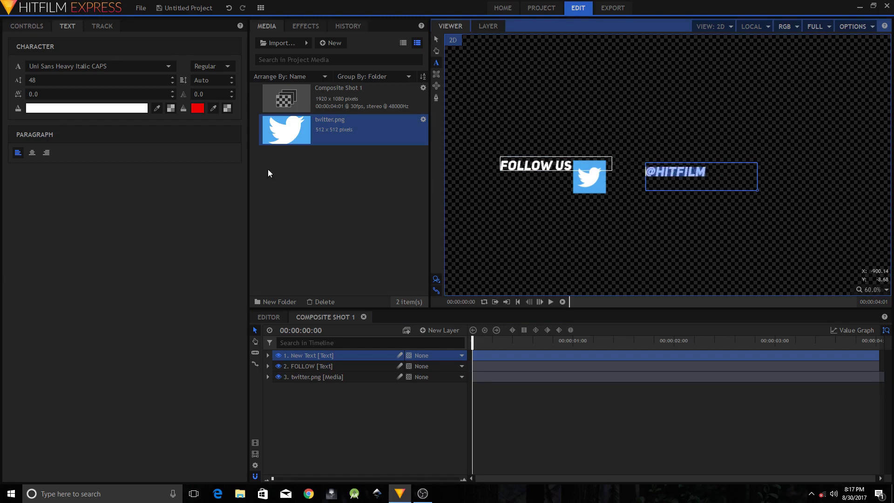
left_click(33, 80)
left_click_drag(32, 81, 118, 89)
left_click(172, 82)
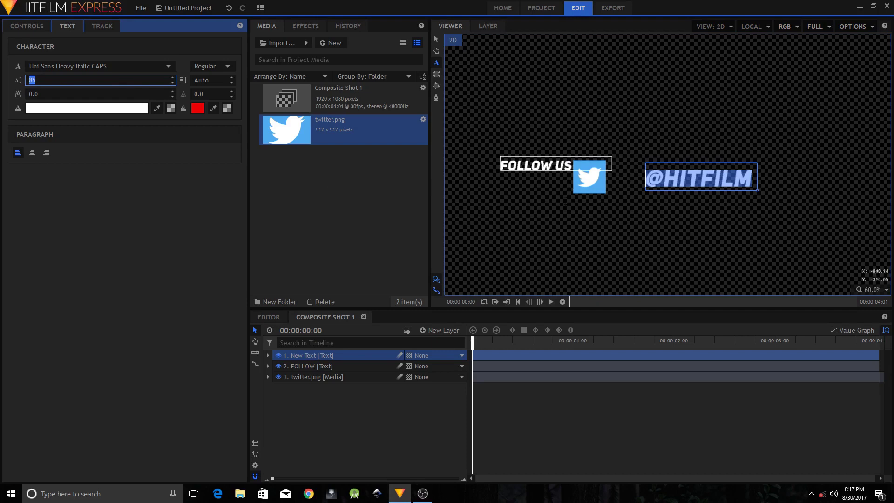
left_click(437, 40)
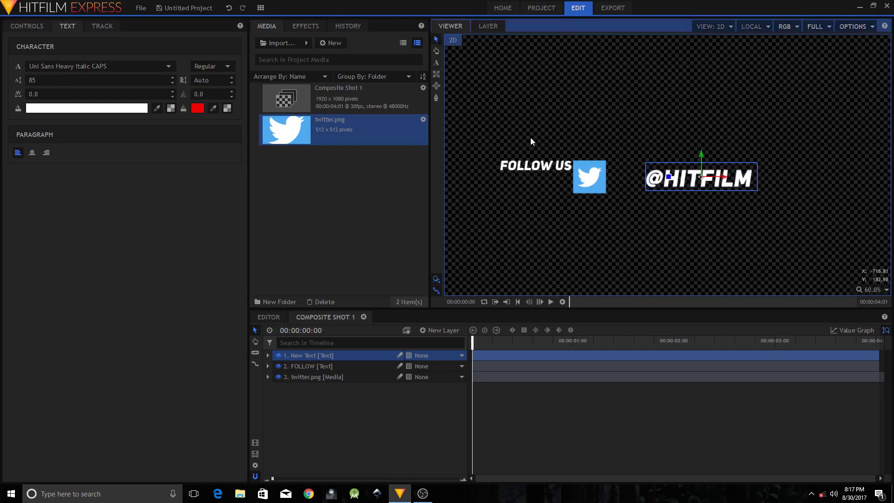
left_click_drag(725, 180, 519, 158)
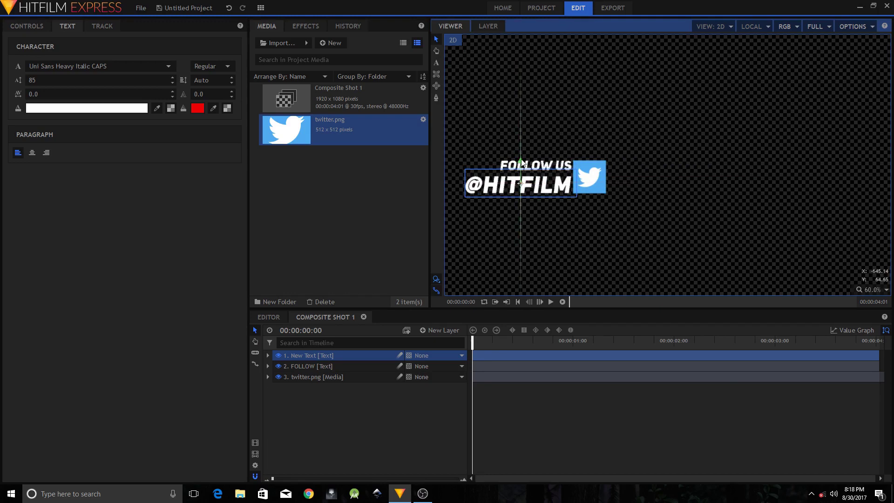
left_click_drag(522, 161, 521, 161)
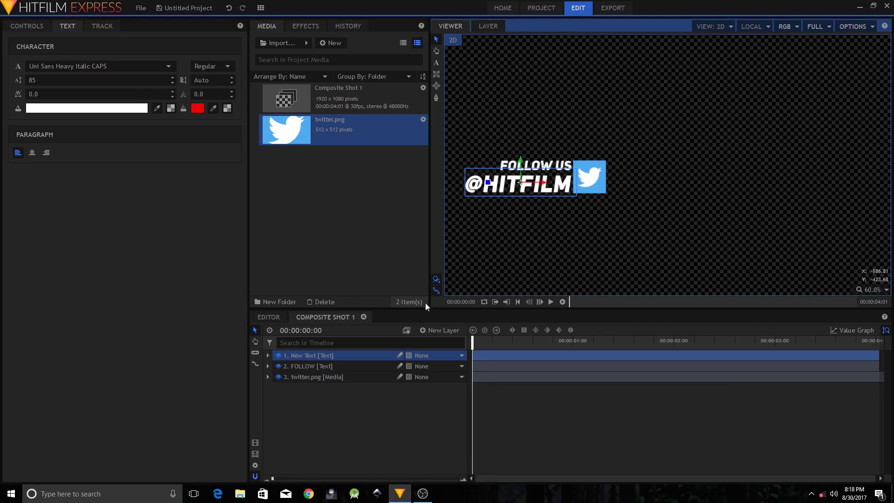
left_click(313, 399)
mouse_move(472, 341)
left_mouse_down()
mouse_move(782, 343)
mouse_move(472, 341)
left_mouse_up()
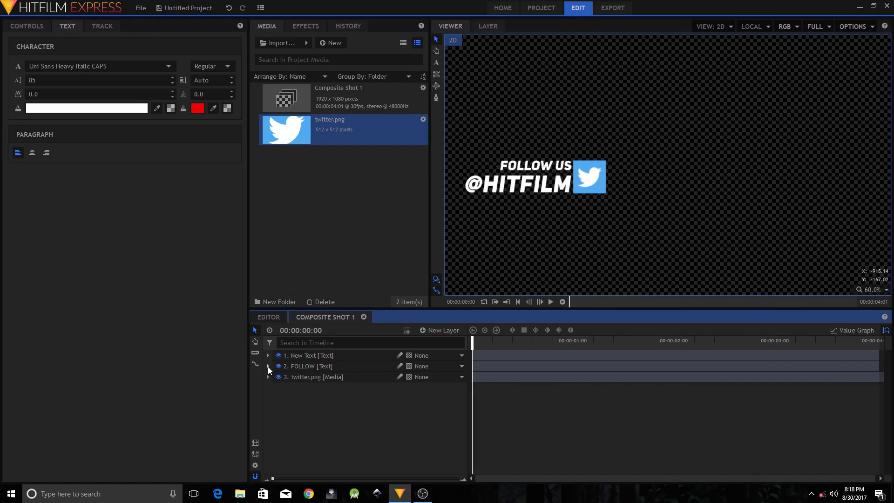
left_click(299, 367)
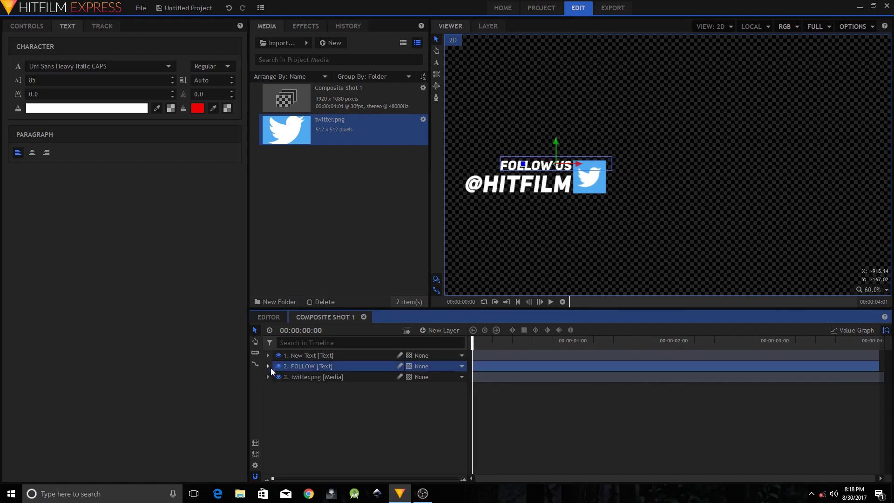
Rename the New Text layer to USERNAME, then reselect the FOLLOW layer.
right_click(302, 355)
left_click(308, 323)
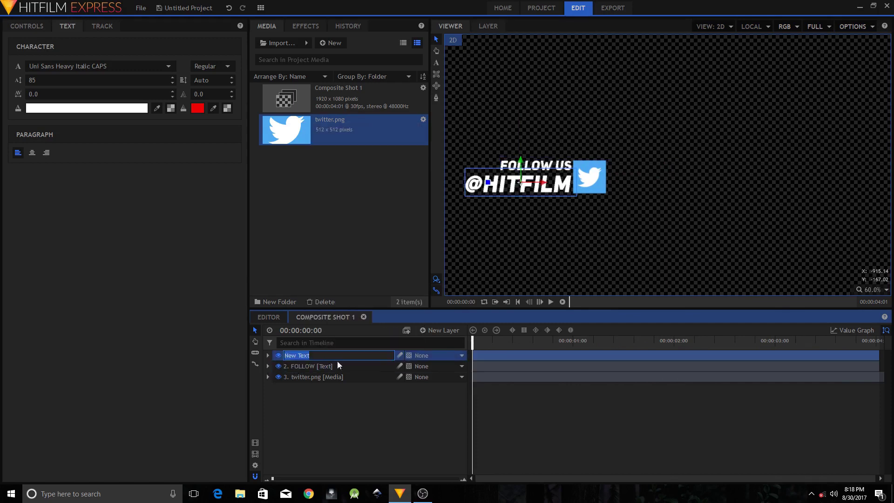
type("USER")
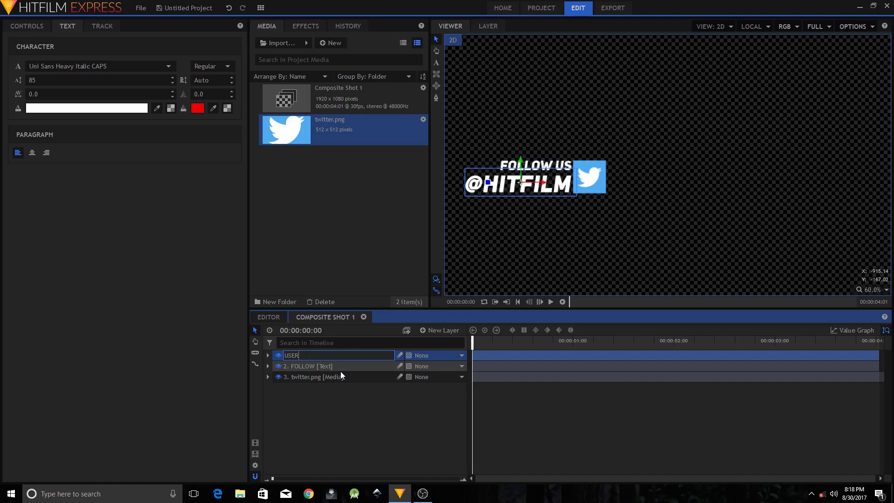
type("NAME")
key("Return")
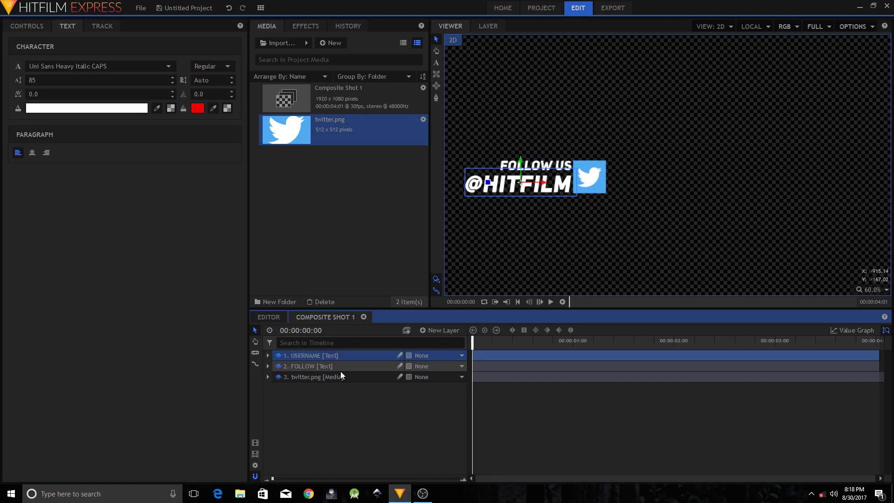
left_click(301, 366)
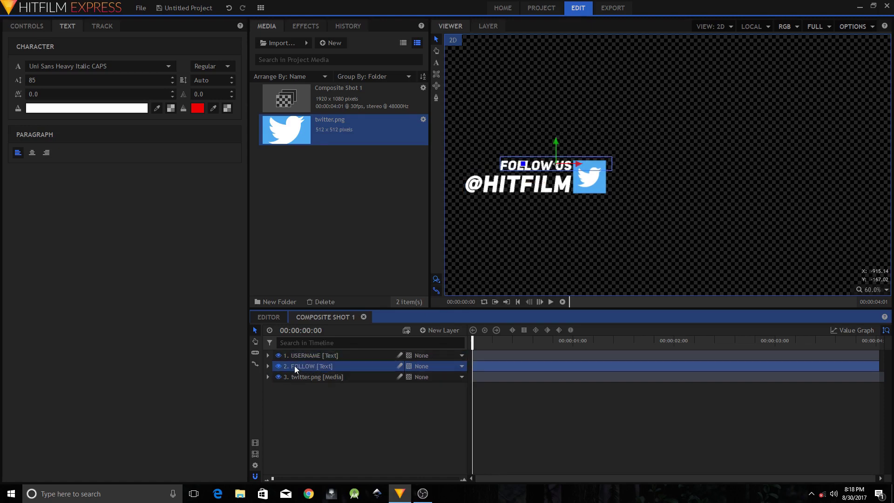
Set a Position keyframe at 0 seconds on the FOLLOW layer's Transform.
left_click(268, 366)
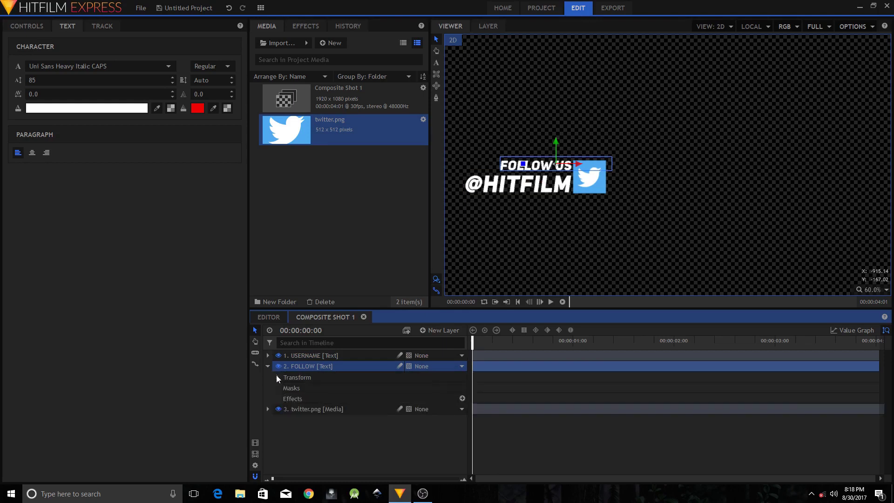
left_click(276, 377)
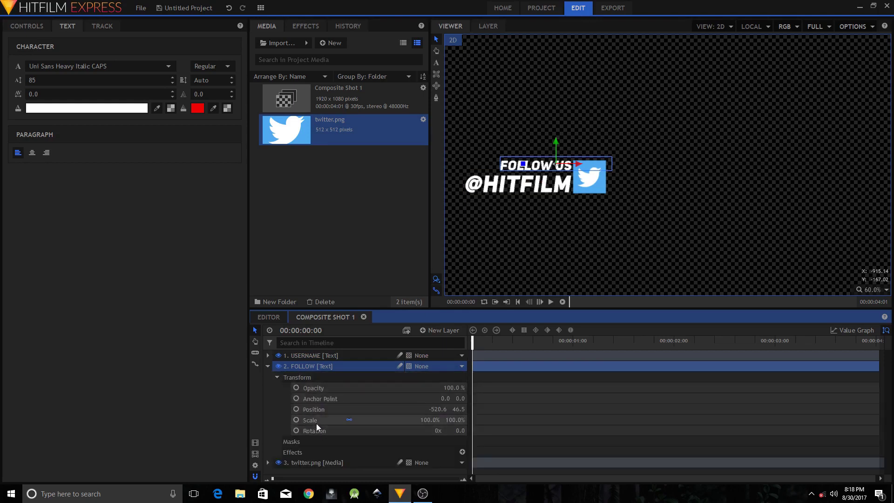
left_click(316, 409)
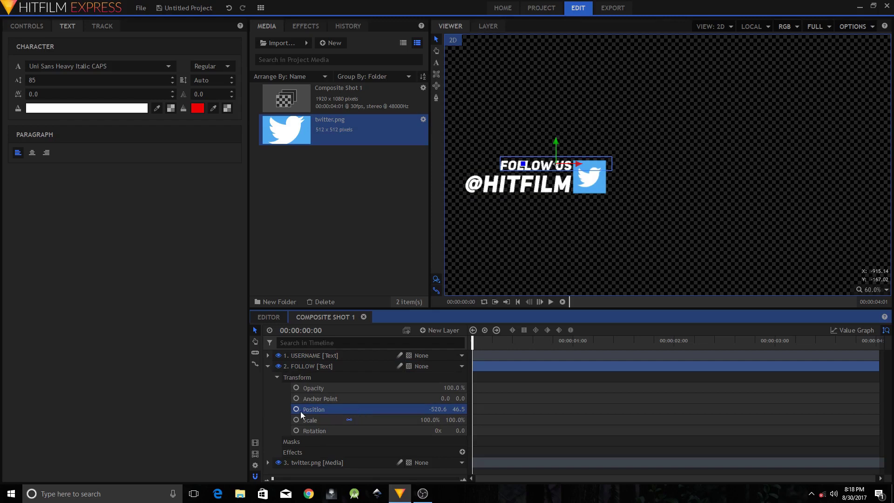
left_click_drag(472, 343, 470, 342)
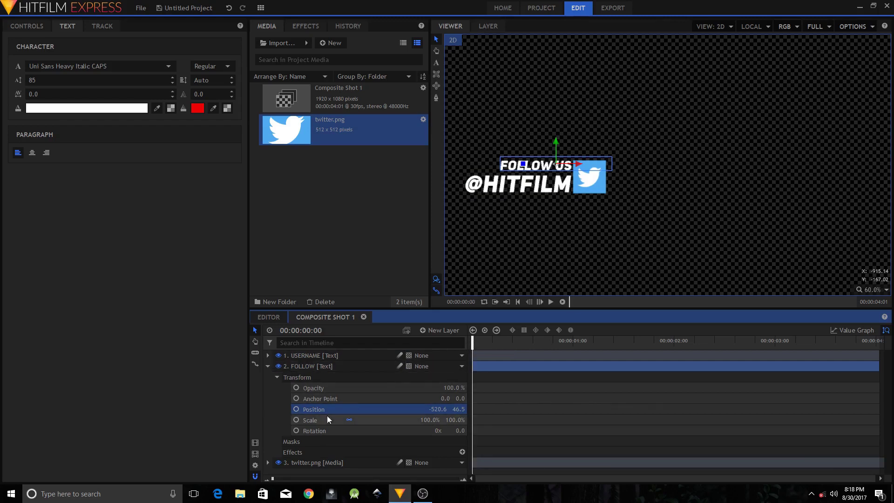
left_click(296, 410)
At 2 seconds, move FOLLOW US right beside the icon and make both keyframes Manual Bezier.
left_click_drag(471, 341, 673, 354)
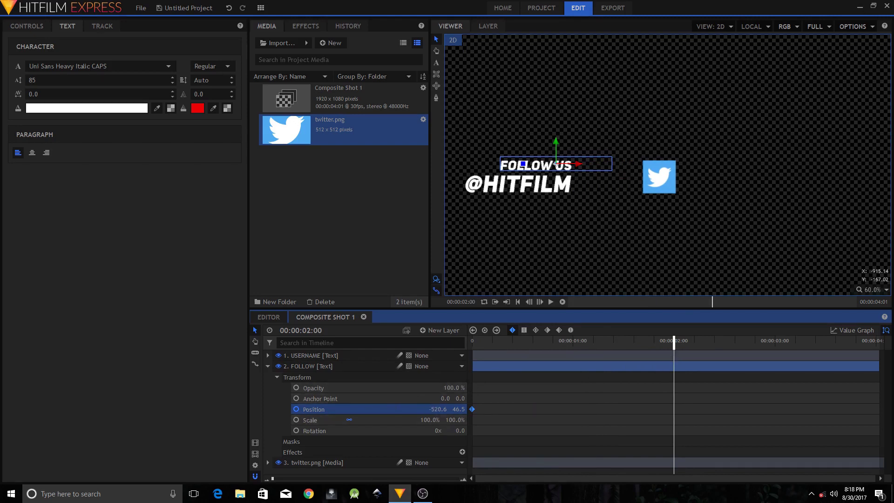
left_click_drag(556, 163, 737, 164)
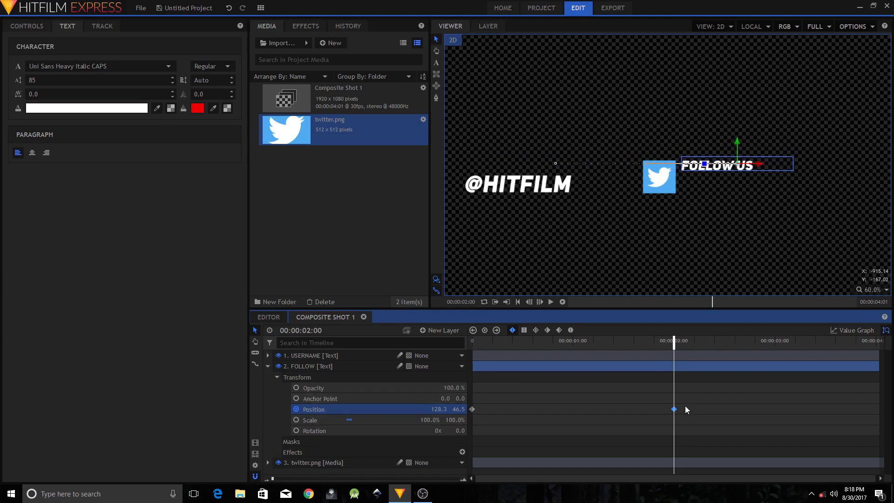
left_click_drag(685, 406, 465, 413)
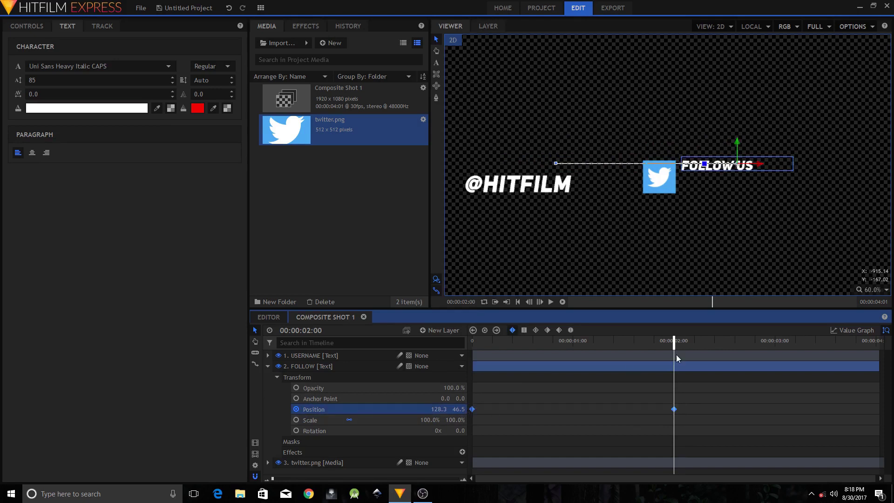
left_click(571, 330)
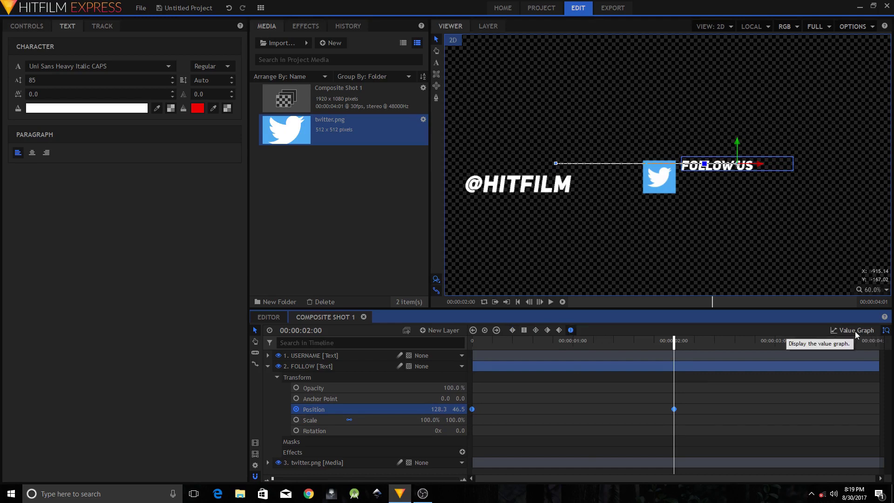
In the Value Graph, lengthen the Bezier handles on the 2-second and starting Position keyframes.
left_click(855, 331)
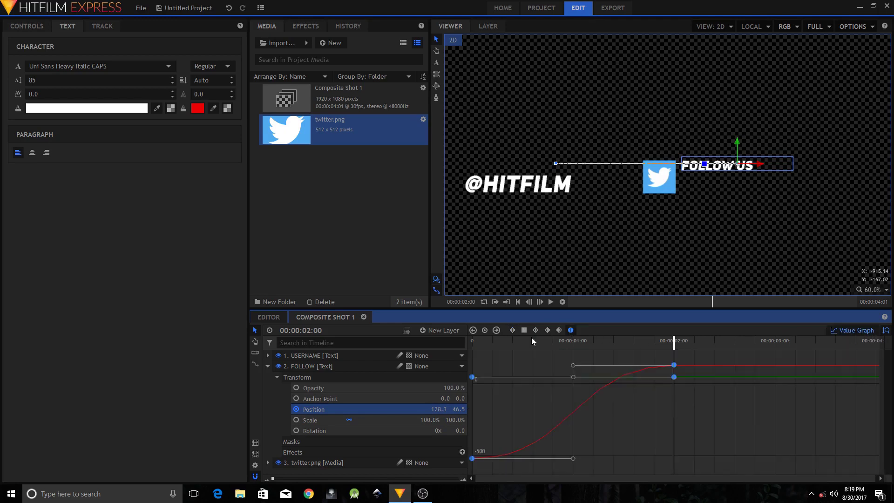
left_click(626, 356)
left_click(673, 366)
left_click_drag(573, 366, 493, 366)
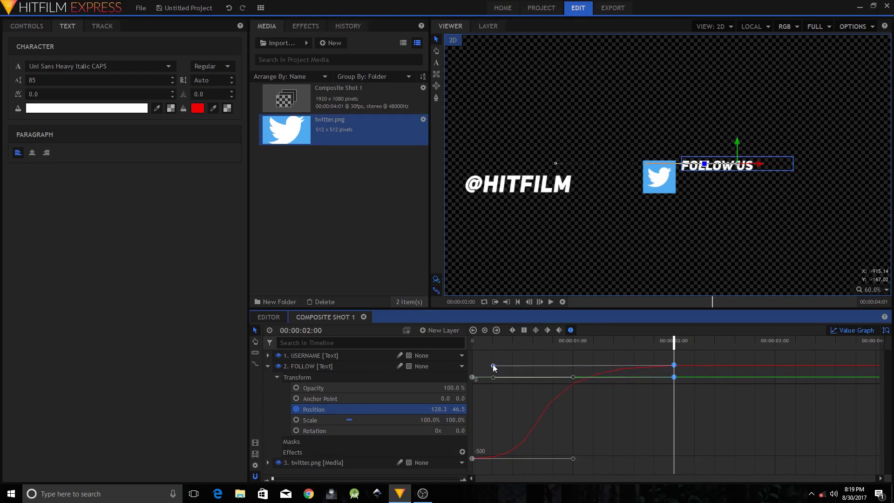
left_click(573, 458)
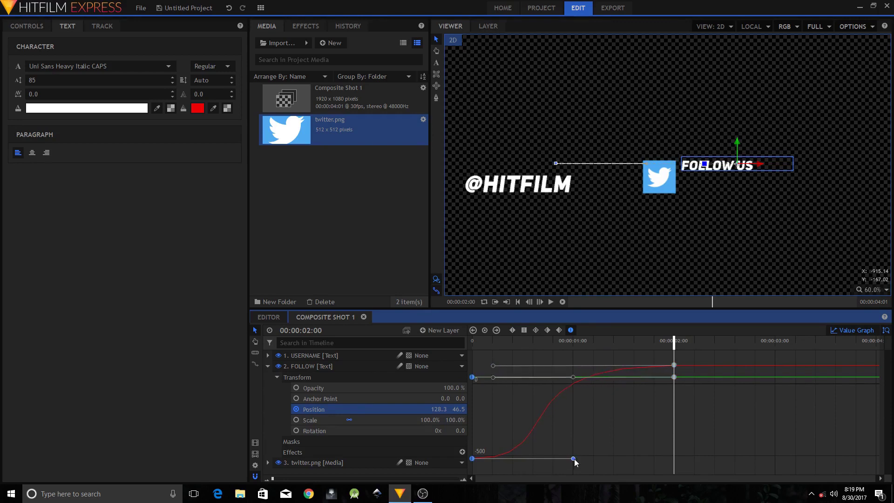
left_click_drag(573, 459, 594, 459)
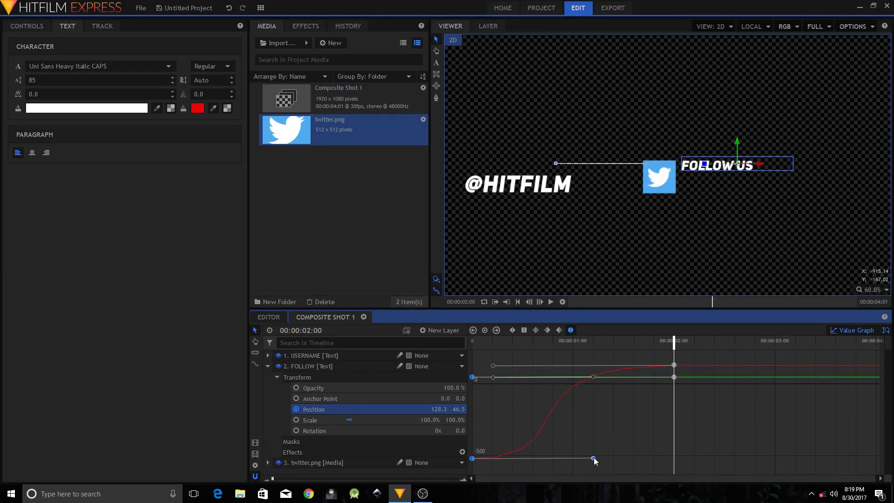
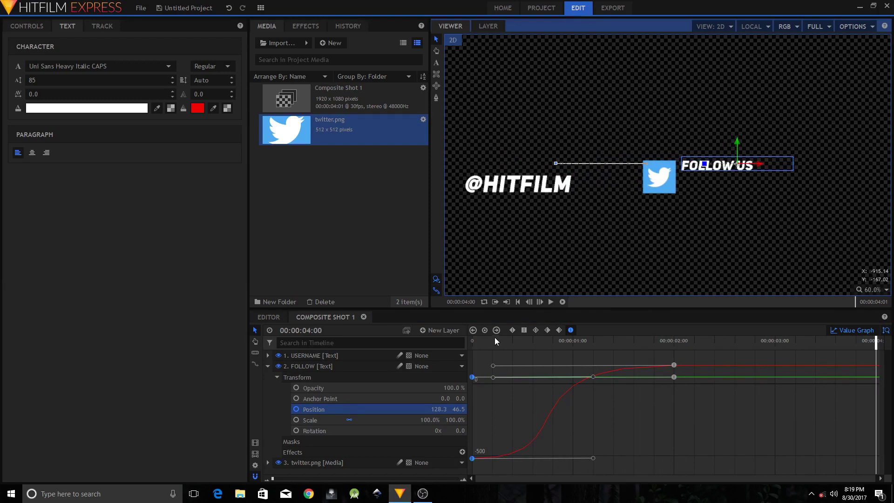
left_click(838, 331)
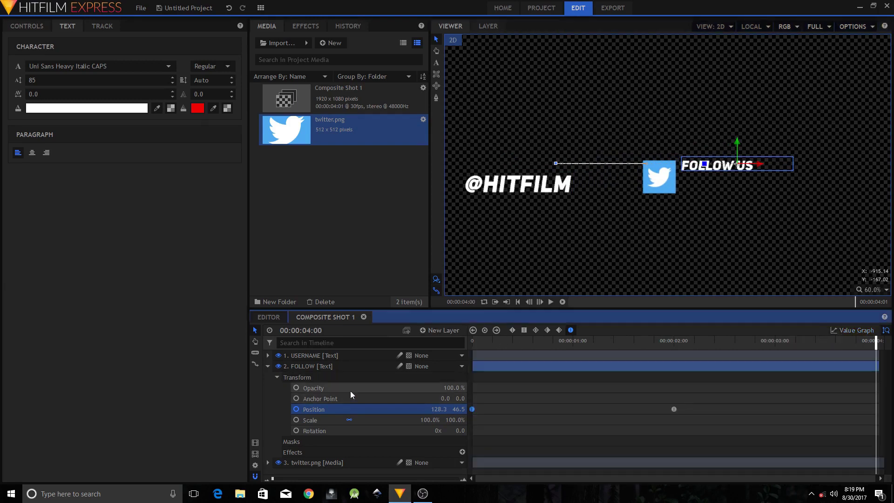
left_click(268, 366)
left_click(283, 355)
left_click(268, 355)
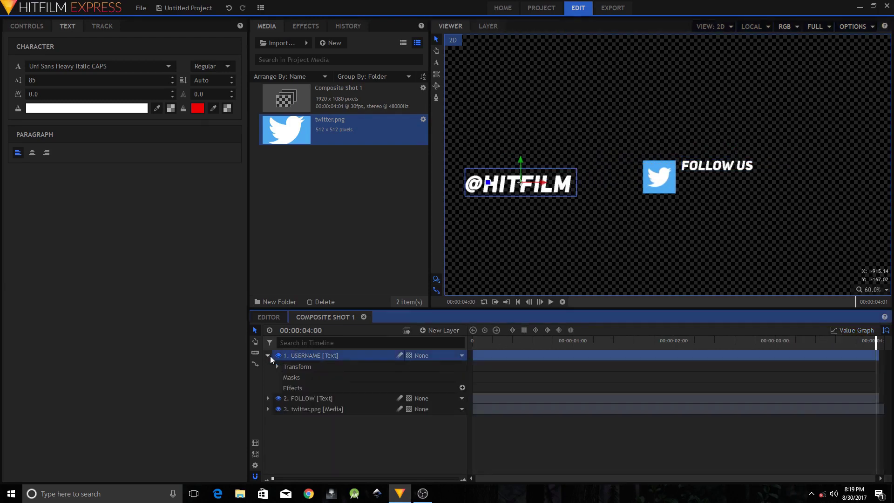
left_click(277, 366)
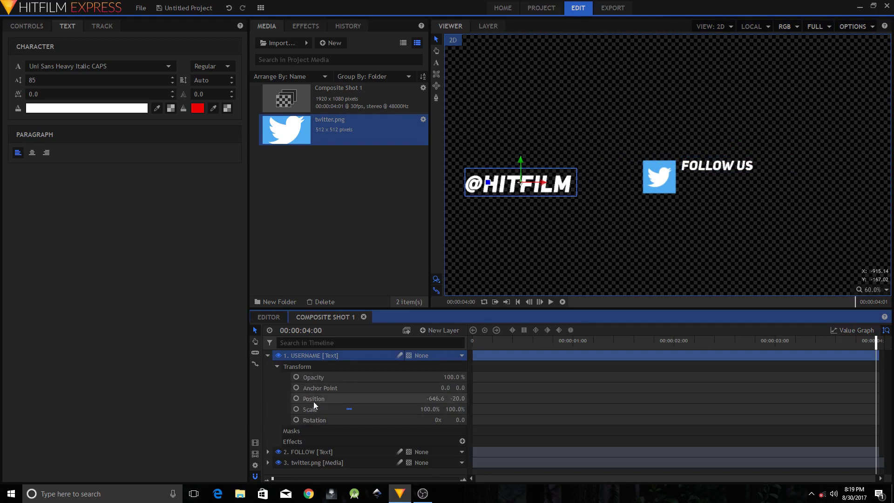
left_click(314, 399)
left_click_drag(489, 341, 472, 341)
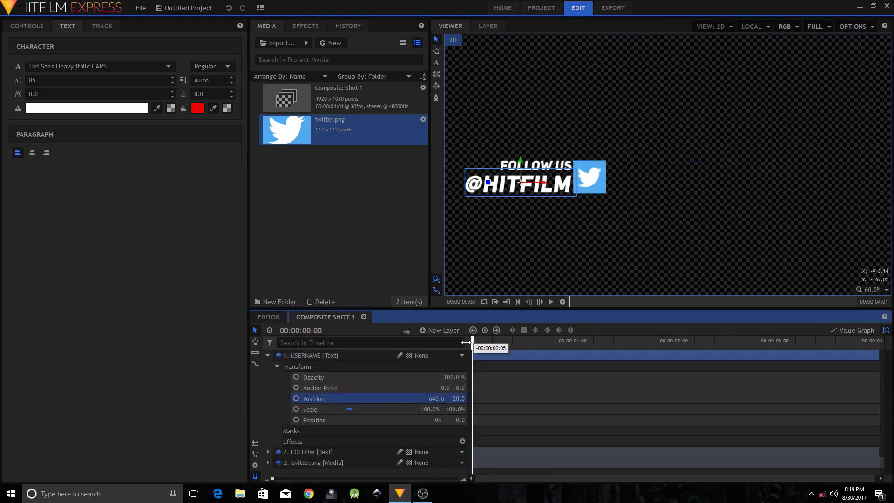
left_click(296, 399)
left_click_drag(472, 347, 673, 345)
left_click_drag(433, 399, 794, 399)
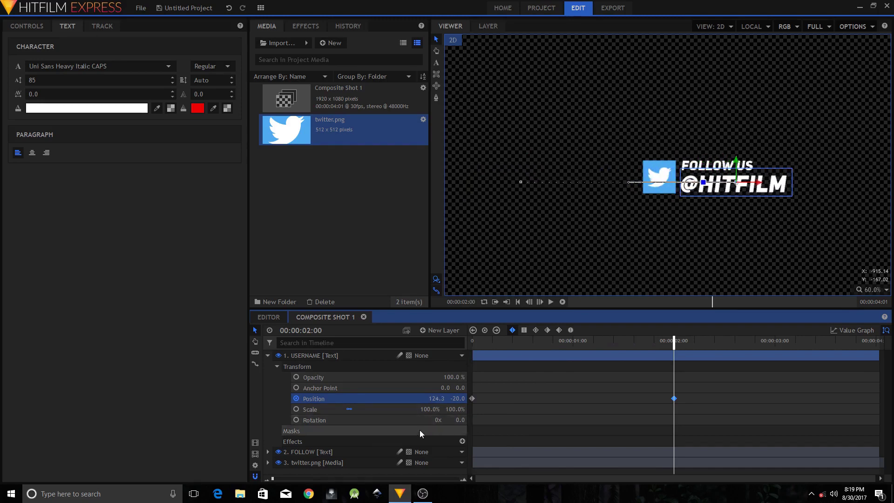
Make both Position keyframes Bezier and drag their Value Graph handles to ease the slide.
left_click_drag(688, 396, 469, 398)
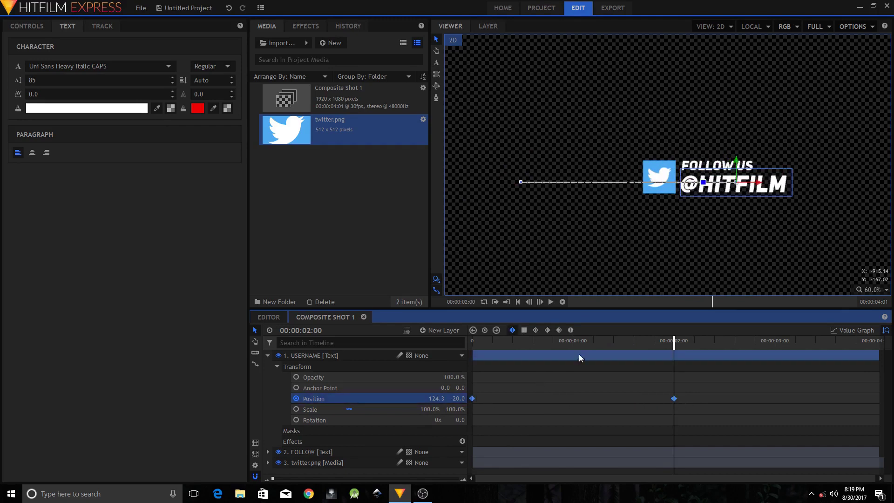
left_click(569, 330)
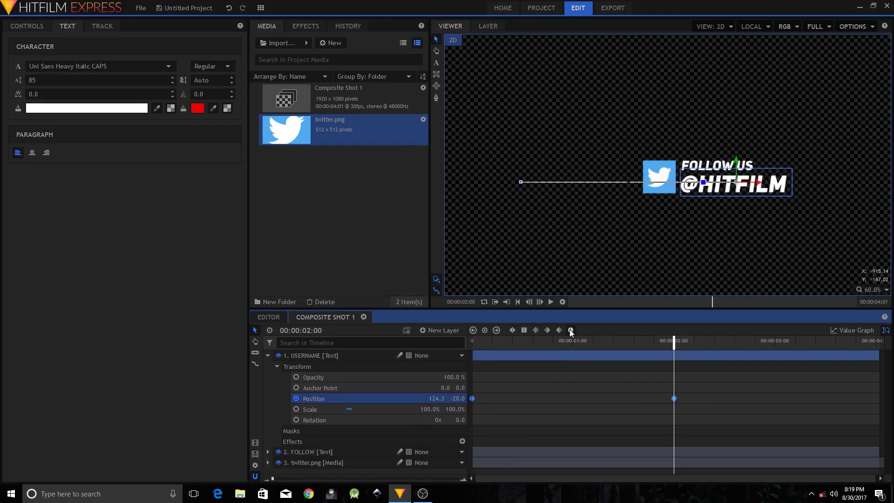
left_click(847, 331)
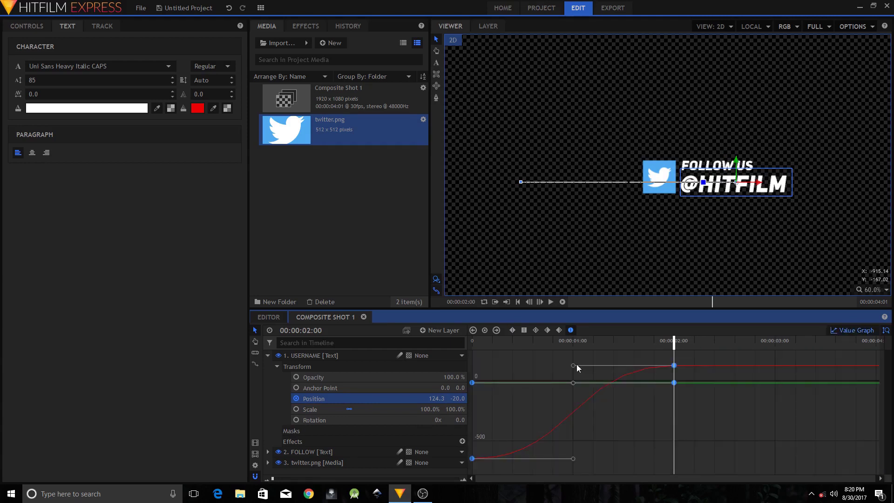
left_click(674, 366)
left_click_drag(572, 366, 494, 368)
left_click_drag(573, 458, 594, 459)
left_click(852, 330)
left_click(474, 341)
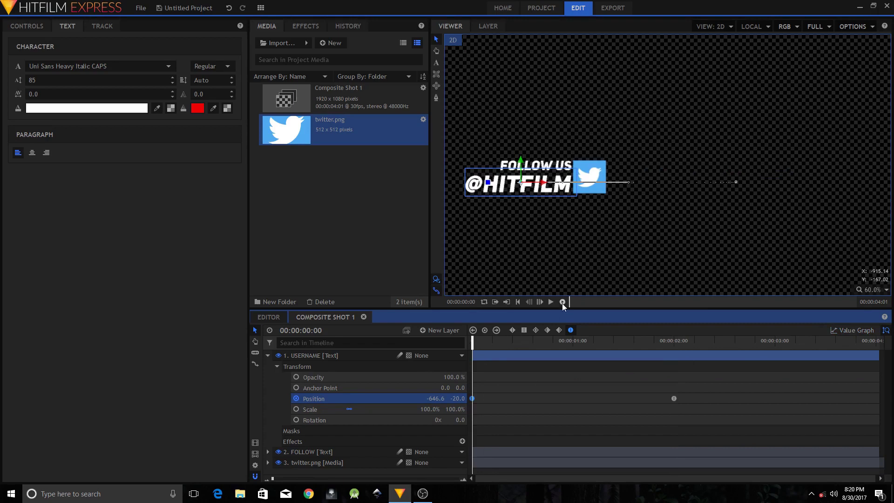
left_click(267, 355)
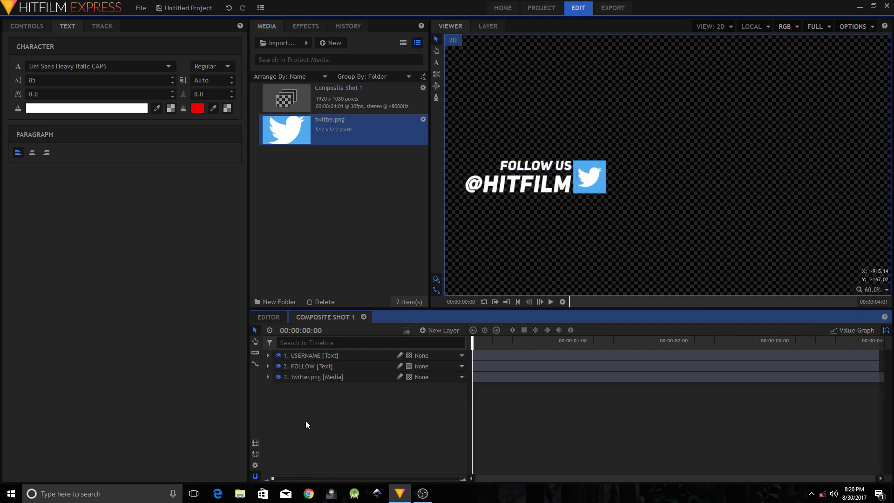
left_click(871, 290)
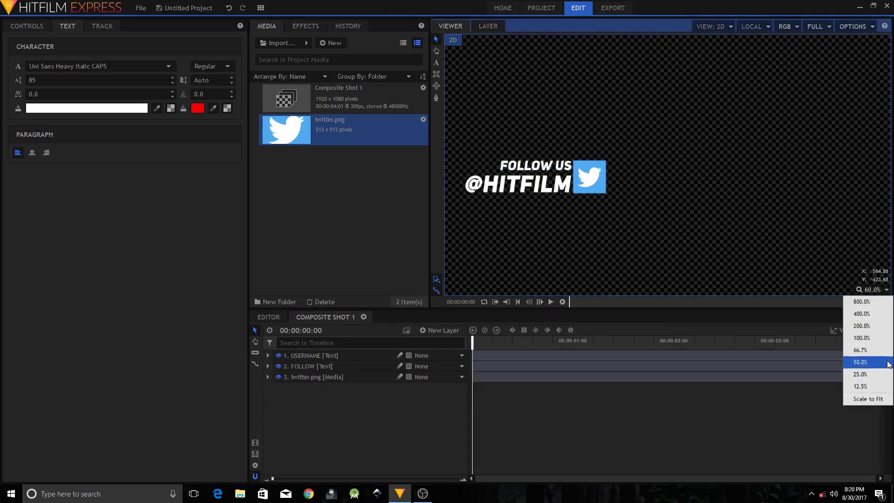
left_click(877, 399)
left_click(550, 302)
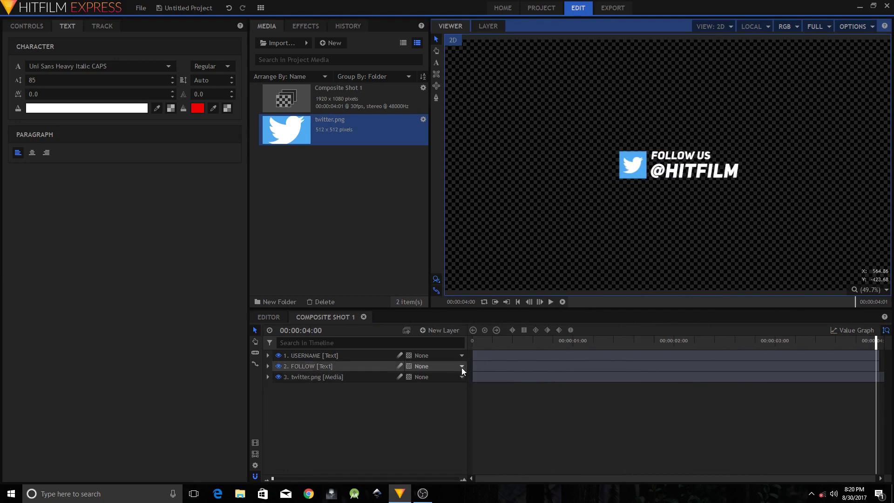
mouse_move(477, 343)
left_mouse_down()
mouse_move(472, 348)
mouse_move(659, 348)
mouse_move(470, 353)
left_mouse_up()
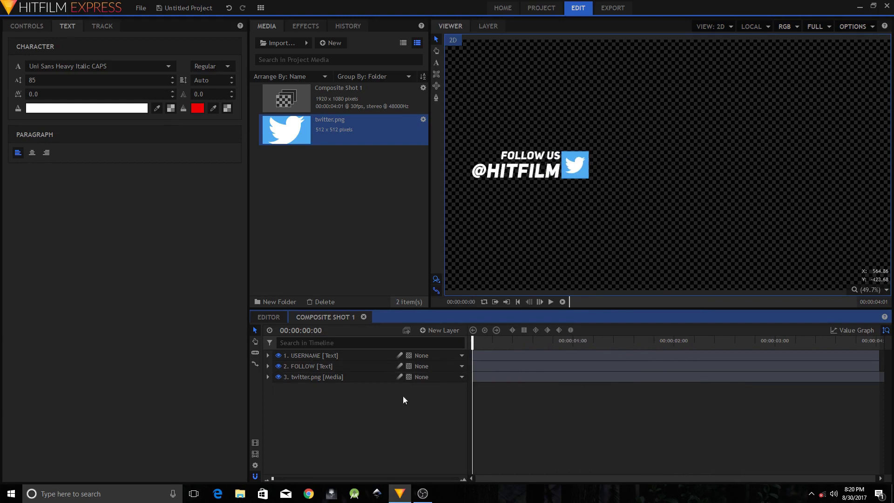
Add a red 1920x1080 plane layer named Matte_01.
left_click(440, 330)
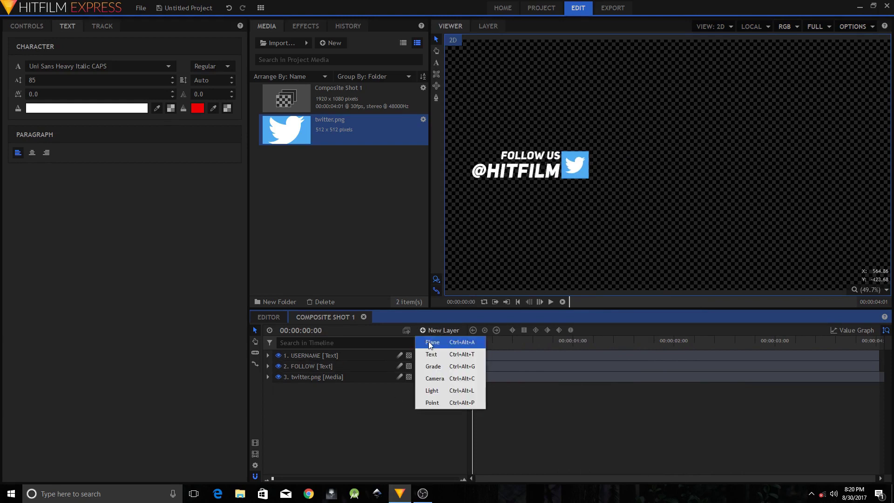
left_click(431, 343)
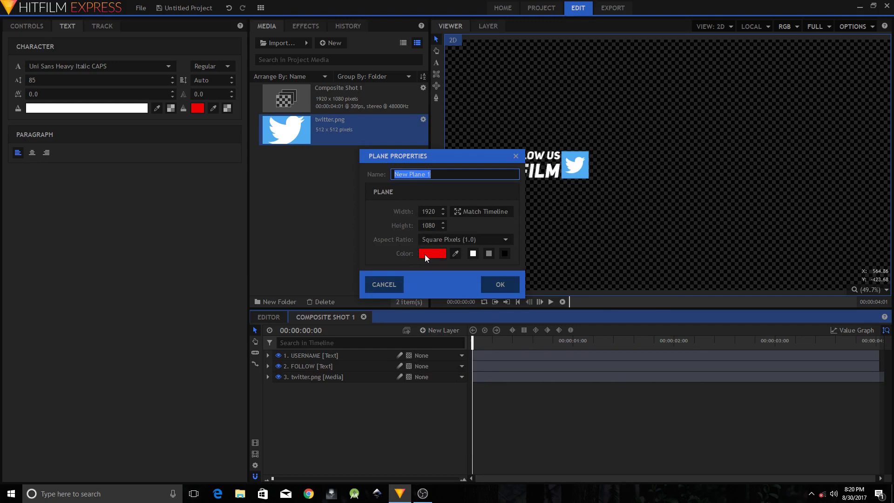
type("Matte_01")
key("Return")
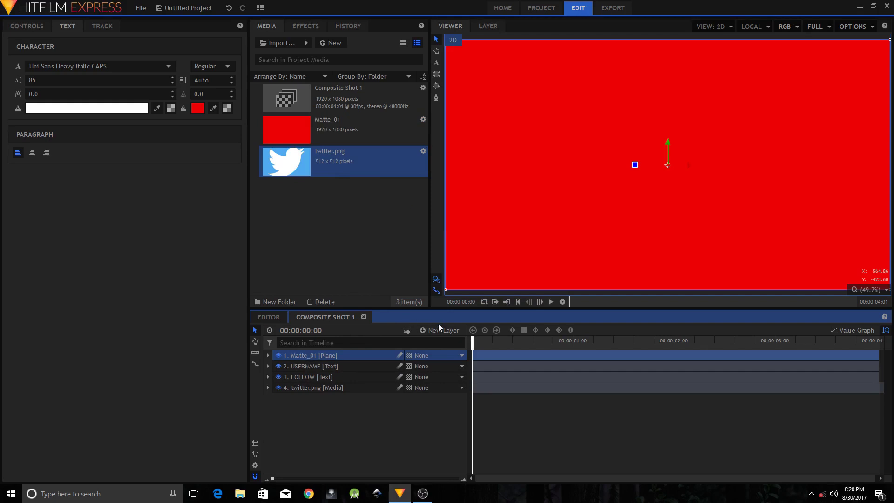
Set Matte_01's Transform Opacity to 50% and scrub to see the layers beneath.
left_click(268, 355)
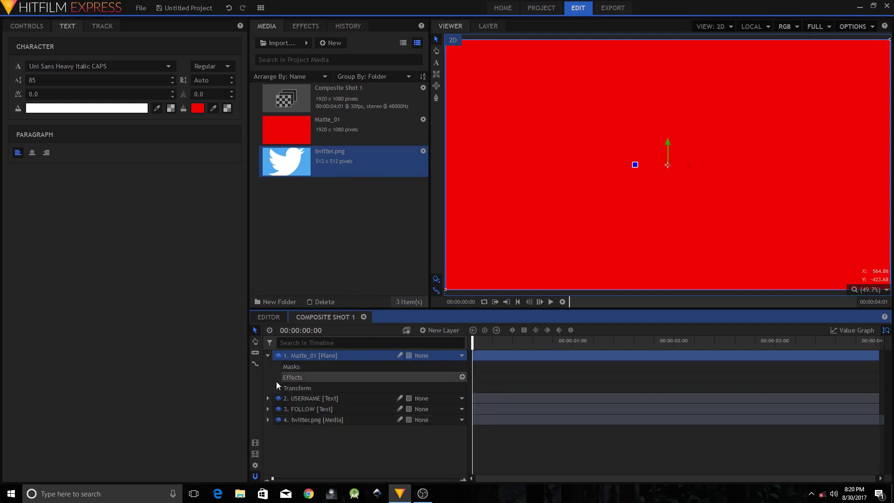
left_click(277, 387)
left_click(317, 399)
left_click(449, 398)
type("5")
key("Return")
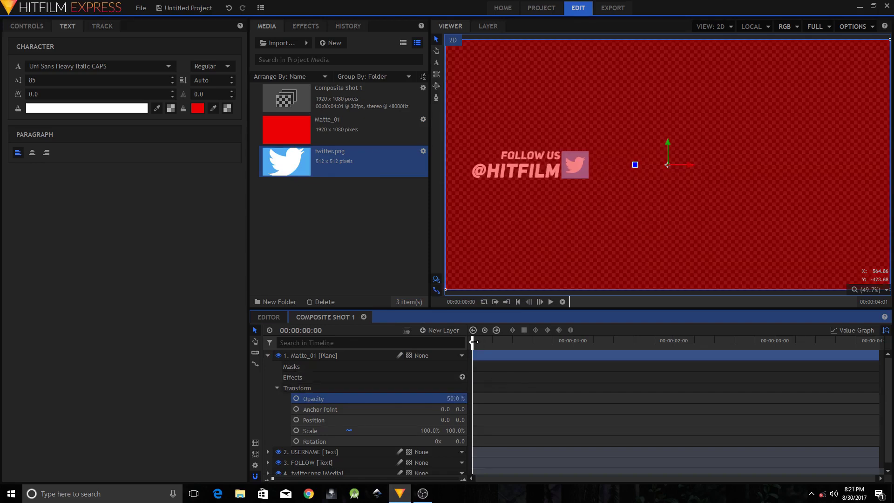
left_click_drag(473, 341, 677, 355)
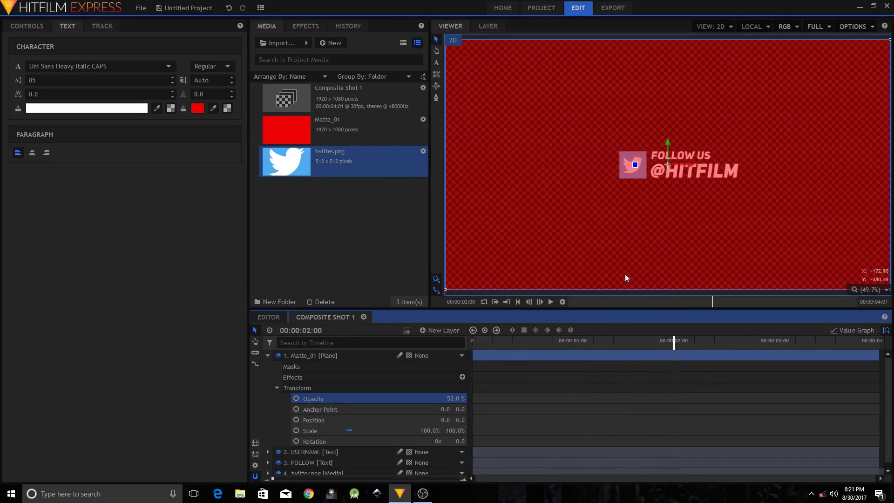
Shift the red matte left in the viewer until its edge lines up with the Twitter icon.
scroll(638, 253, "down", 1)
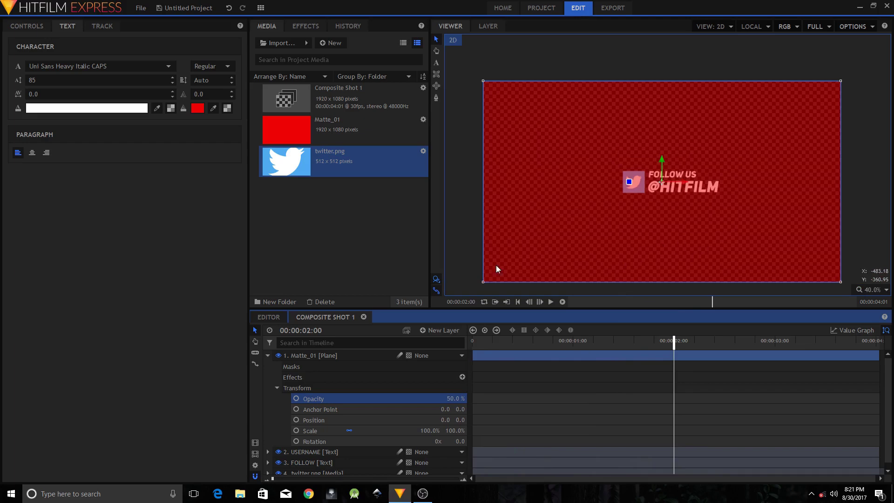
left_click(306, 355)
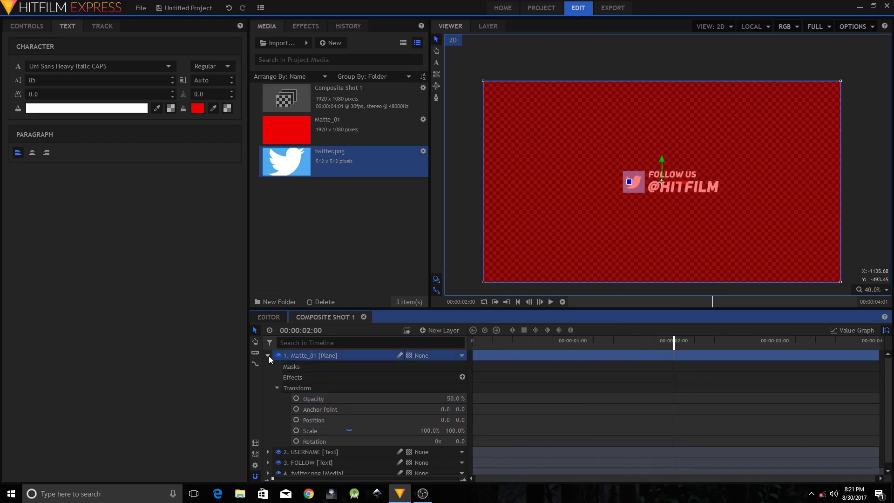
left_click(268, 355)
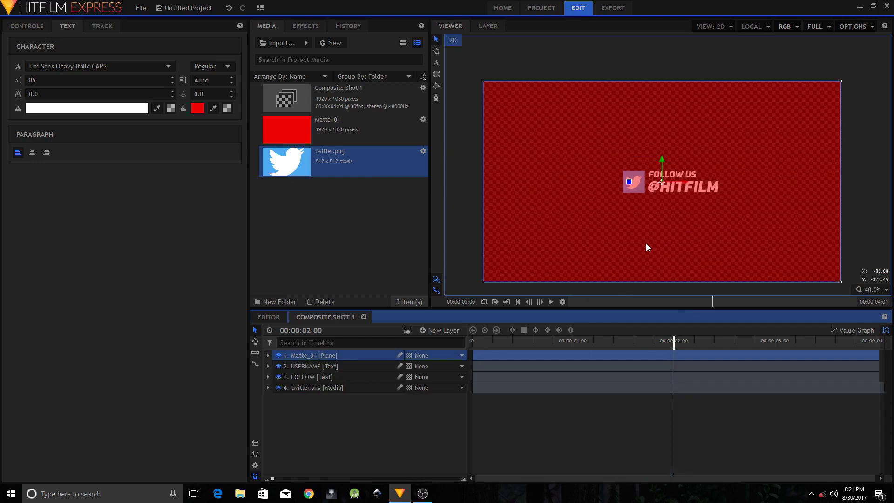
left_click(684, 181)
left_click_drag(683, 180, 488, 180)
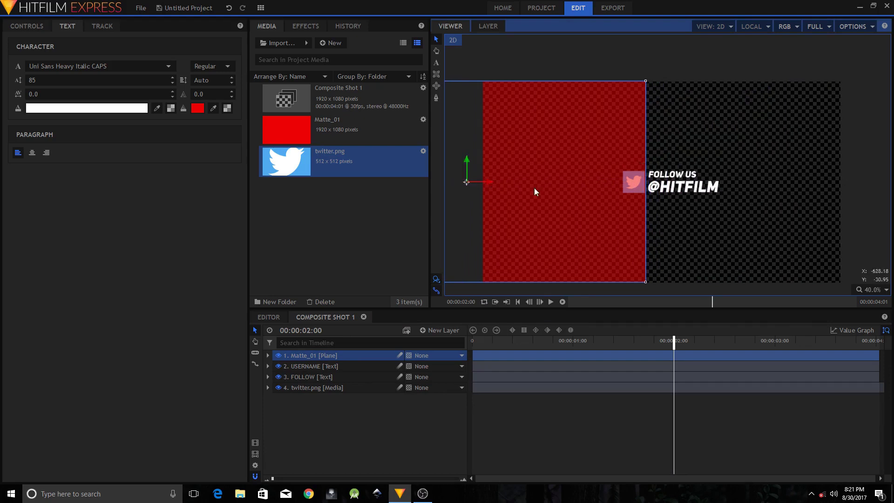
scroll(641, 178, "up", 5)
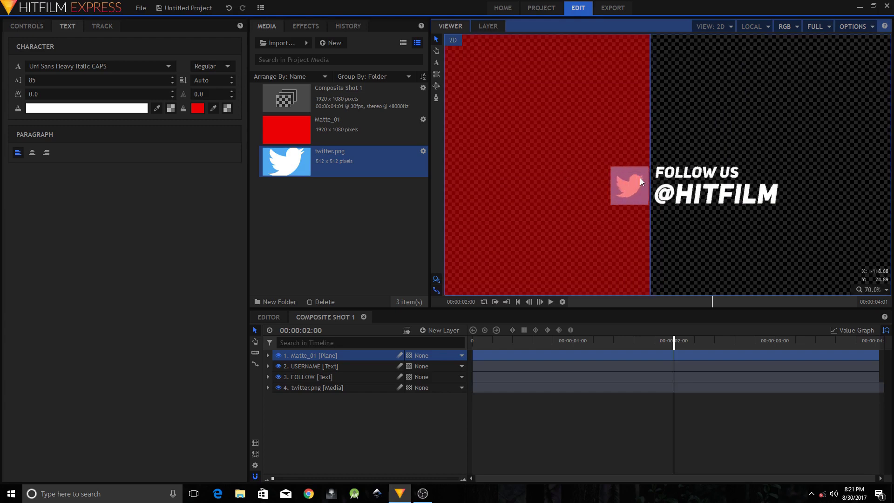
scroll(649, 186, "up", 2)
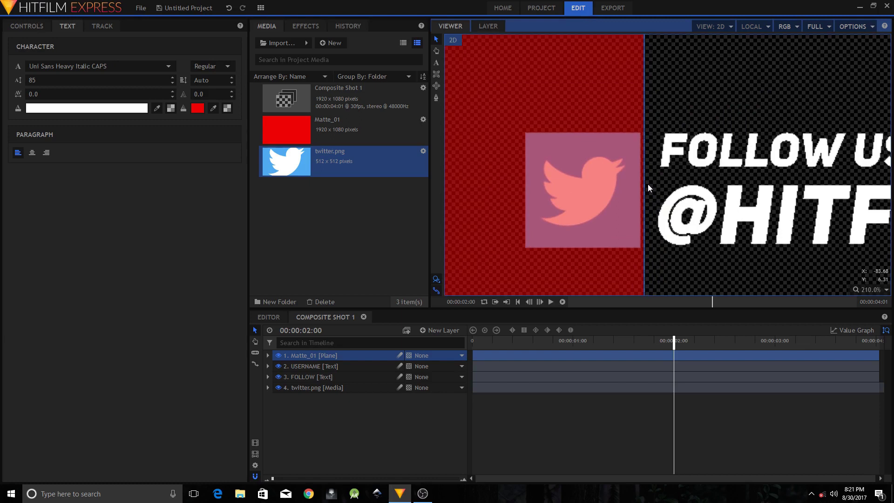
left_click(368, 406)
left_click(362, 356)
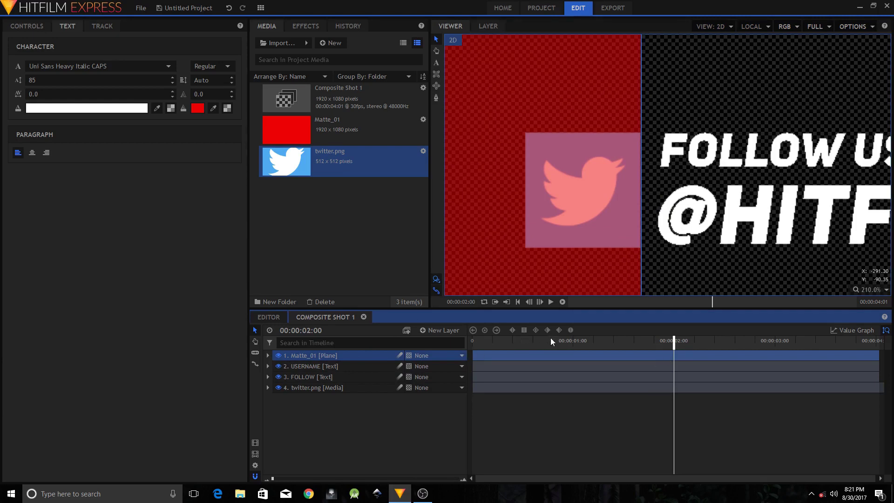
scroll(638, 264, "down", 5)
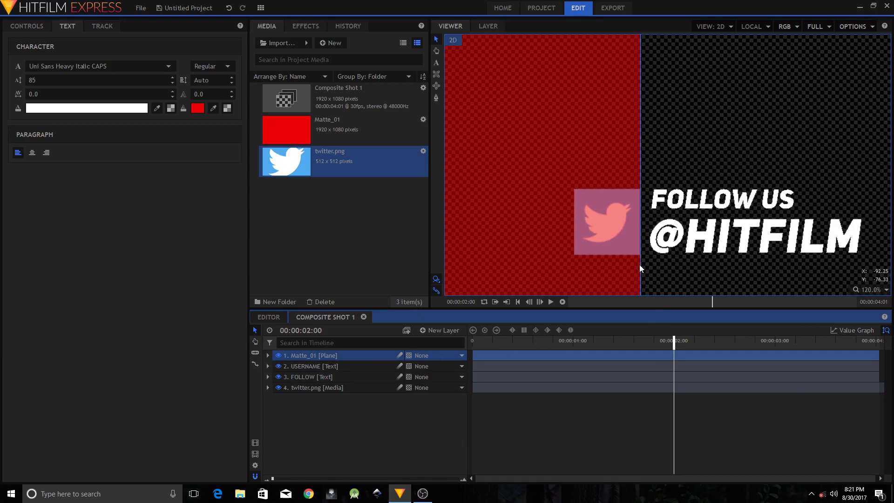
scroll(665, 261, "down", 5)
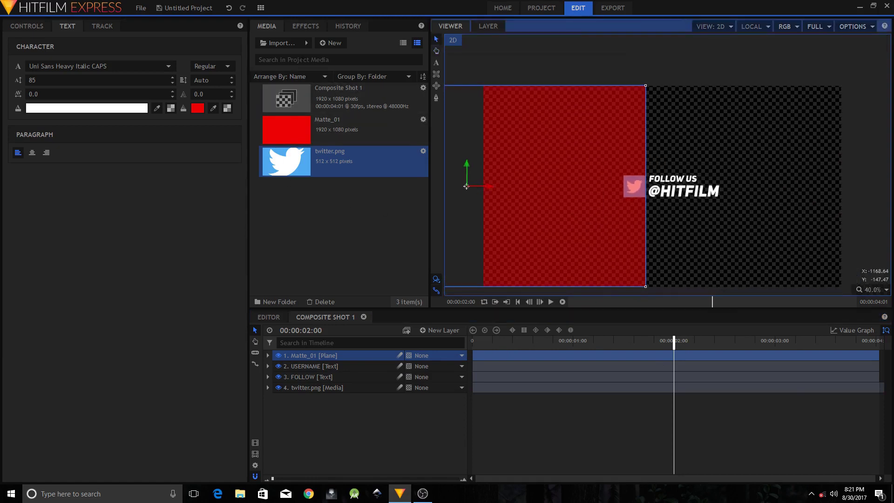
left_click(306, 29)
Search the effects for 'set' and apply Set Matte to the USERNAME layer.
left_click(300, 43)
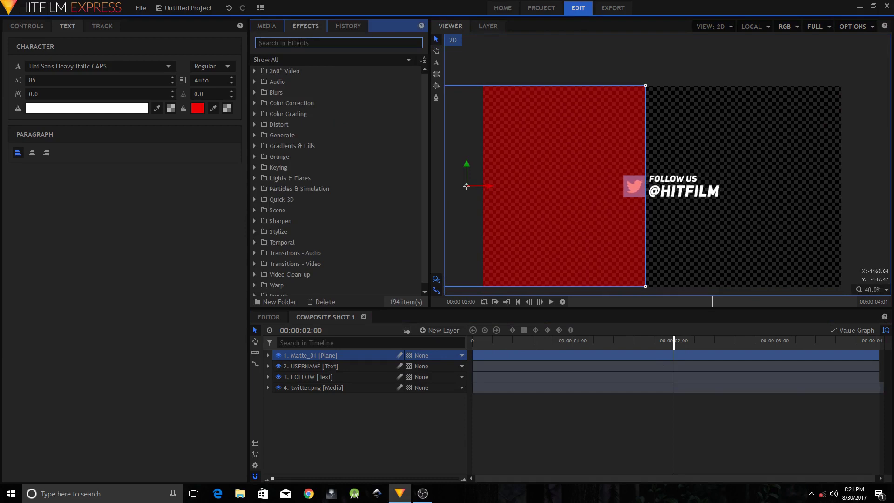
type("se")
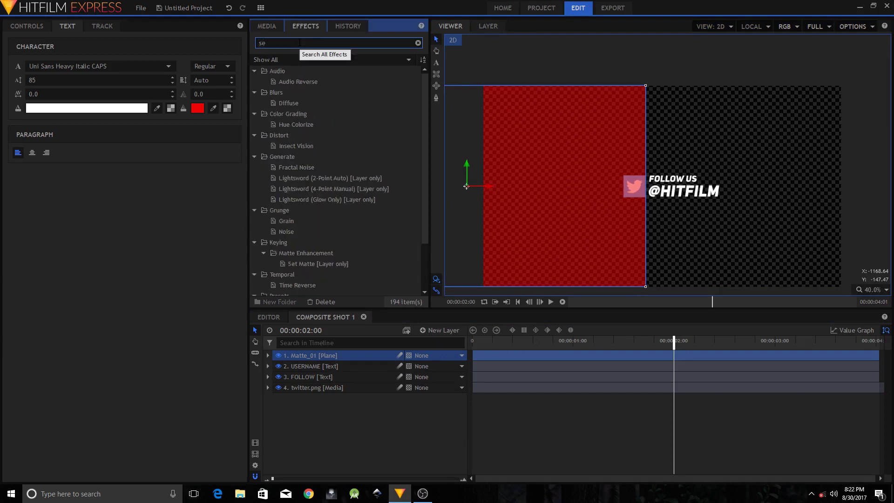
type("t")
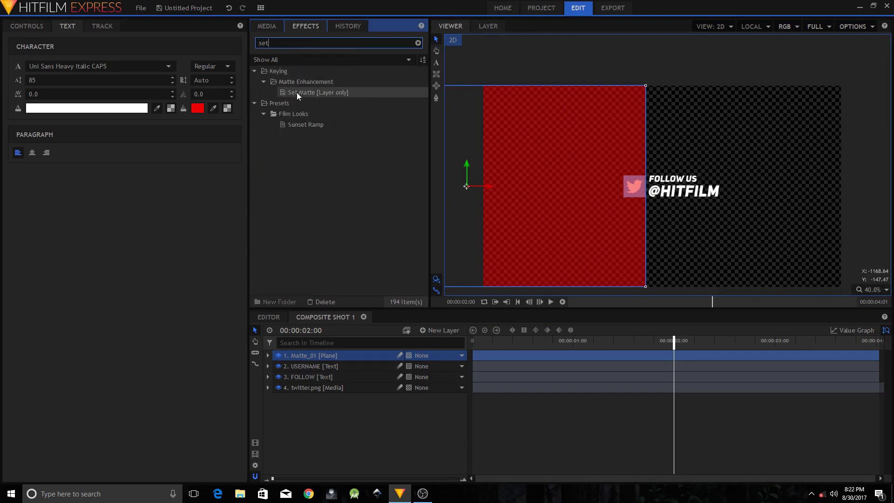
left_click_drag(315, 93, 330, 348)
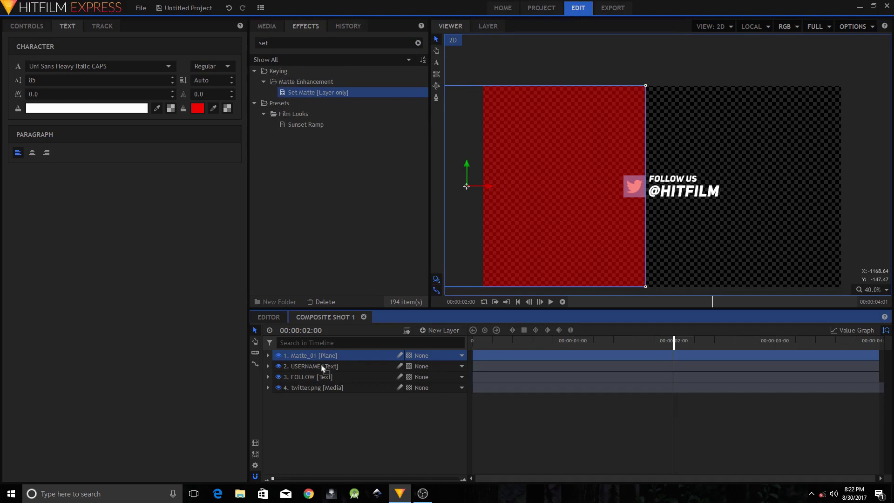
left_click_drag(321, 366, 319, 364)
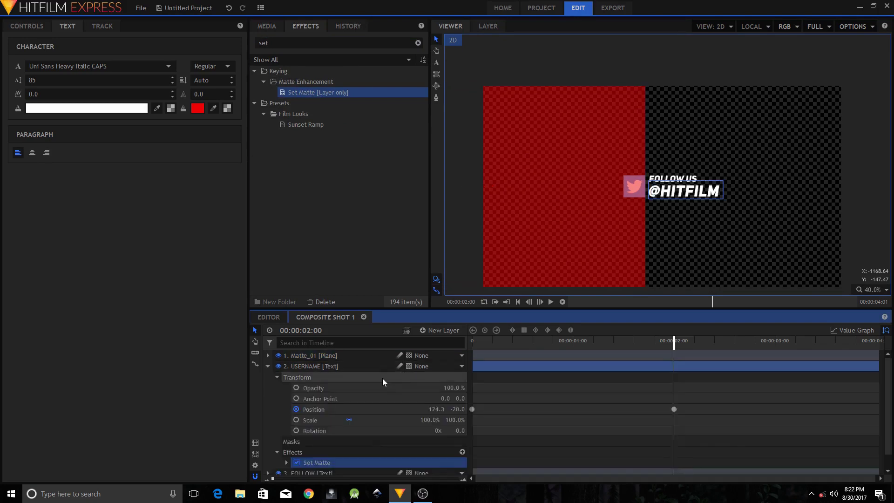
Set the Set Matte Source Layer to Matte_01 and Blend to Subtract.
left_click(28, 29)
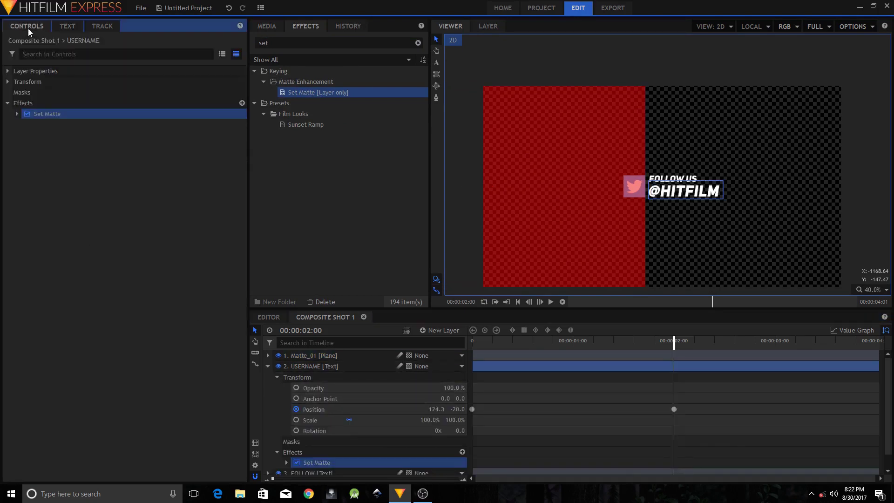
left_click(16, 114)
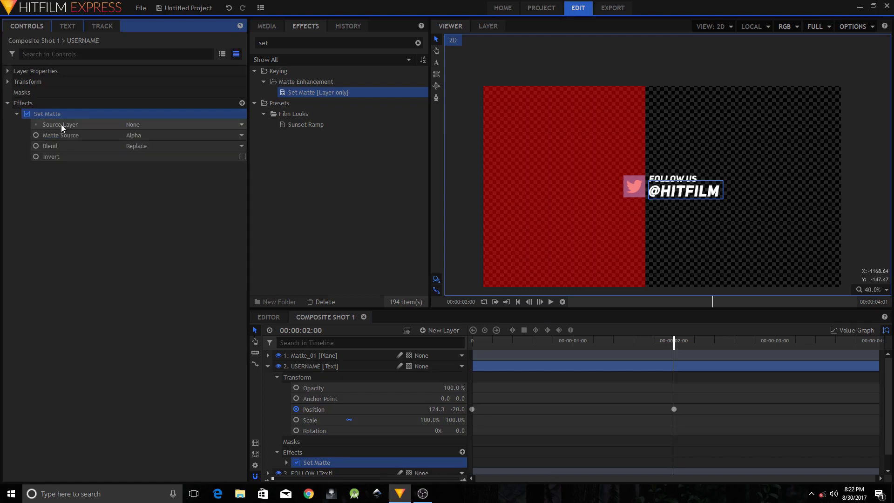
left_click(128, 123)
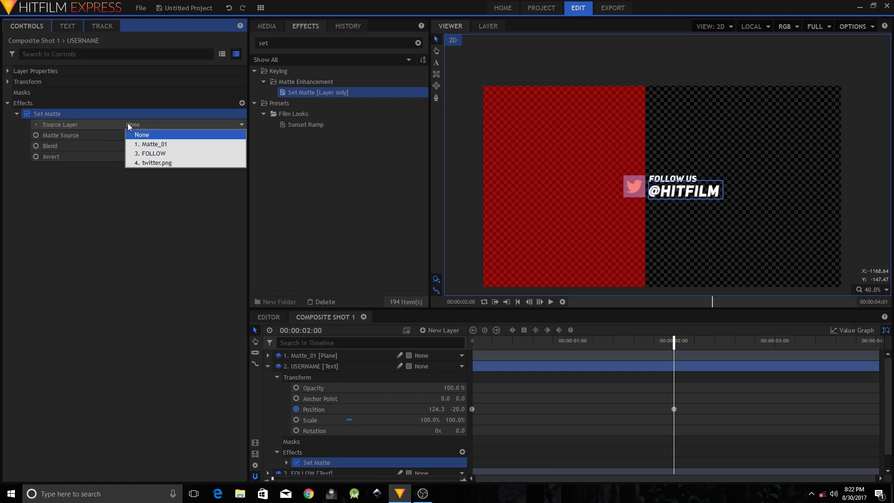
left_click(146, 144)
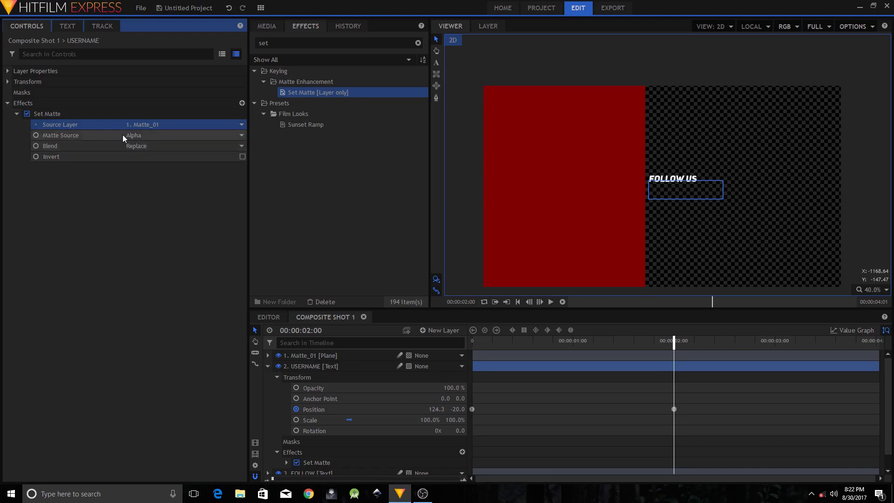
left_click(140, 148)
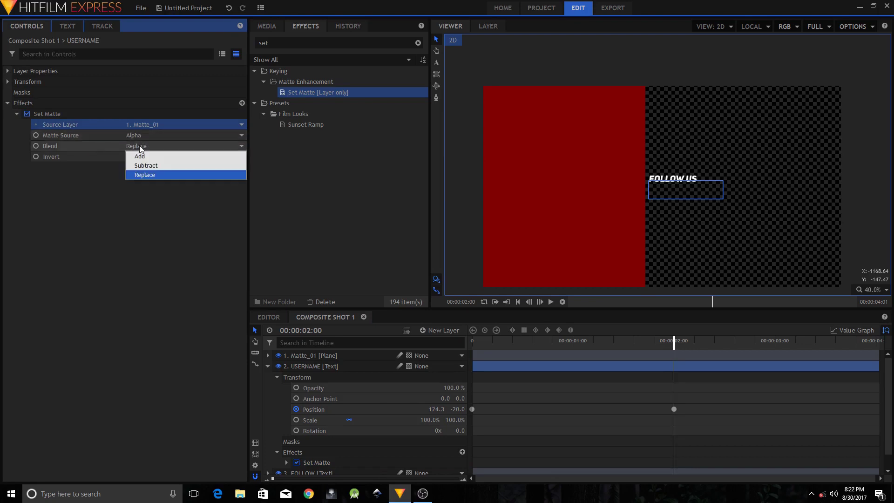
left_click(141, 165)
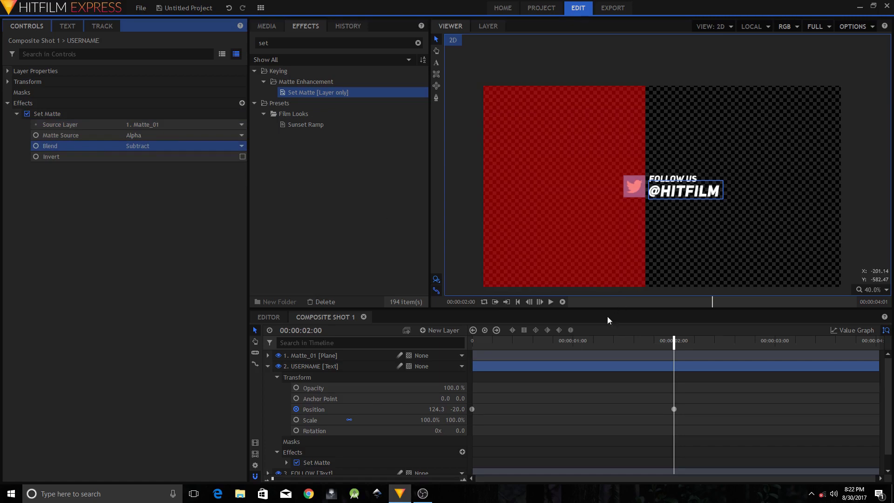
left_click(479, 340)
left_click(471, 341)
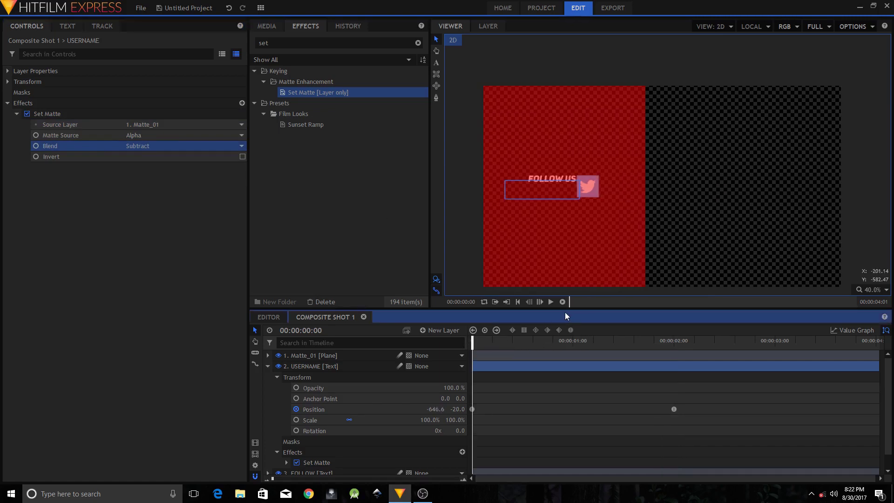
left_click_drag(472, 342, 555, 342)
scroll(641, 198, "up", 5)
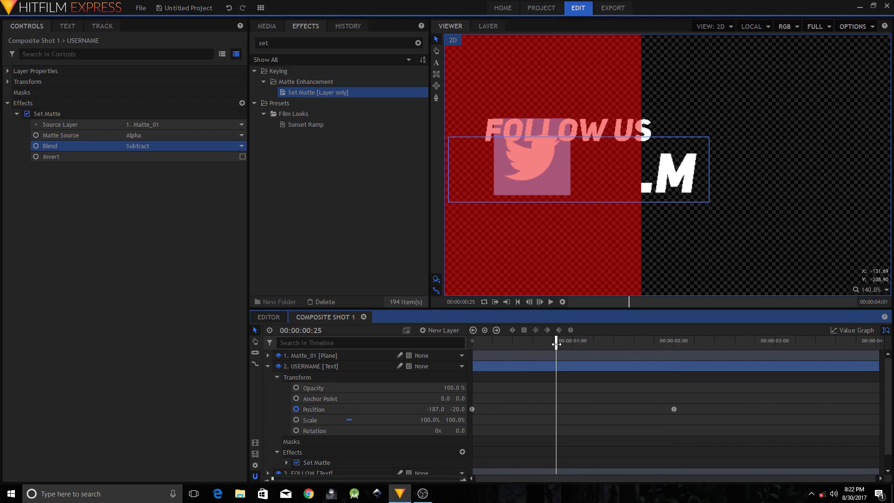
left_click_drag(556, 342, 587, 342)
left_click_drag(606, 344, 245, 351)
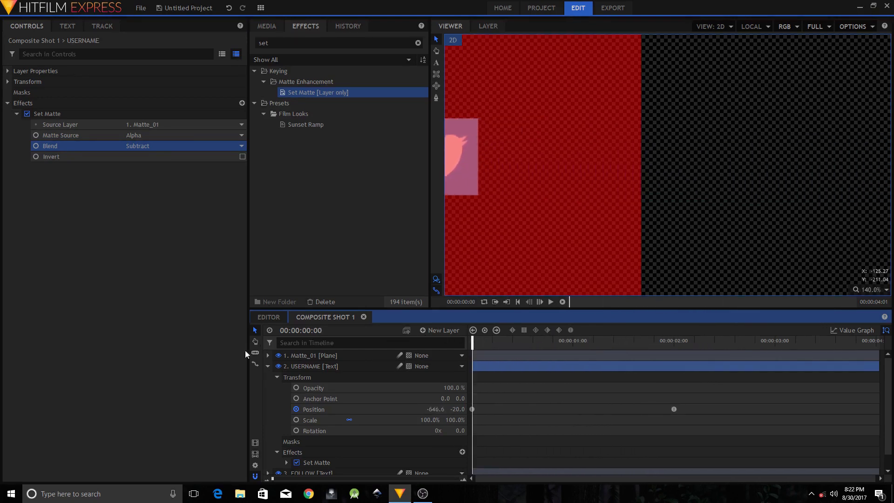
left_click(268, 366)
Duplicate Matte_01 and rename the copy Matte_02.
left_click(311, 354)
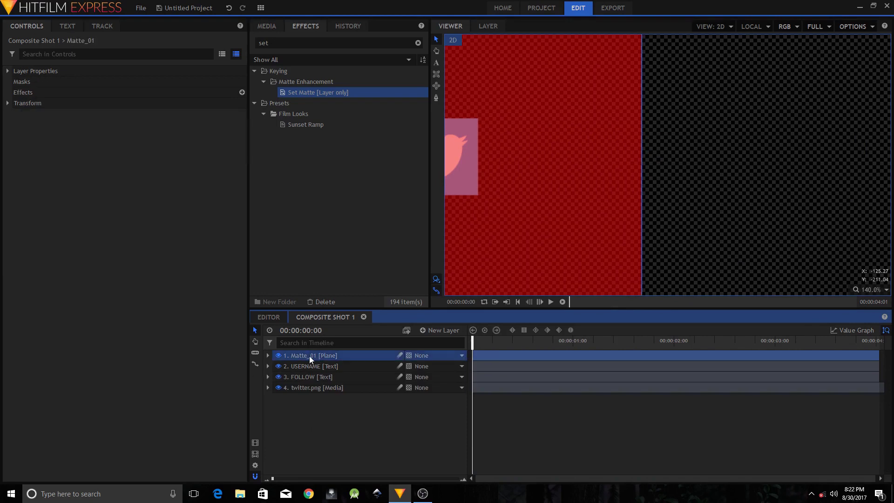
right_click(310, 358)
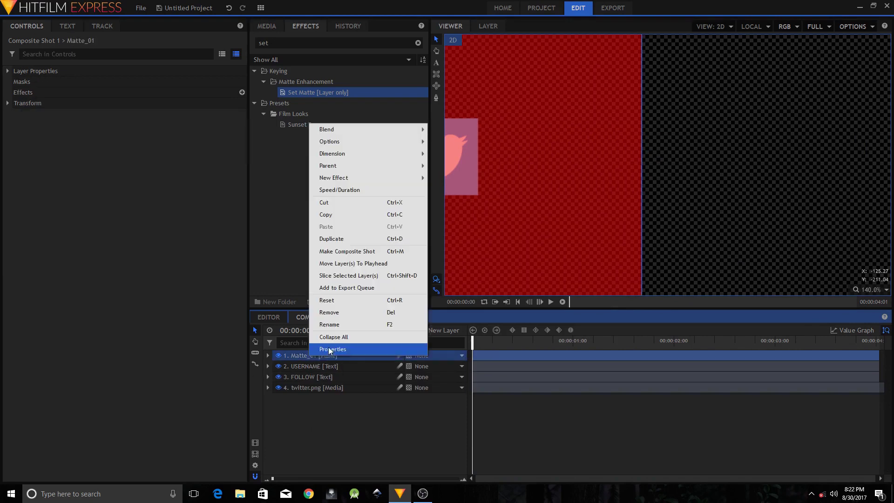
left_click(334, 240)
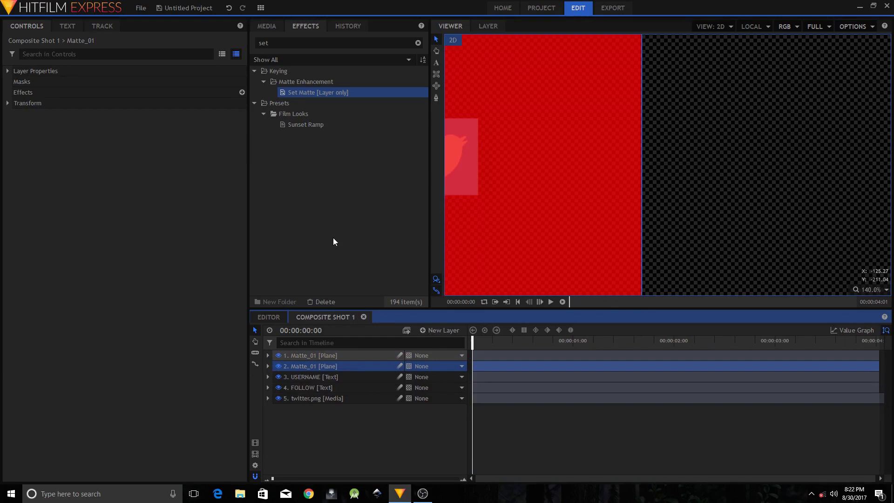
left_click(315, 368)
right_click(315, 367)
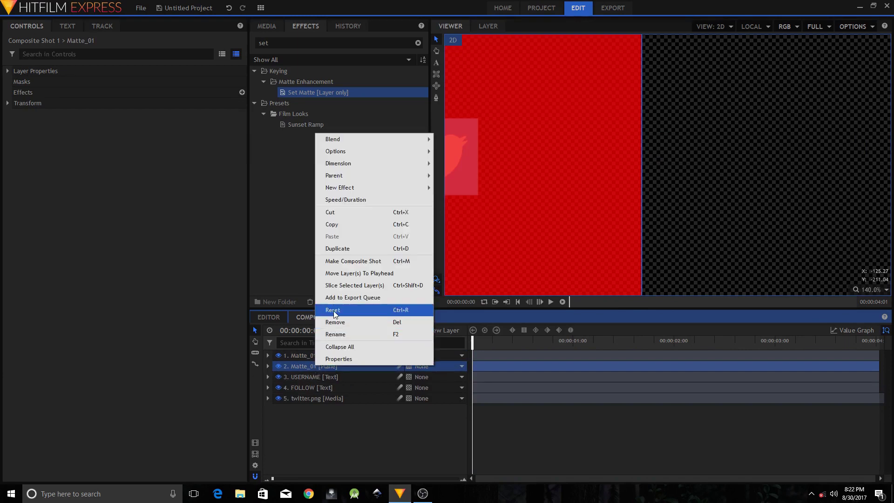
left_click(333, 334)
left_click(343, 366)
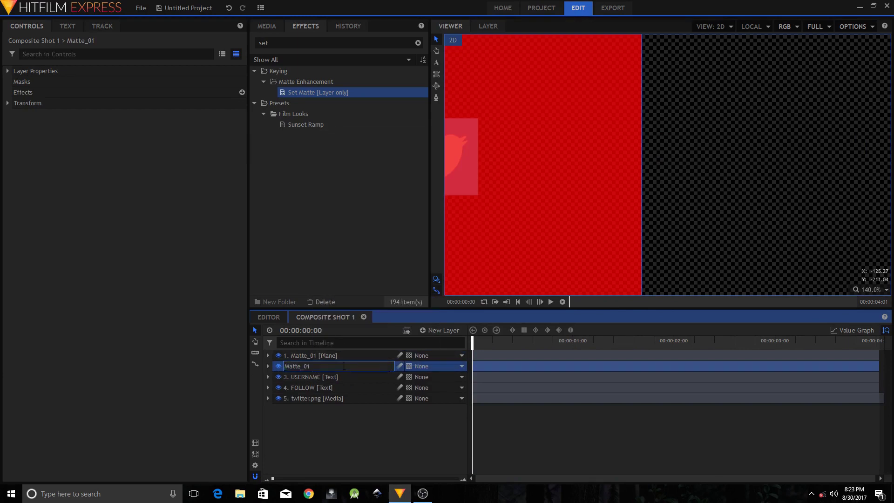
type("2")
key("Return")
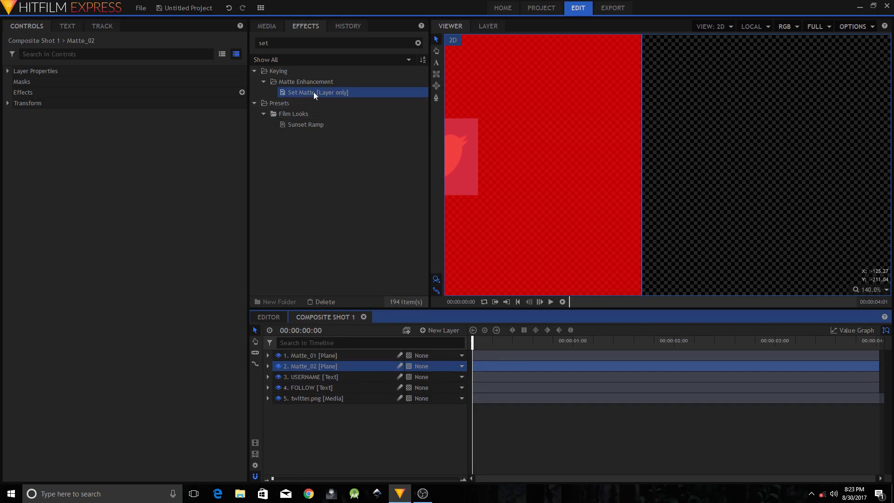
Apply Set Matte to FOLLOW with Source Layer Matte_02 and Blend Subtract.
left_click_drag(317, 93, 321, 389)
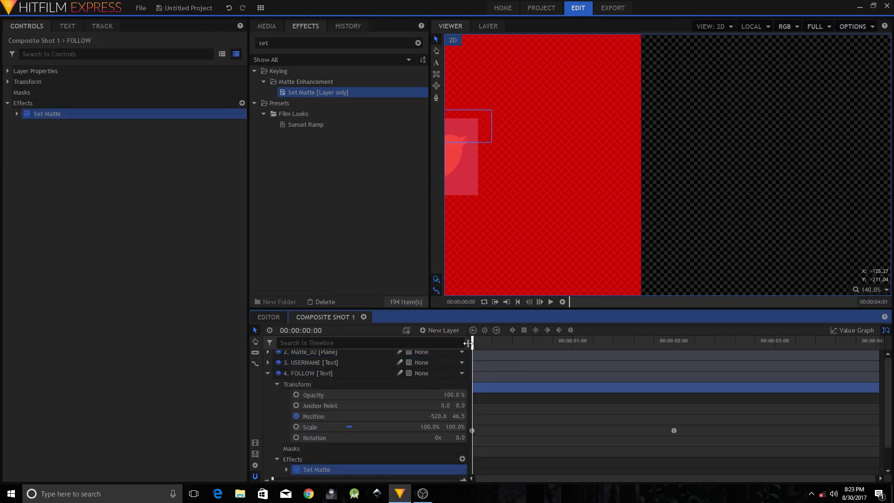
left_click(873, 293)
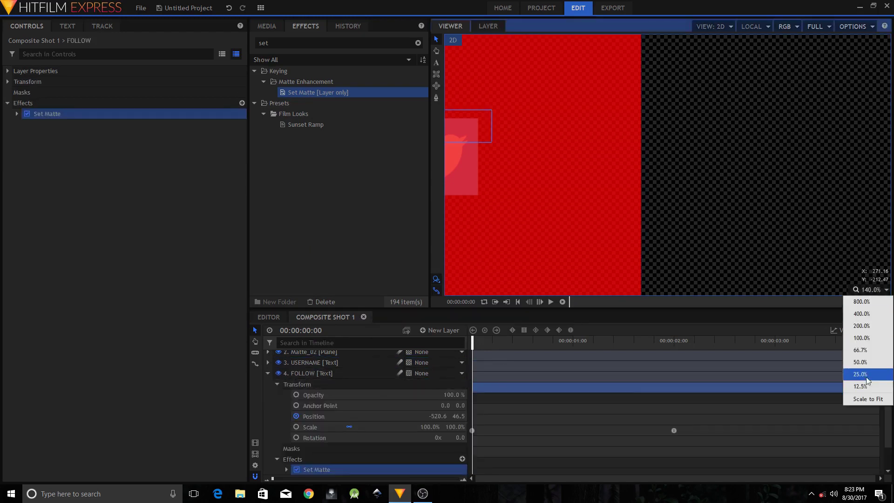
left_click(865, 400)
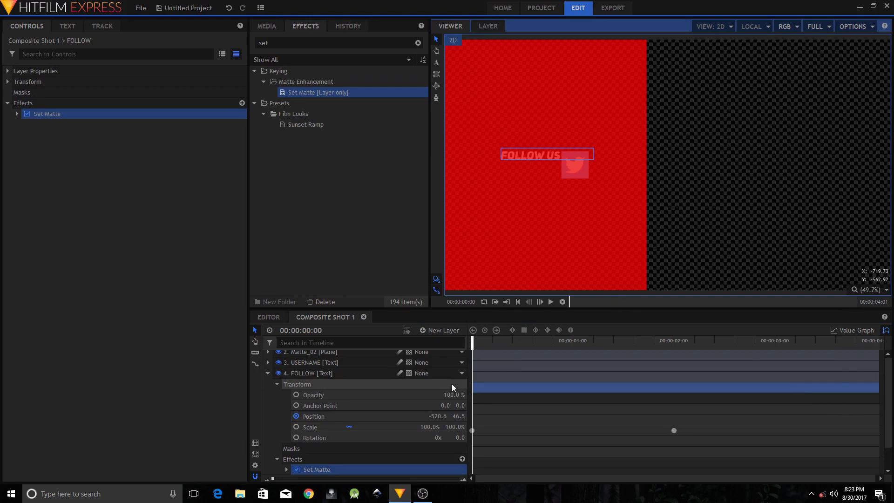
left_click(17, 113)
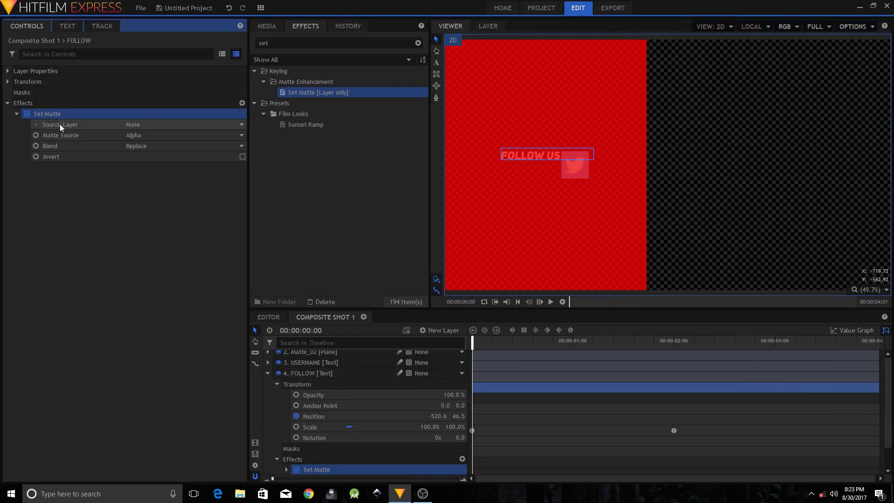
left_click(133, 124)
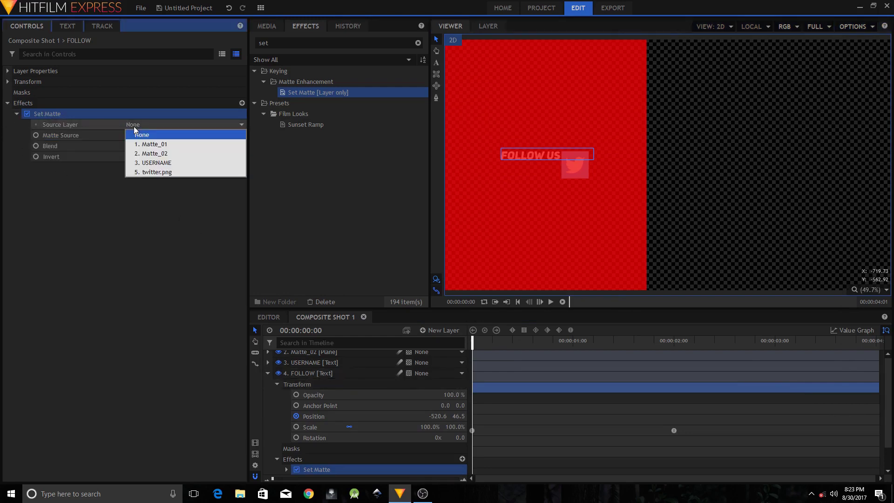
left_click(155, 154)
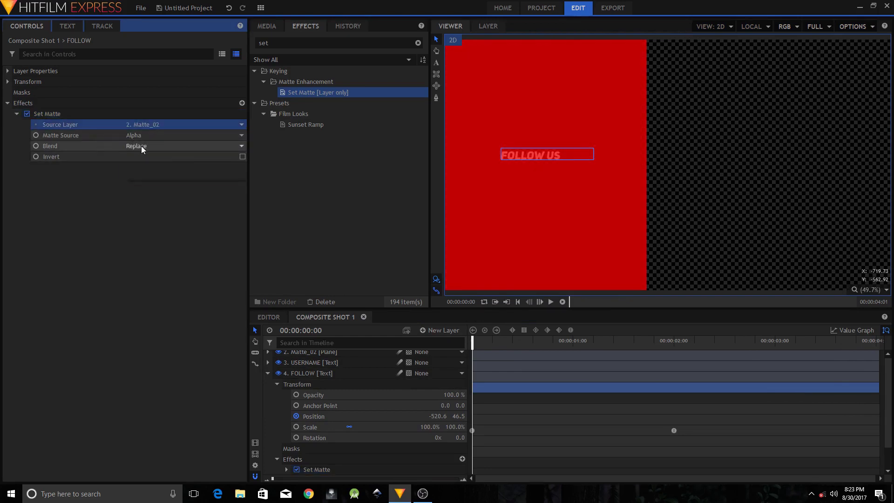
left_click(140, 146)
left_click(149, 166)
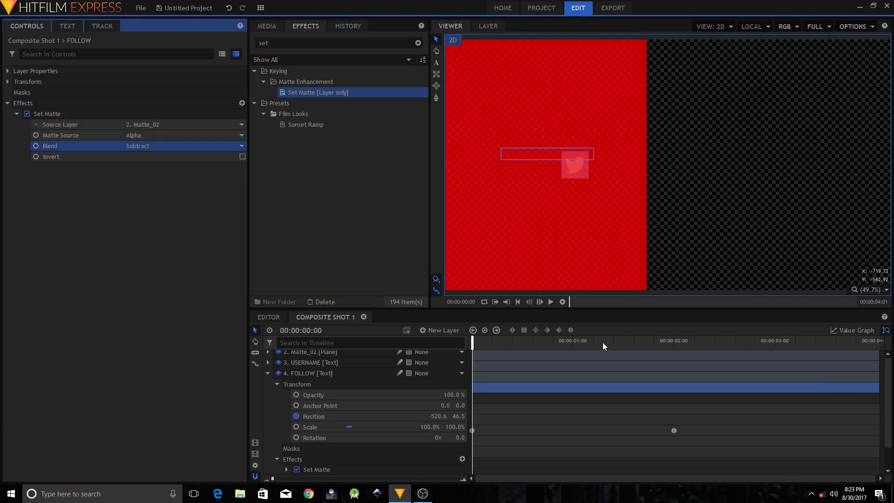
mouse_move(476, 343)
left_mouse_down()
mouse_move(673, 348)
mouse_move(472, 348)
left_mouse_up()
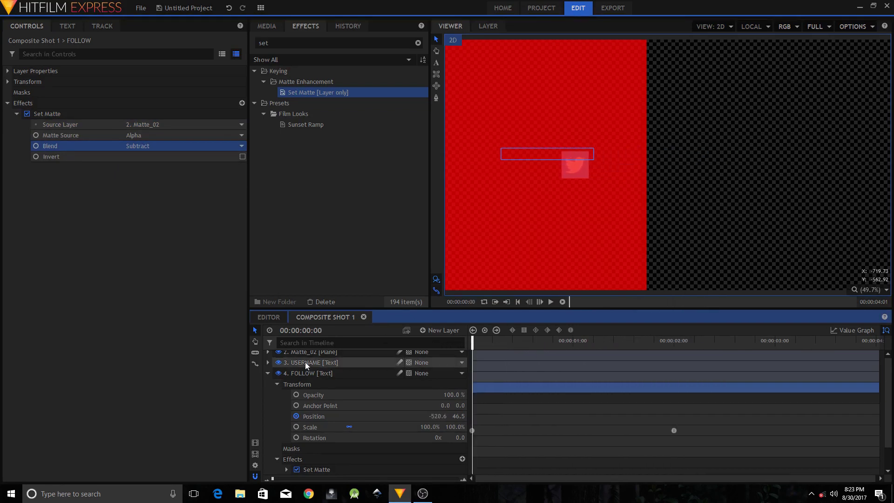
Duplicate Matte_02 and rename the copy Matte_03.
left_click(268, 374)
left_click(311, 367)
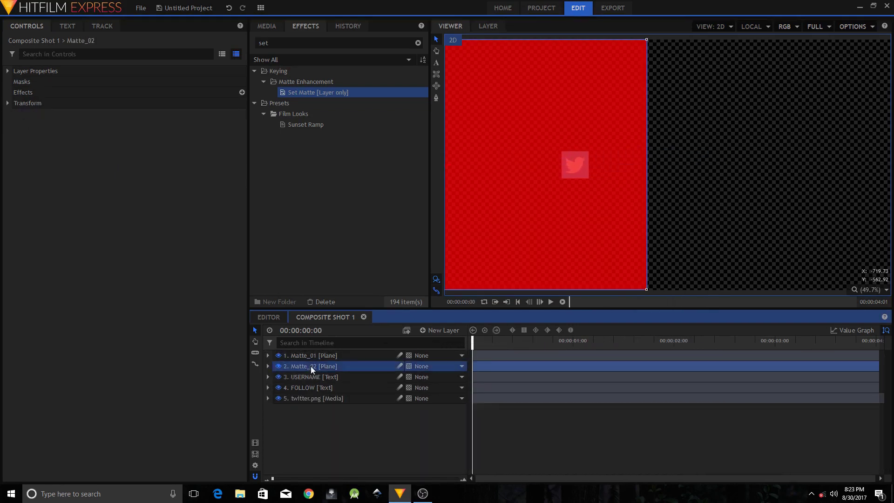
right_click(312, 366)
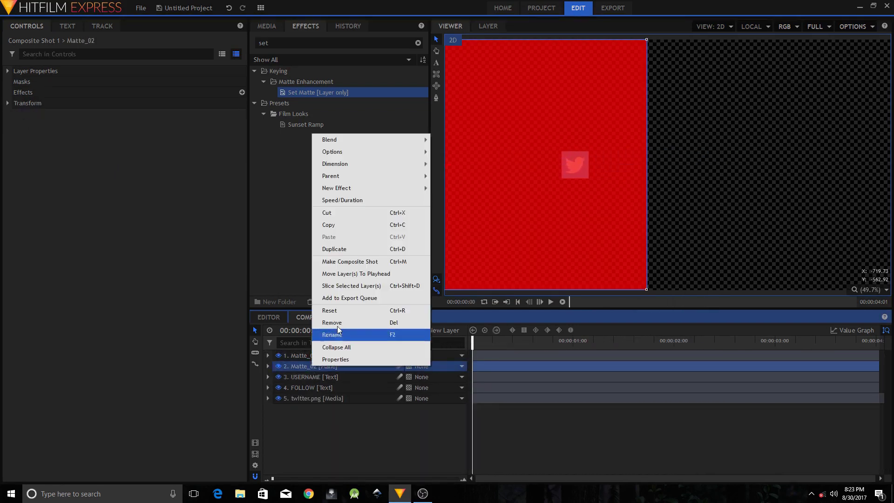
left_click(335, 254)
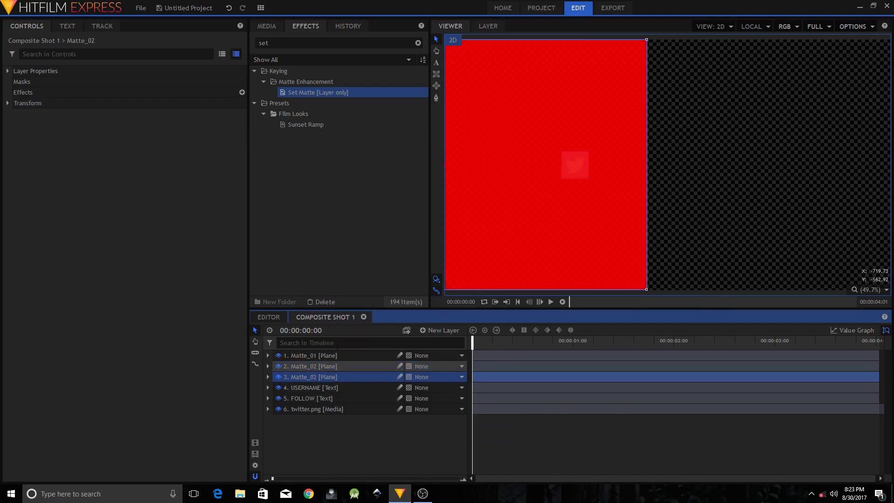
left_click(326, 377)
right_click(325, 377)
left_click(345, 344)
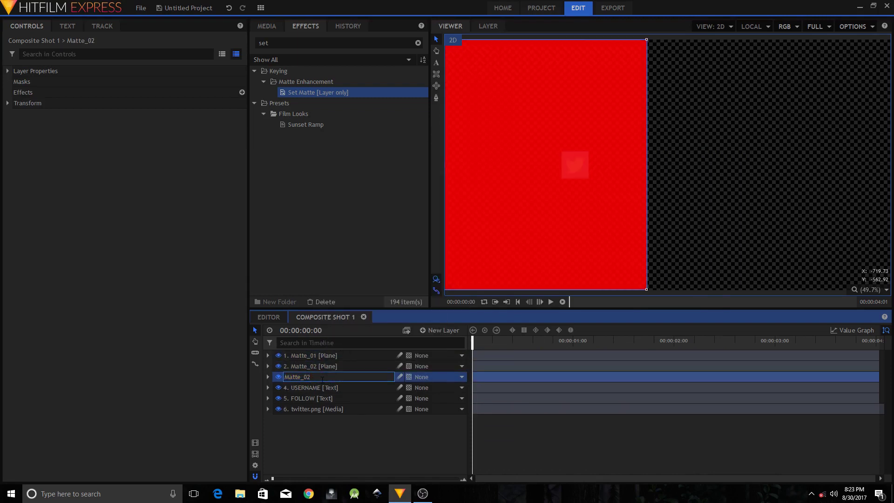
key("BackSpace")
type("3")
key("Return")
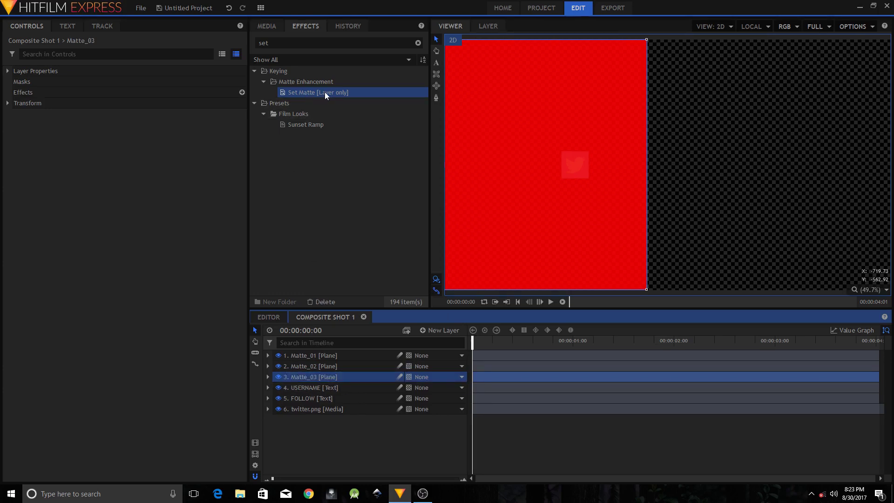
Apply Set Matte to twitter.png with Source Layer Matte_03 and Blend Subtract.
left_click_drag(324, 92, 312, 407)
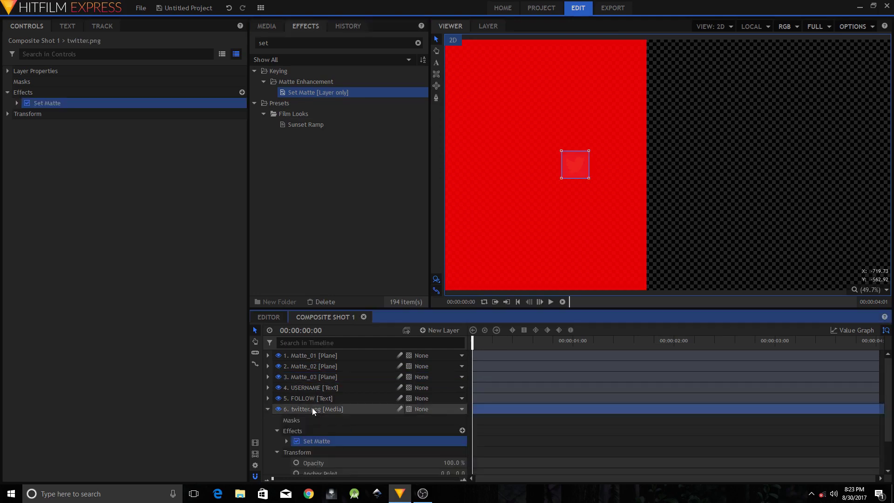
left_click(18, 102)
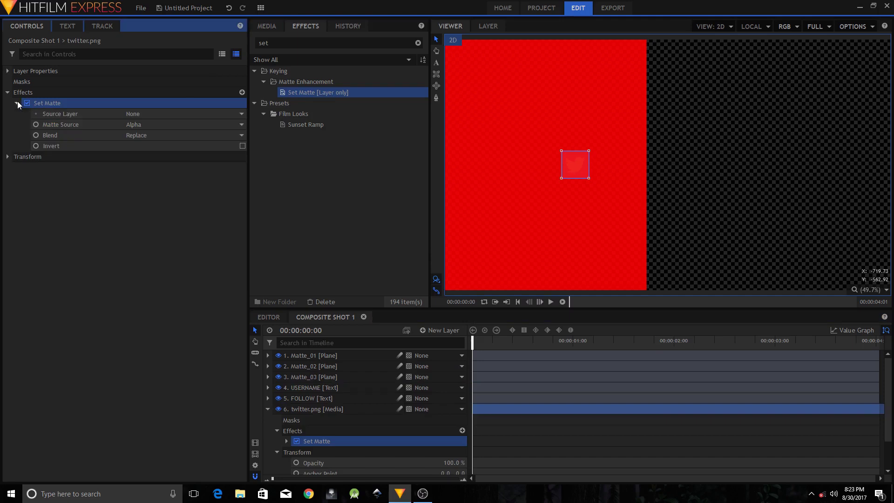
left_click(132, 113)
left_click(158, 152)
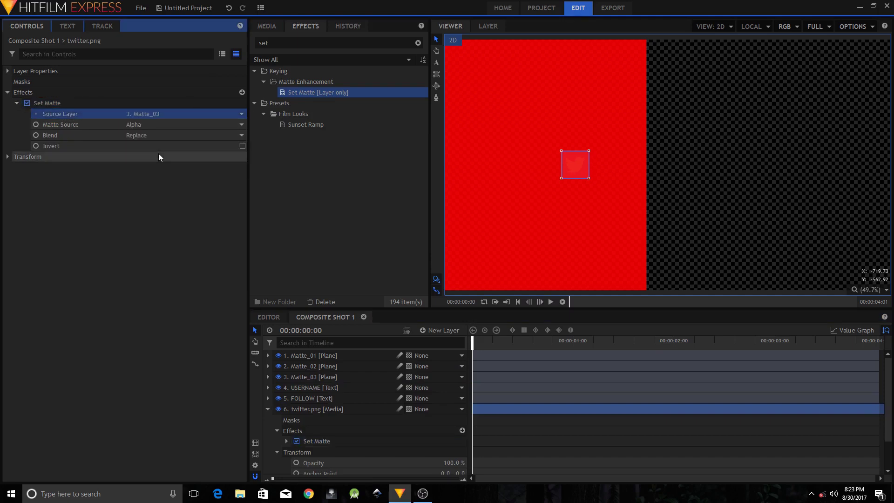
left_click(145, 136)
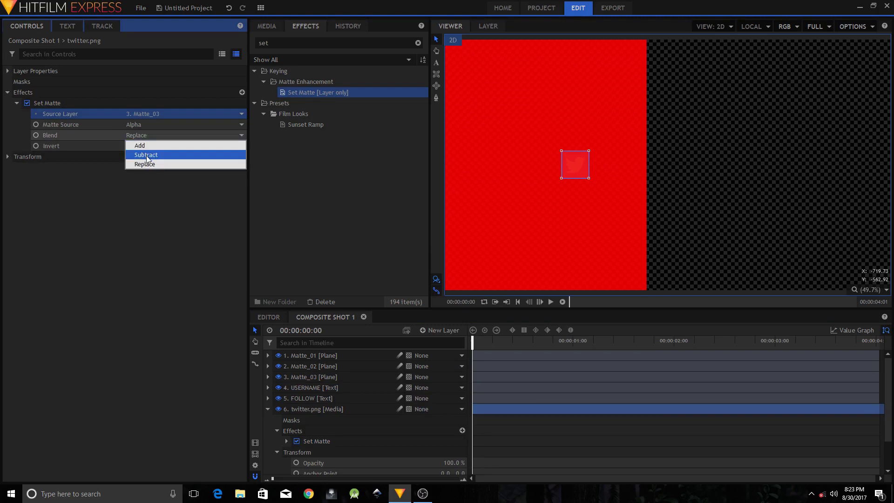
left_click(146, 155)
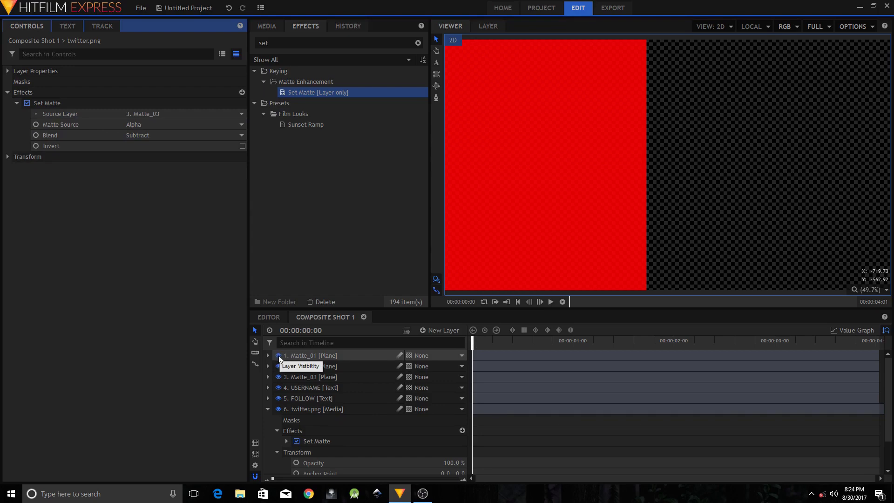
Hide Matte_01, Matte_02 and Matte_03, then play and frame-step around frame 24 to check timing.
left_click(278, 355)
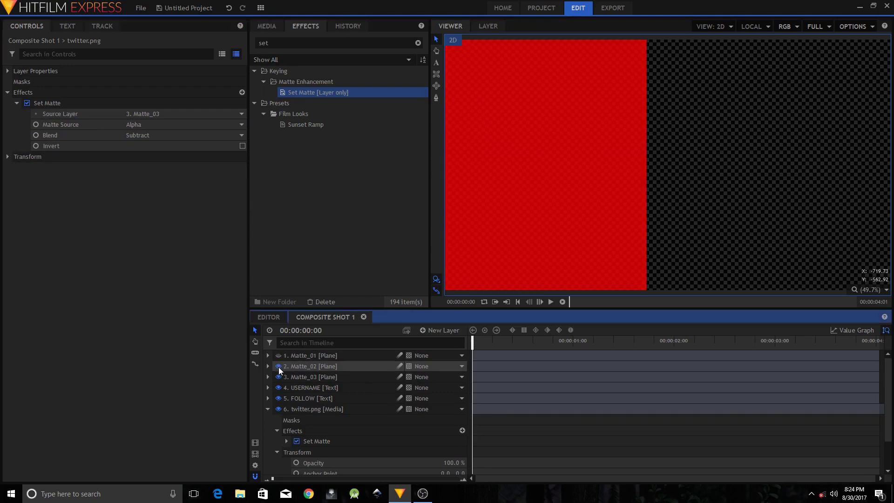
left_click(278, 366)
left_click(278, 376)
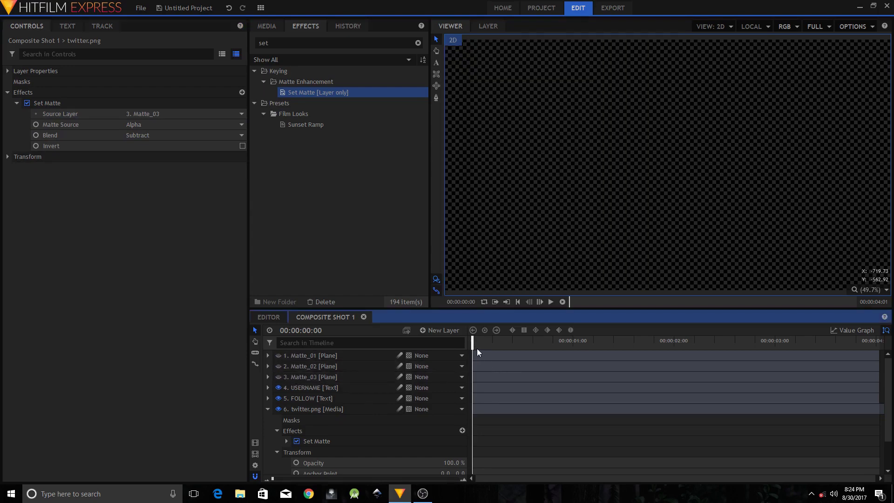
left_click(551, 301)
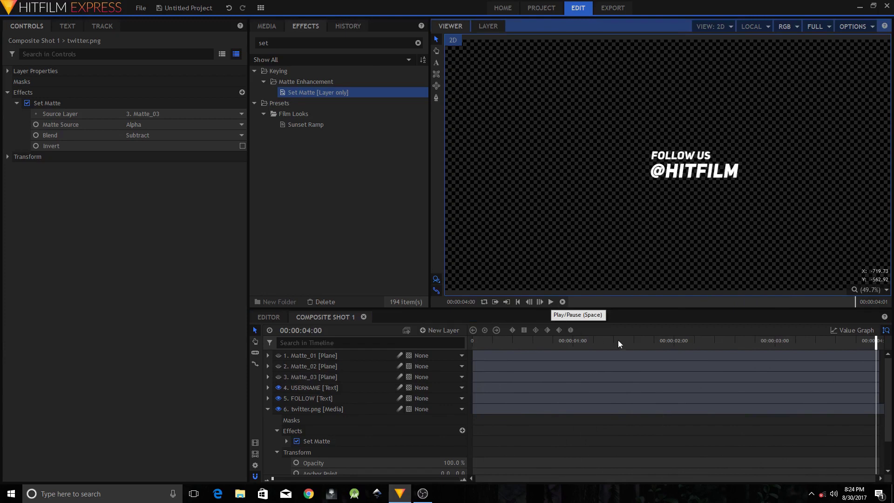
left_click(635, 302)
mouse_move(641, 304)
left_mouse_down()
mouse_move(663, 303)
mouse_move(626, 301)
left_mouse_up()
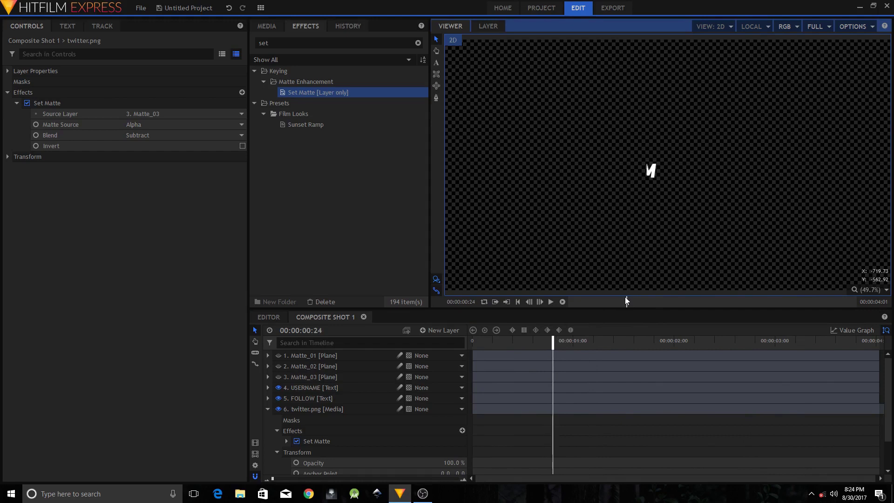
key("Left")
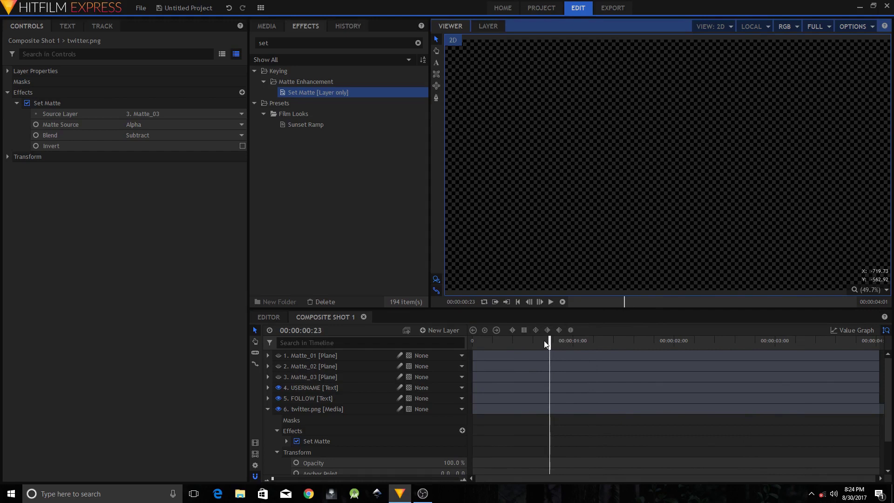
key("Right")
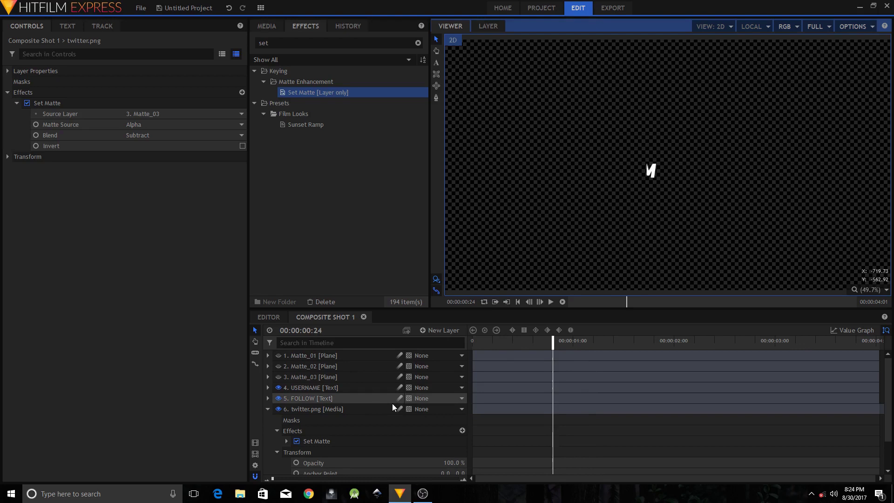
Fit the whole frame in the viewer and replay the animation from the start.
left_click(268, 409)
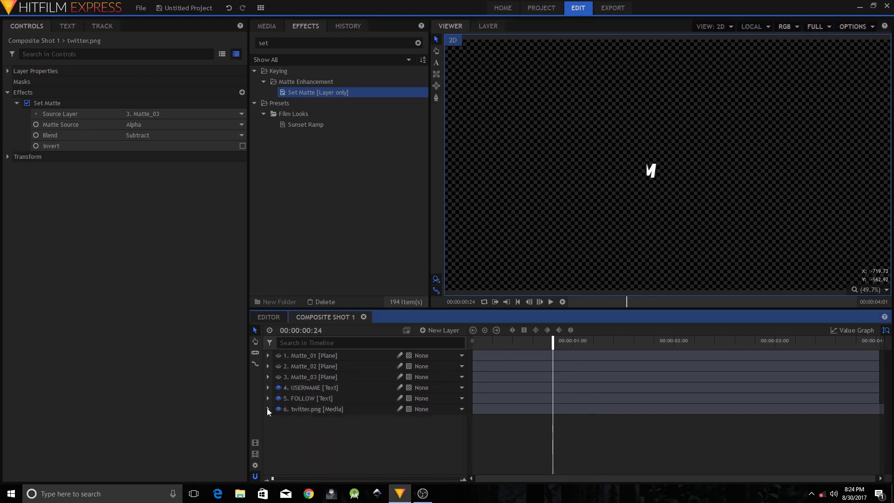
left_click(309, 377)
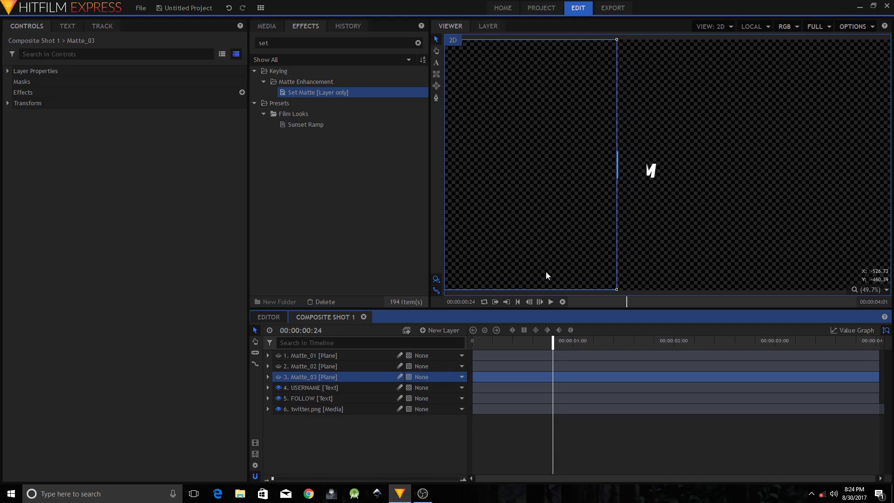
scroll(619, 166, "up", 5)
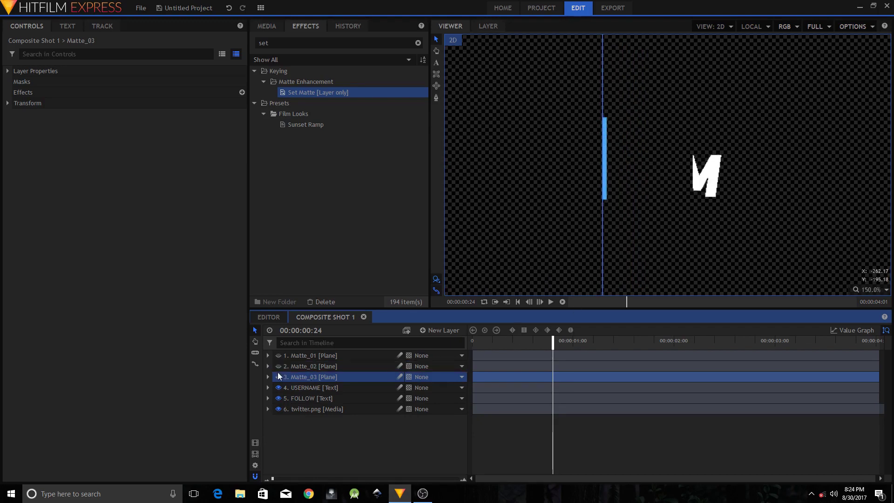
left_click_drag(552, 345, 472, 343)
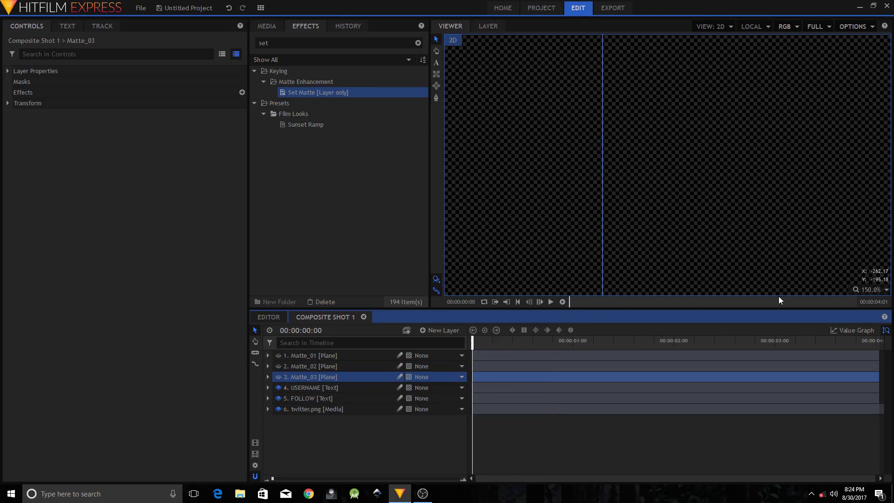
left_click(862, 289)
left_click(861, 396)
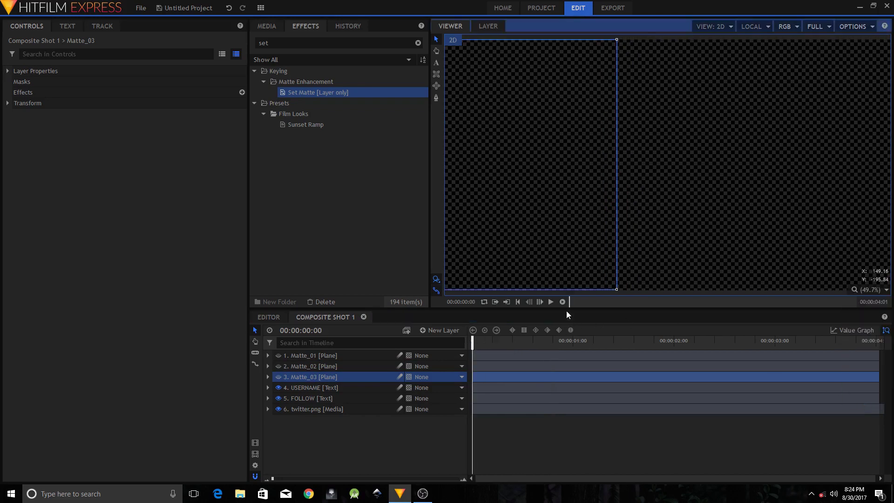
left_click(412, 431)
left_click(551, 302)
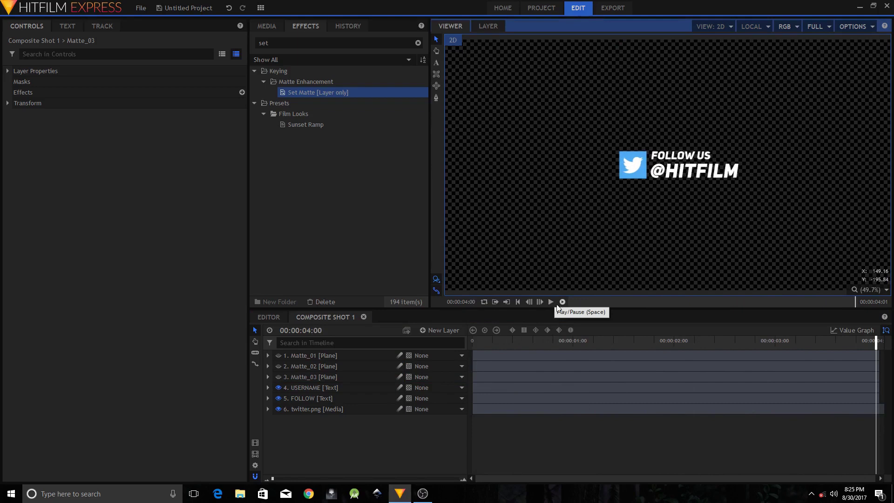
key("Home")
left_click(550, 302)
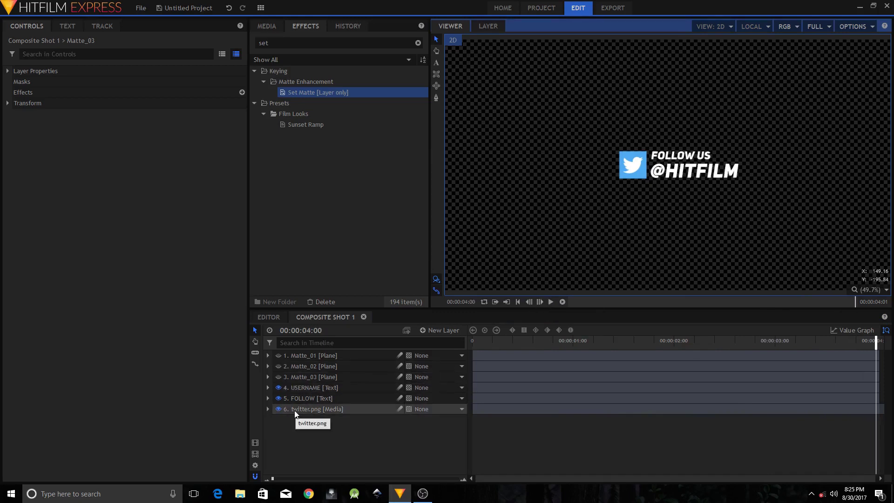
Import facebook.png from the Icons folder and place it on the timeline above twitter.png.
left_click(309, 409)
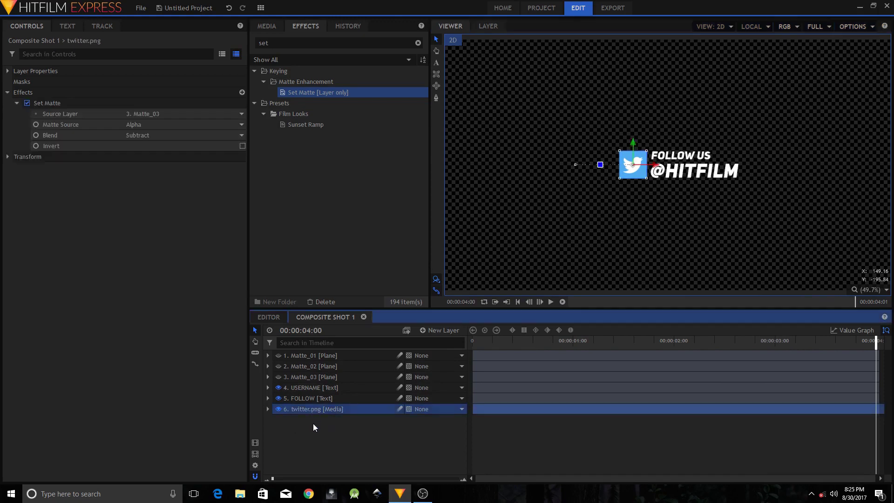
left_click(264, 27)
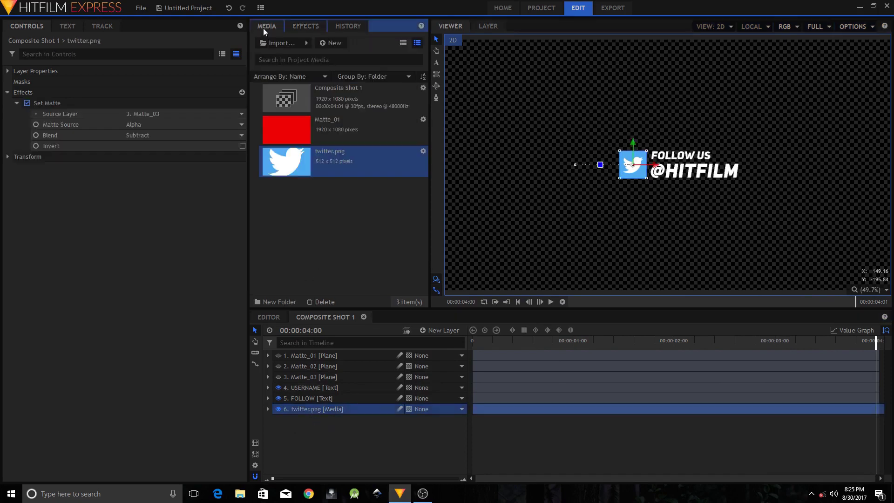
left_click(276, 45)
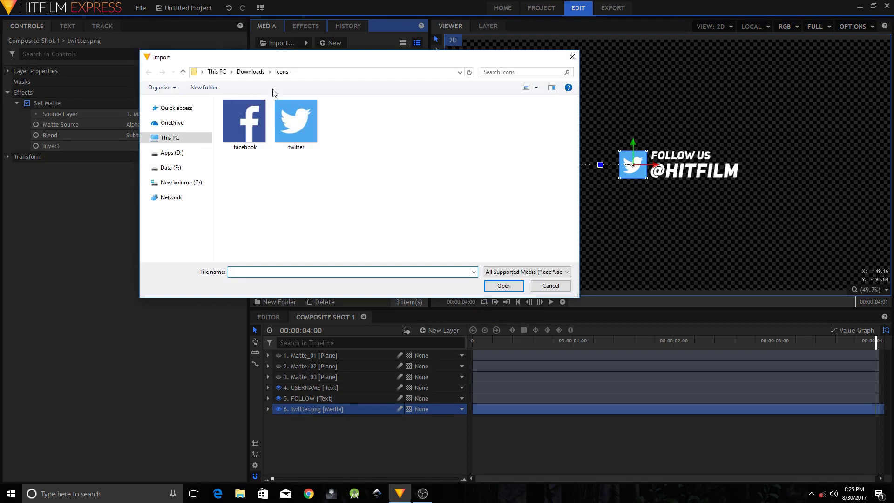
double_click(247, 135)
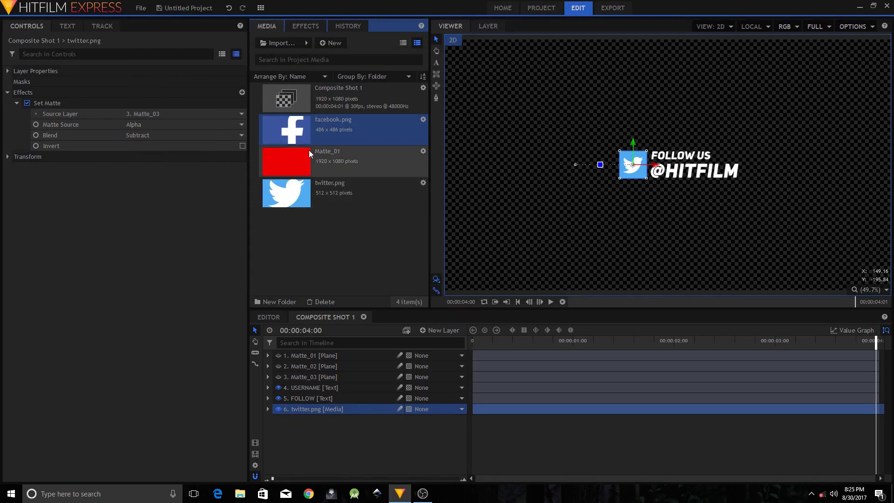
left_click_drag(331, 124, 300, 400)
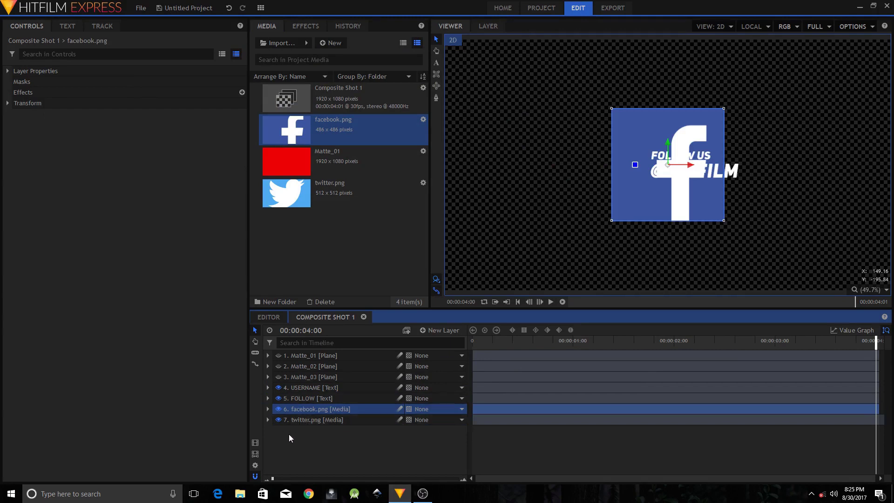
left_click(295, 421)
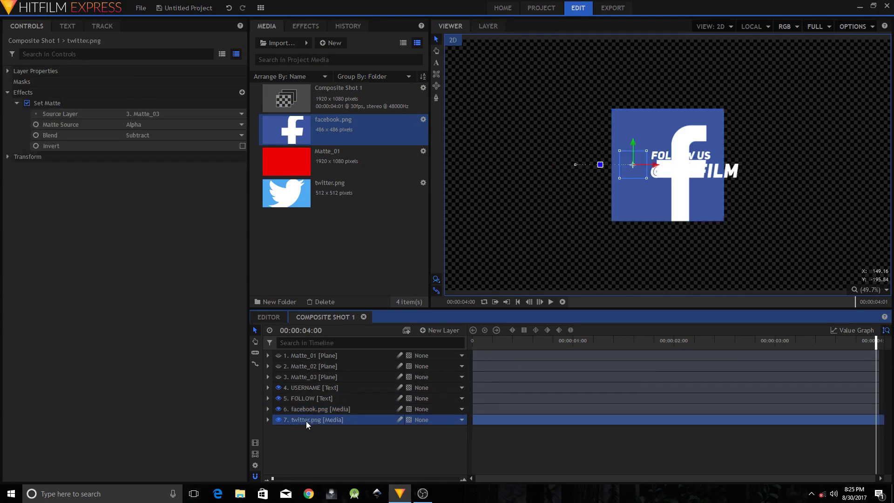
Copy the Set Matte effect from the twitter.png layer.
left_click(299, 410)
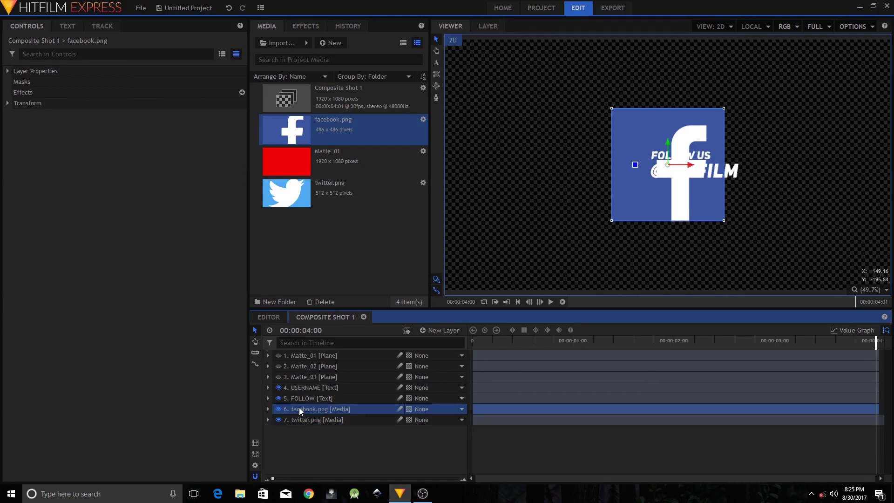
left_click(306, 419)
left_click(268, 419)
left_click(327, 452)
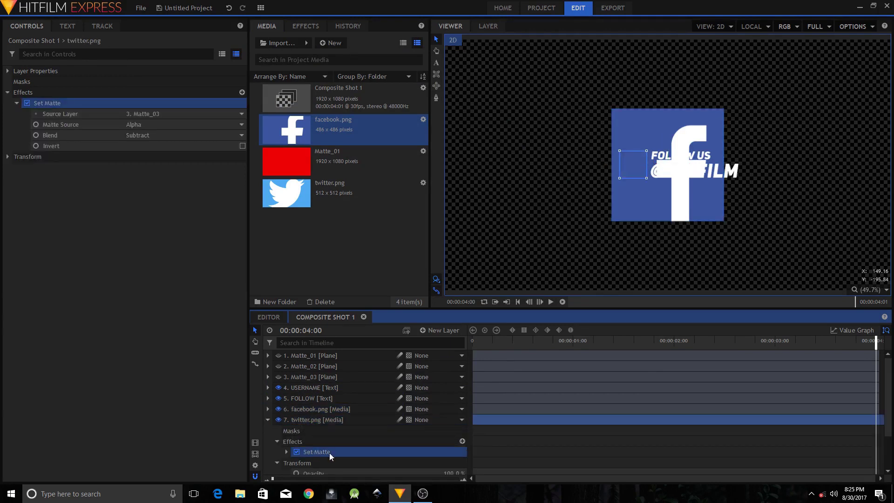
right_click(322, 451)
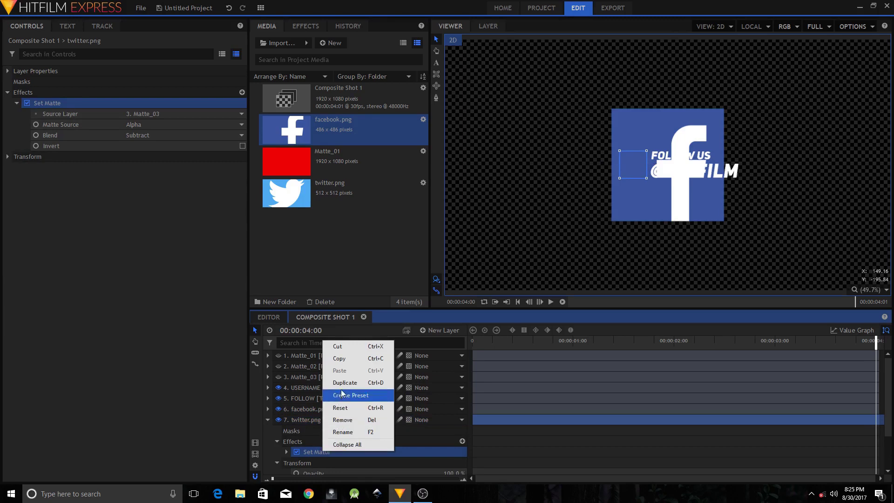
left_click(340, 359)
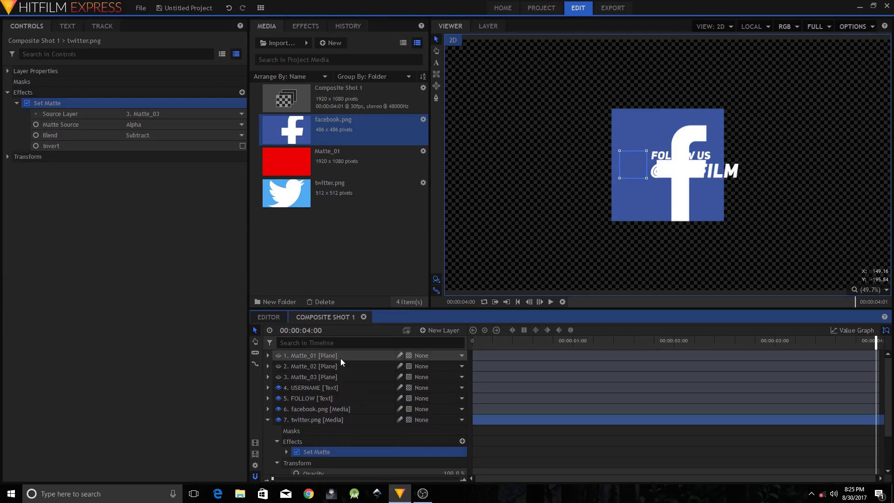
left_click(266, 420)
Paste the Set Matte effect into facebook.png's Effects group.
left_click(267, 408)
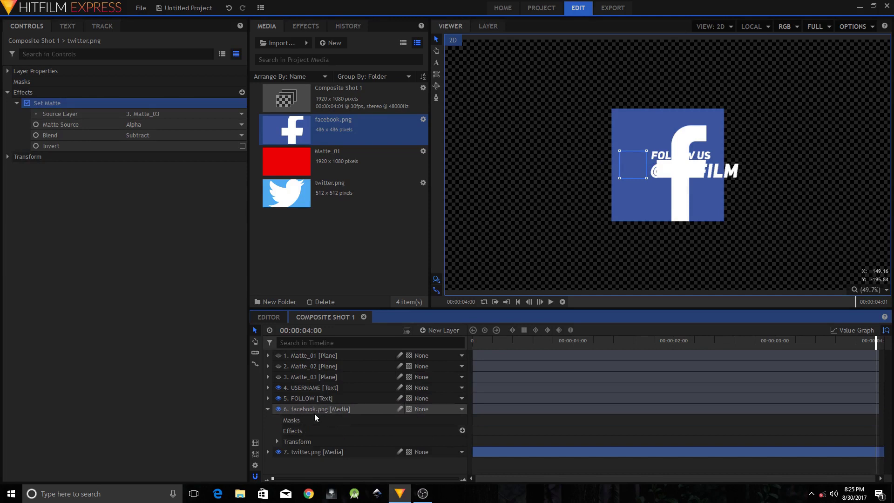
left_click(293, 431)
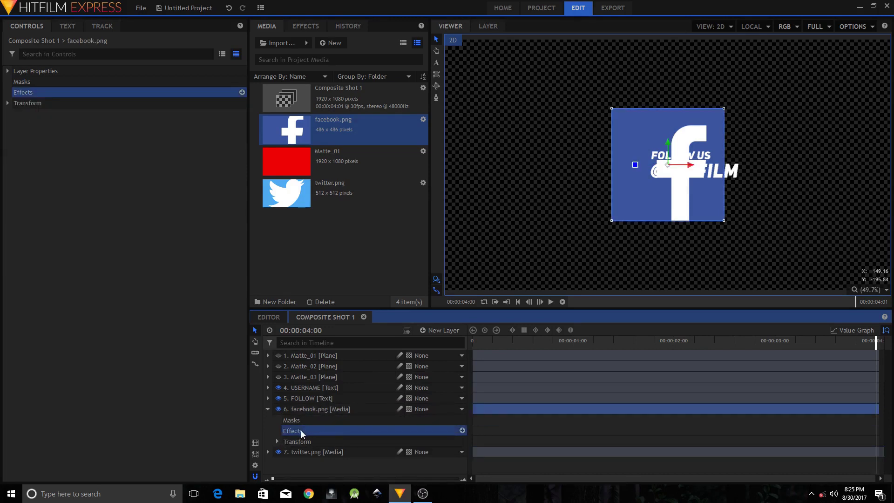
right_click(301, 429)
left_click(317, 434)
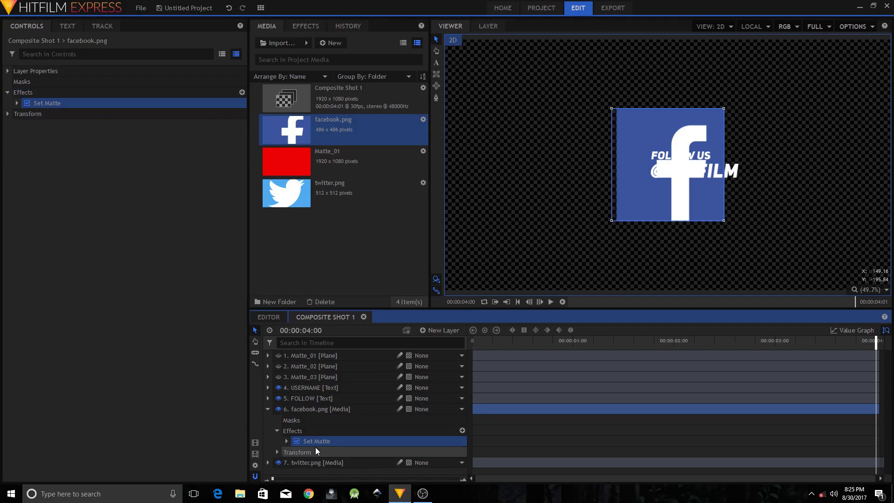
left_click(268, 409)
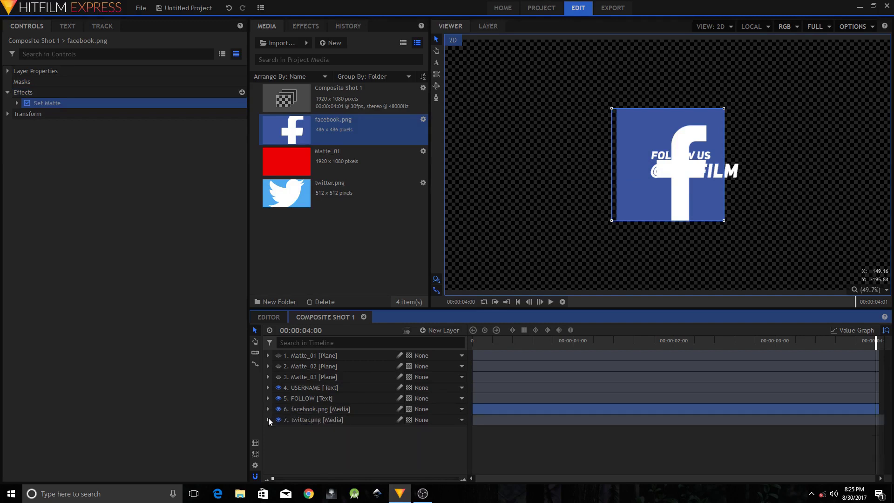
left_click(268, 420)
Copy twitter.png's Position keyframes from the start of its slide-in animation.
scroll(320, 427, "down", 2)
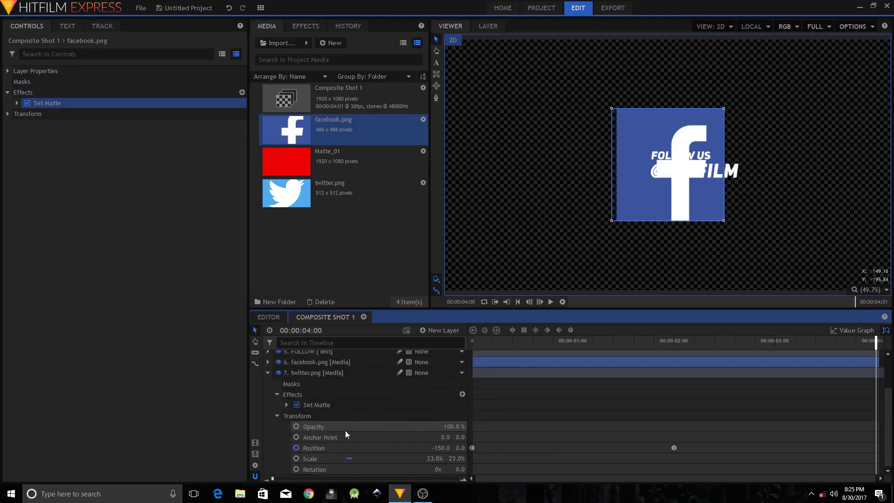
left_click(316, 449)
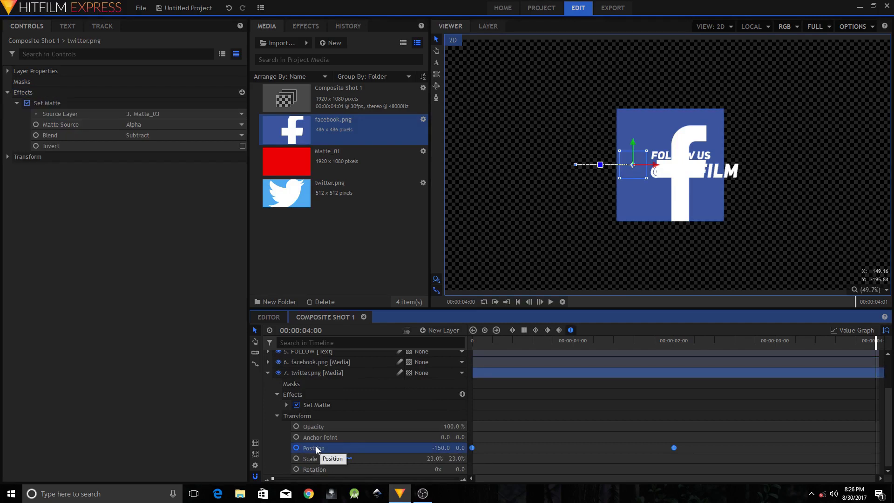
left_click_drag(876, 344, 543, 341)
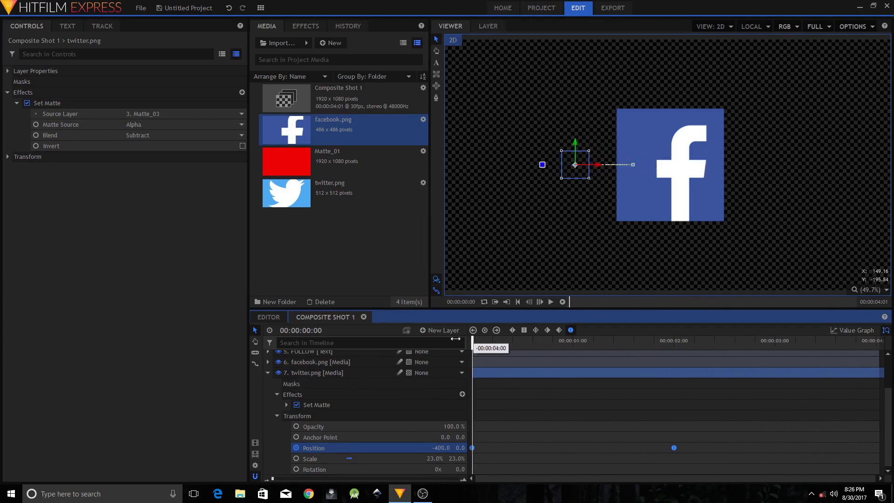
right_click(308, 448)
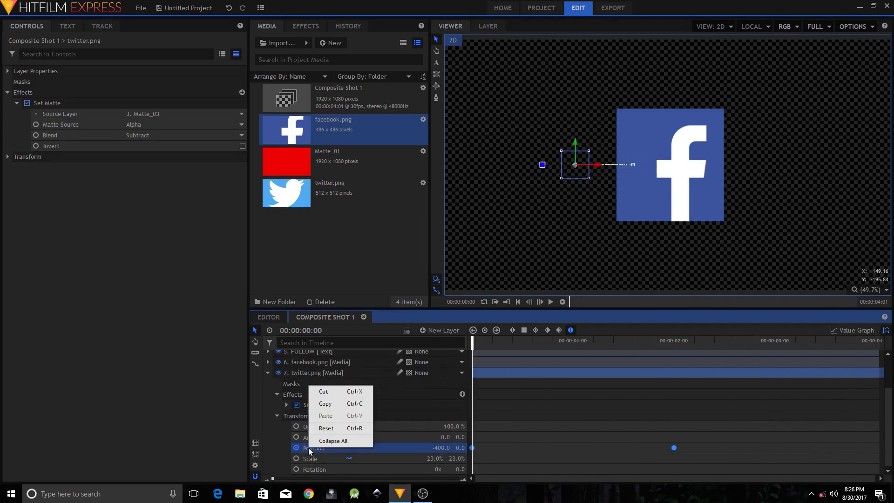
left_click(325, 404)
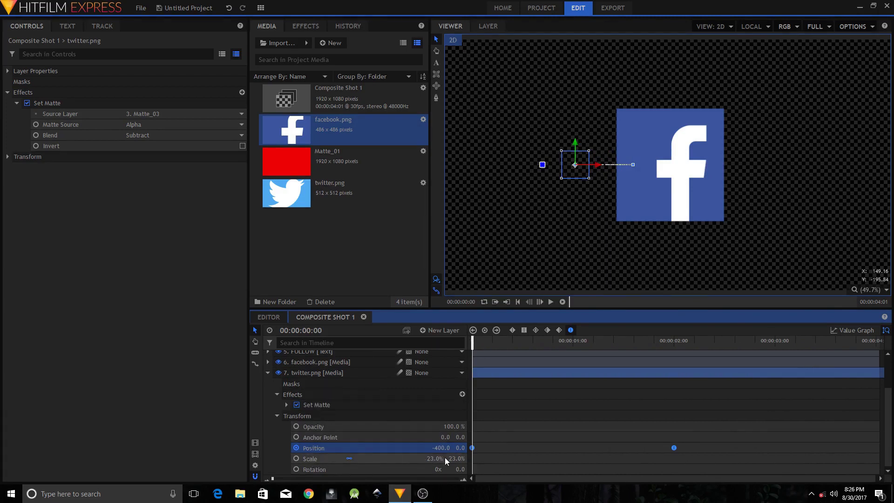
Paste the sliding Position keyframes onto facebook.png's Position property.
left_click(268, 372)
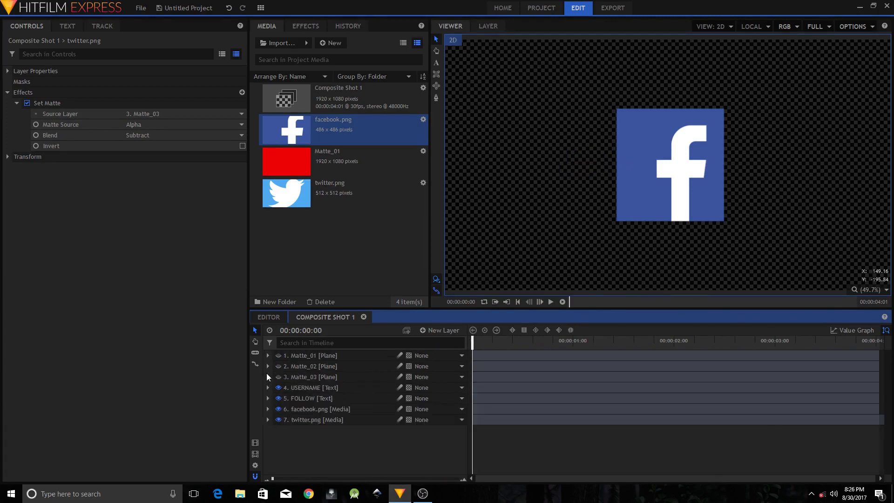
left_click(306, 409)
left_click(268, 408)
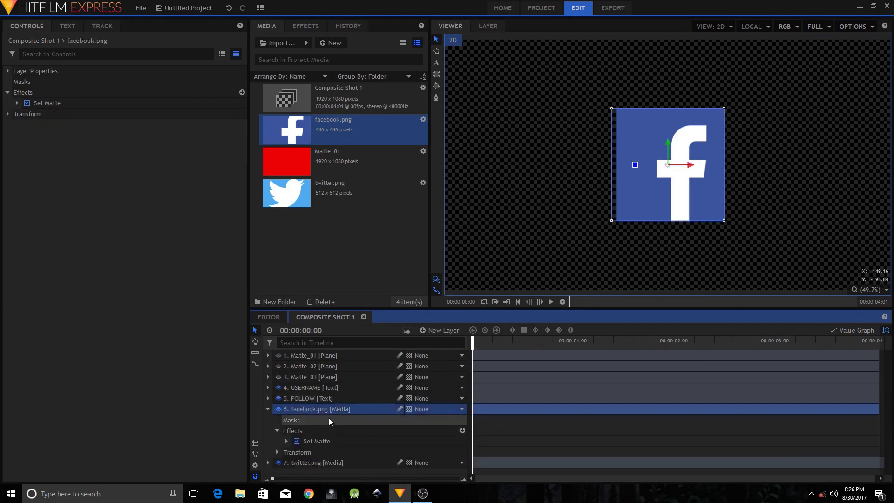
left_click(277, 452)
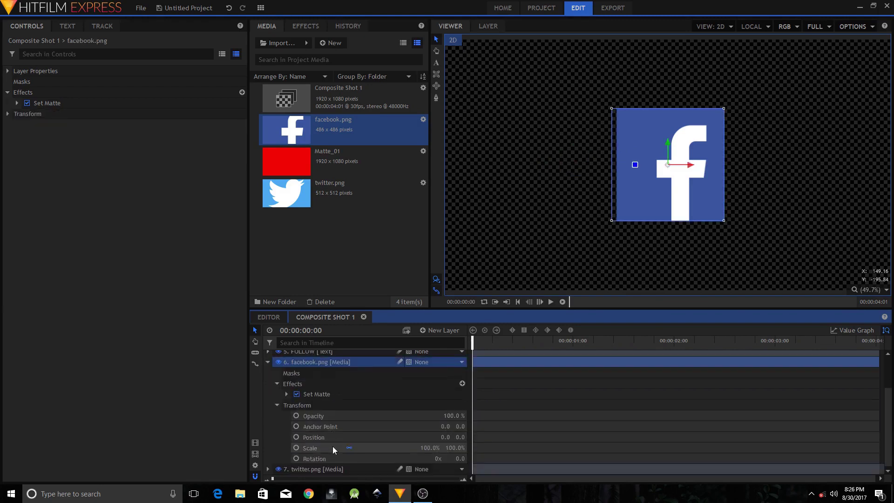
left_click(319, 437)
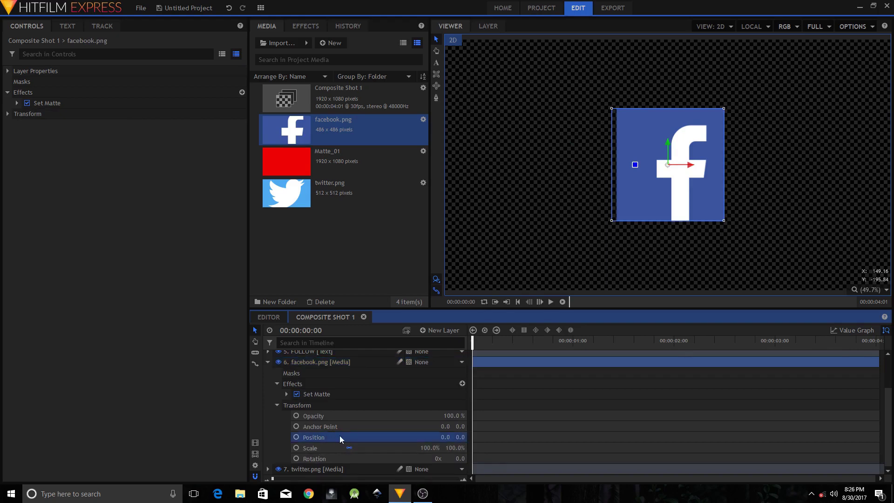
right_click(316, 437)
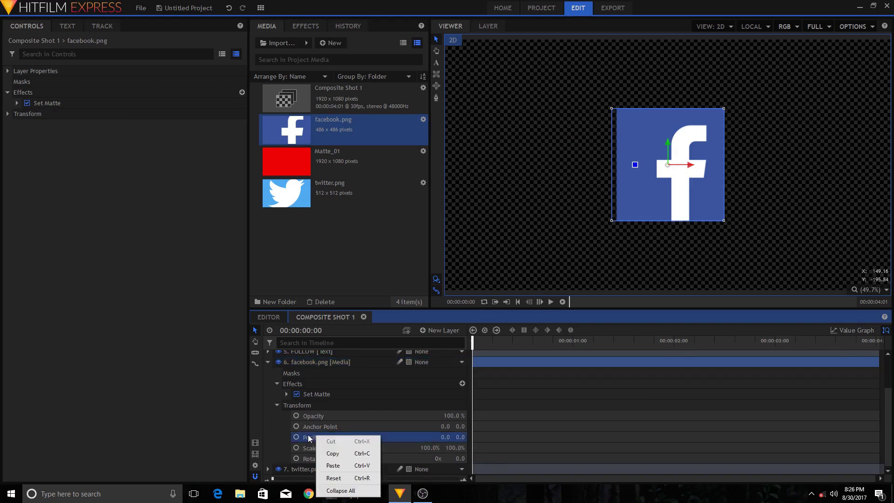
left_click(334, 466)
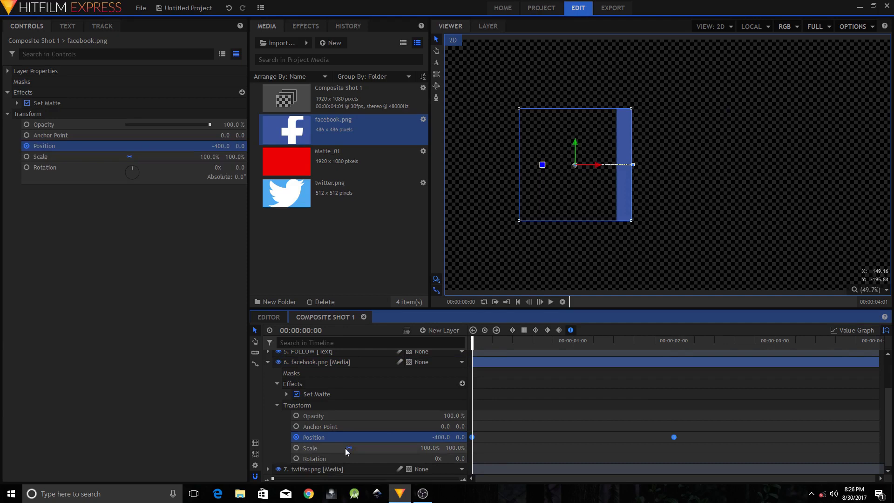
left_click(426, 448)
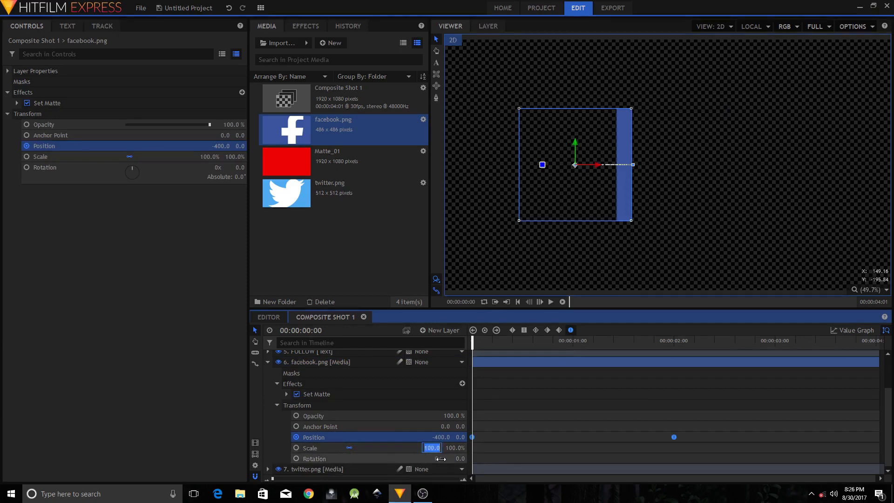
type("23")
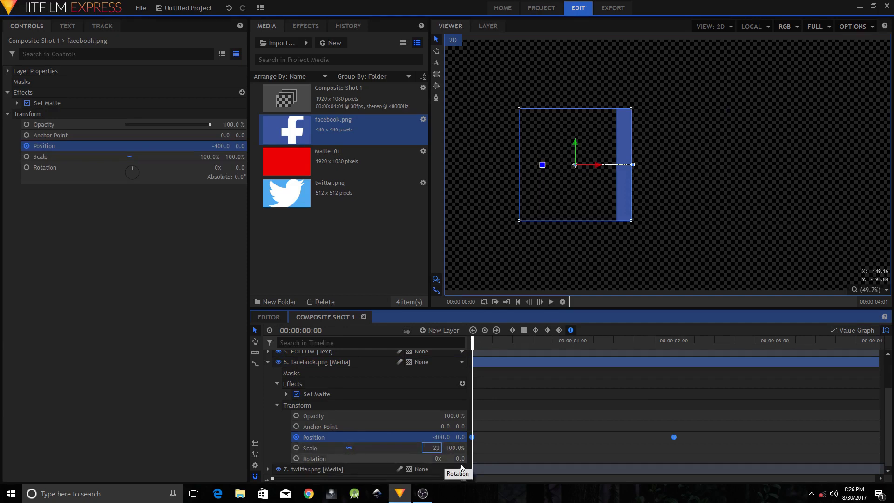
key("Return")
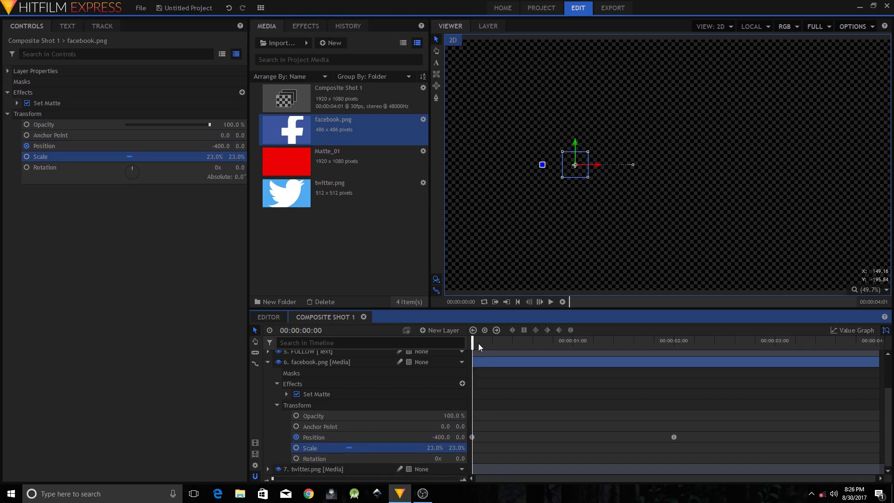
left_click_drag(473, 342, 532, 342)
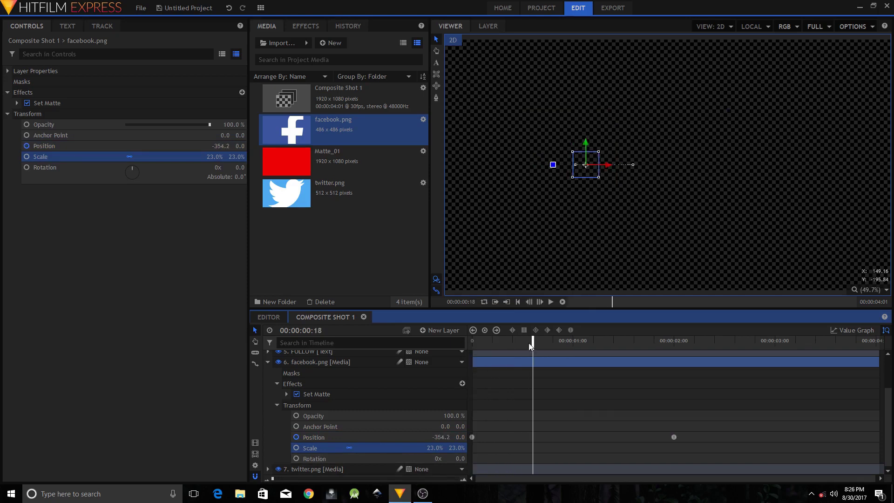
left_click(267, 361)
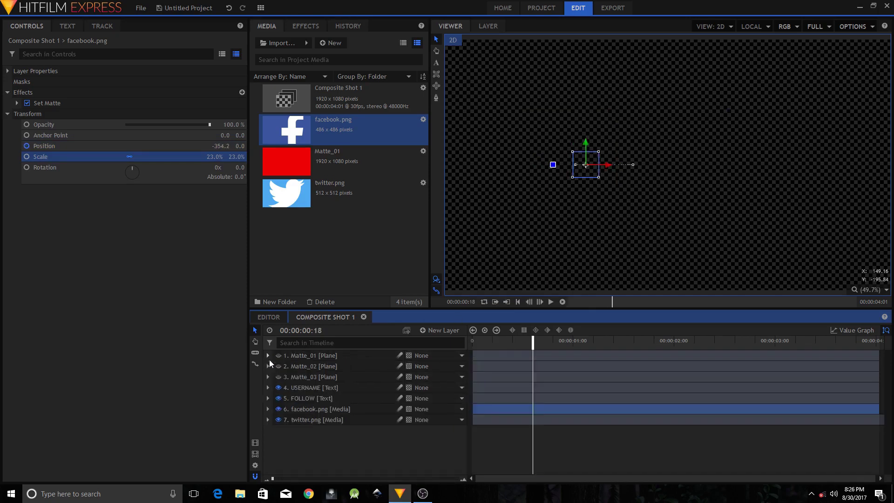
left_click(318, 442)
left_click_drag(540, 349, 653, 347)
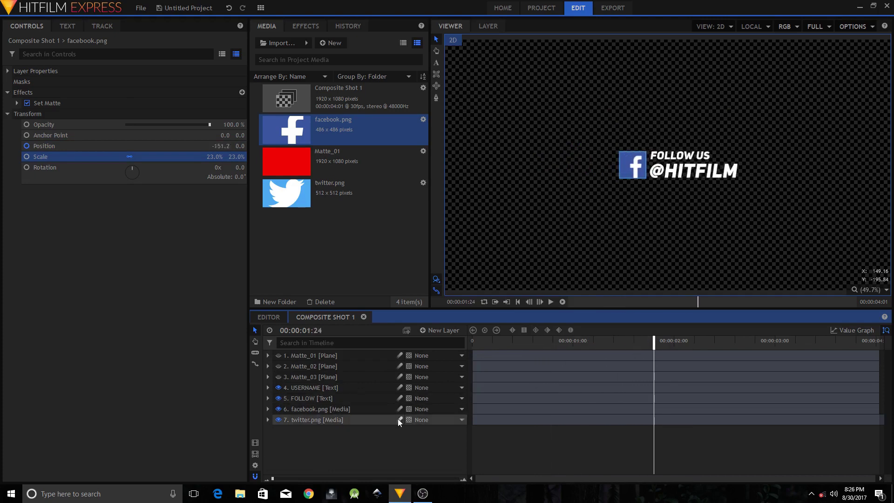
Preview with the twitter layer hidden, then delete the facebook.png layer.
left_click(279, 420)
left_click_drag(654, 347, 427, 347)
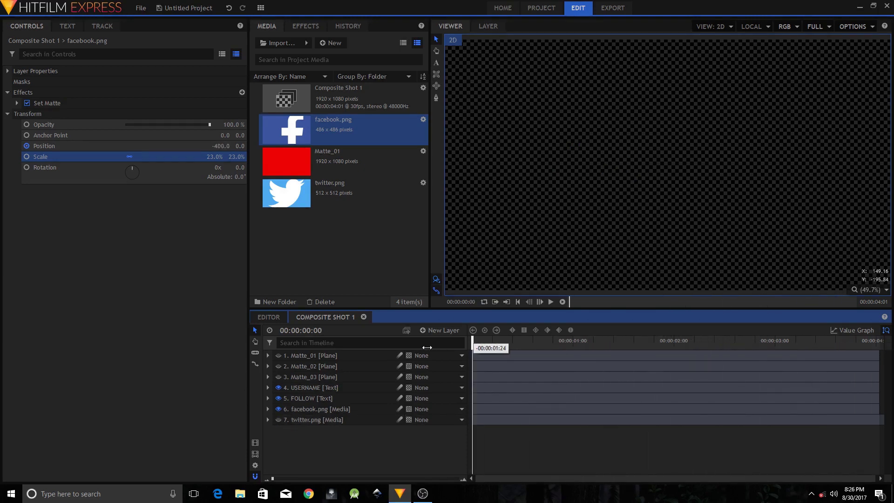
left_click(278, 419)
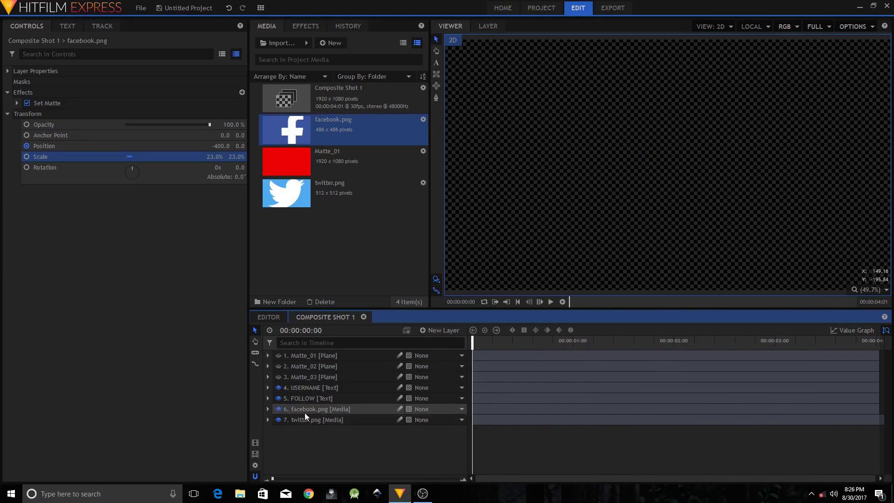
left_click(306, 409)
key("Delete")
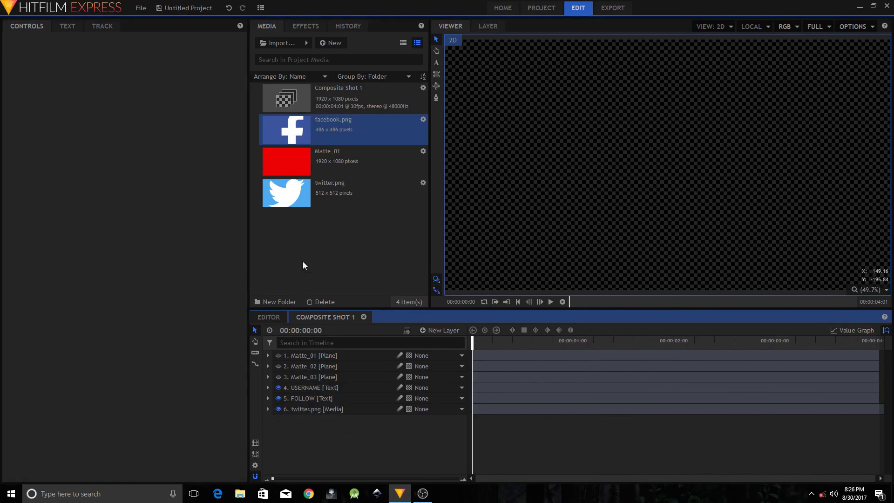
Make twitter.png a composite shot named facebook, add facebook.png, and hide twitter.png.
left_click(313, 409)
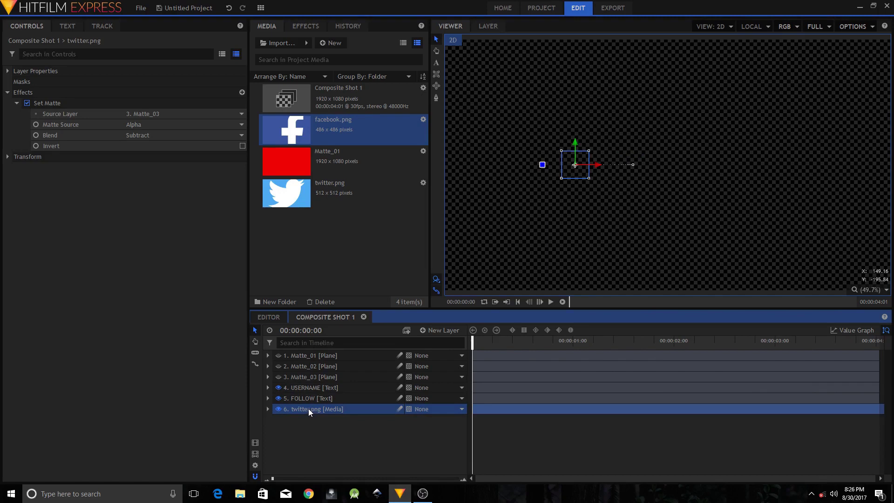
right_click(309, 408)
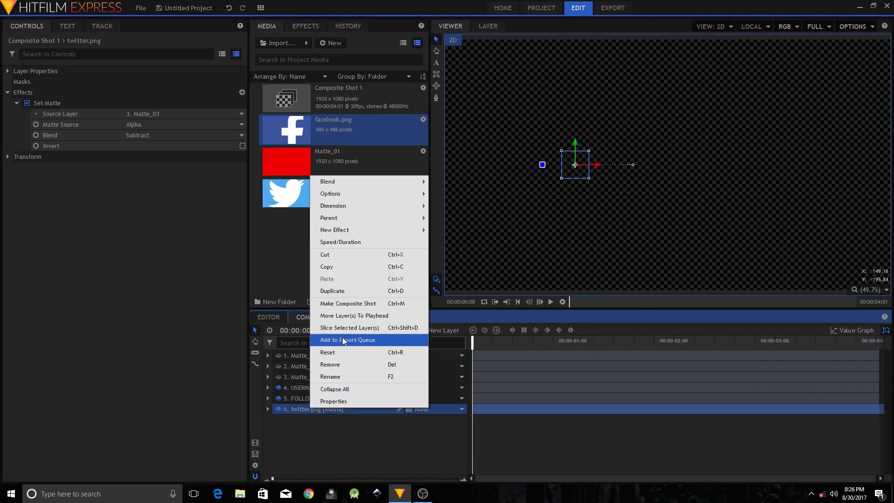
left_click(348, 304)
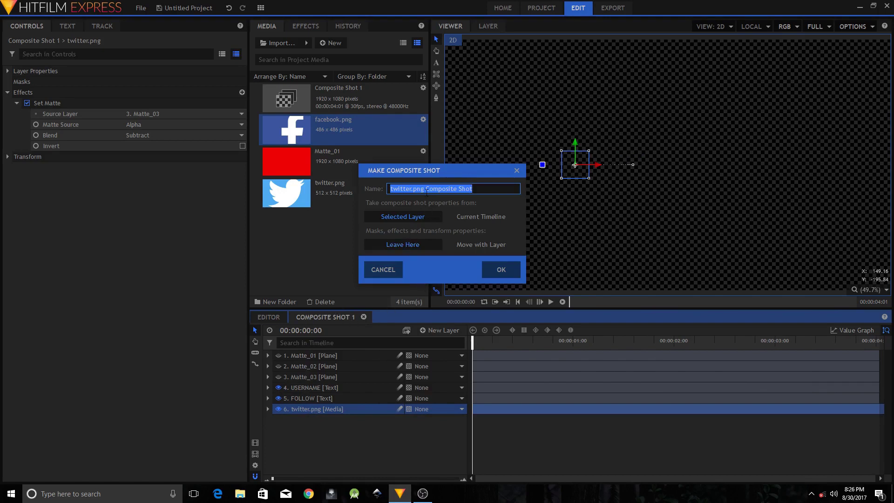
type("facebook")
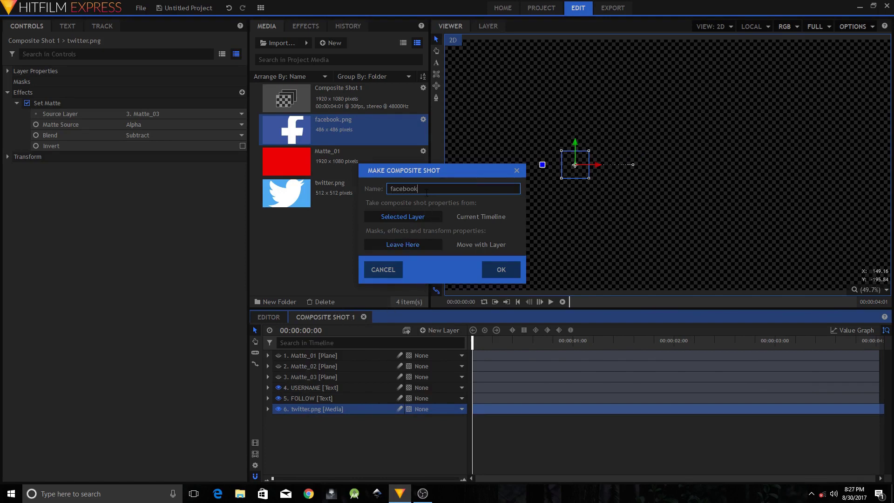
key("Return")
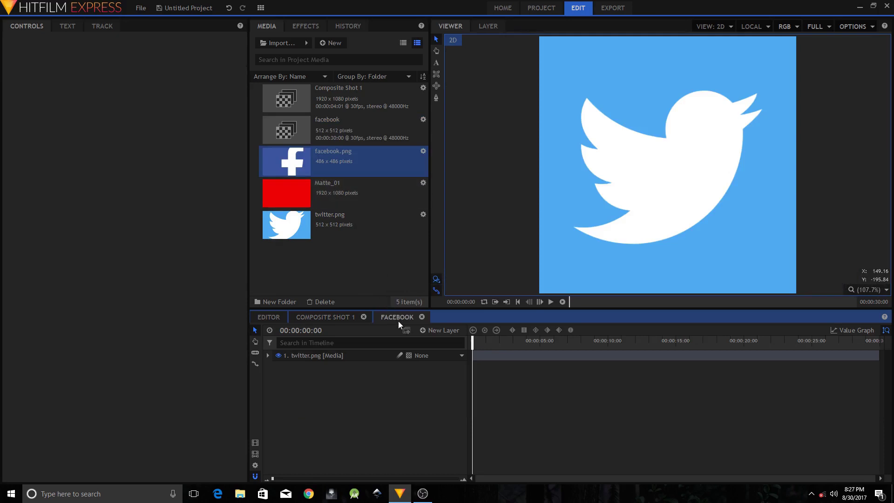
left_click_drag(321, 159, 309, 354)
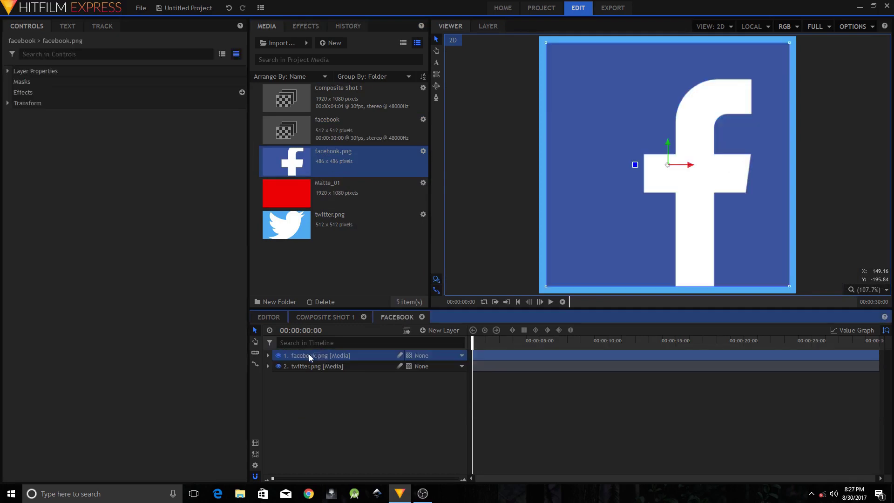
left_click(279, 367)
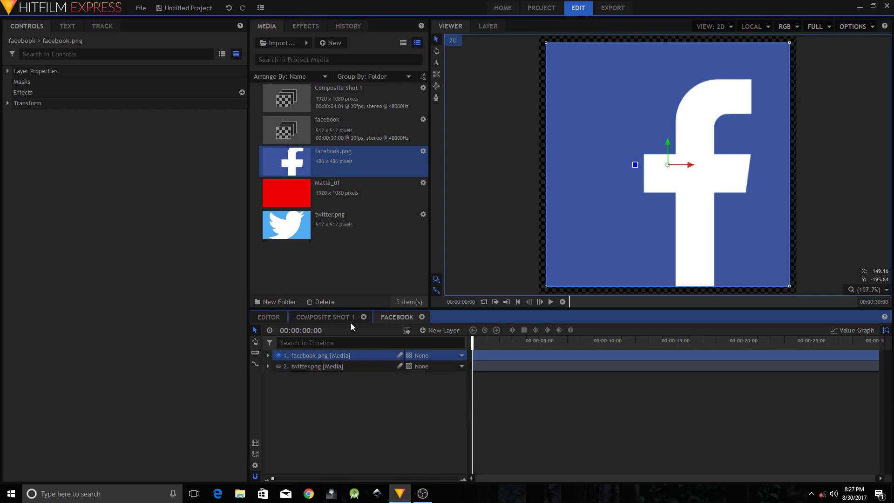
left_click(323, 316)
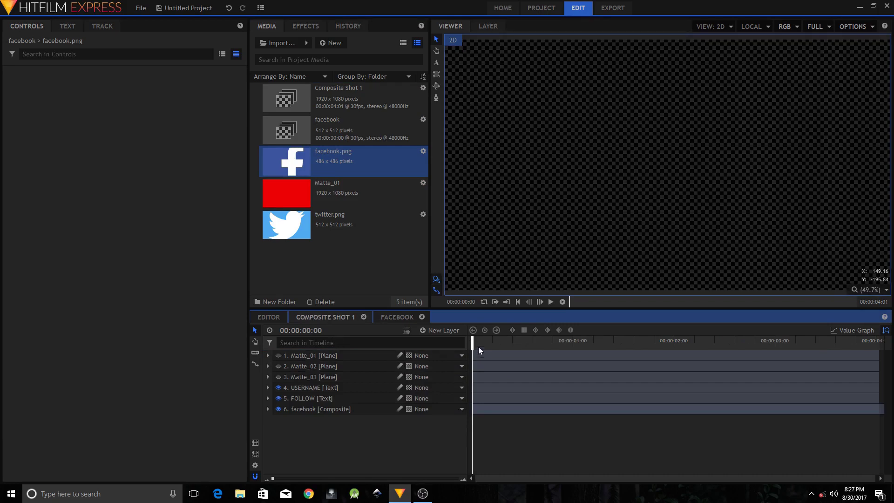
left_click_drag(471, 342, 399, 343)
left_click(262, 318)
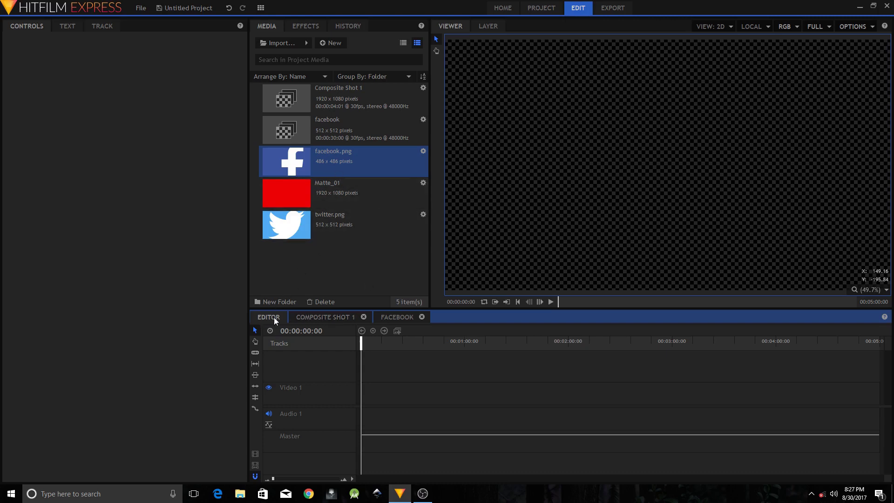
left_click_drag(336, 97, 365, 395)
Zoom the editor timeline in on the clip and return to Composite Shot 1's layers.
left_click(375, 345)
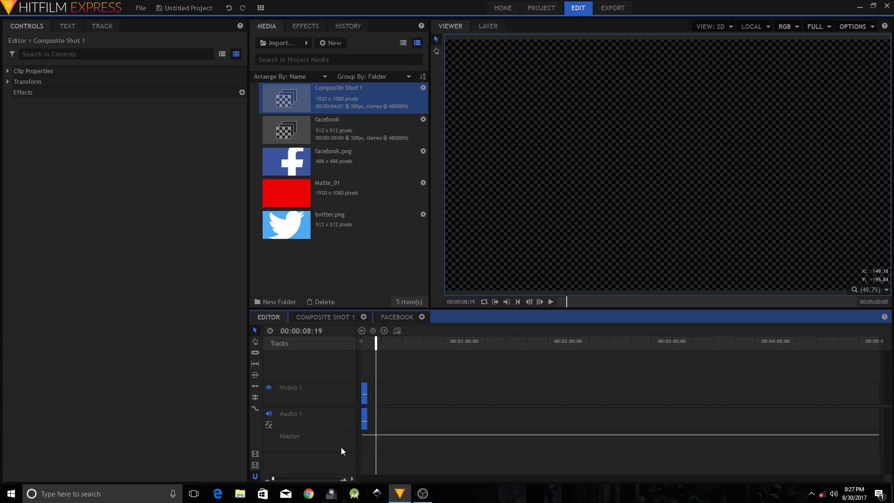
left_click(344, 480)
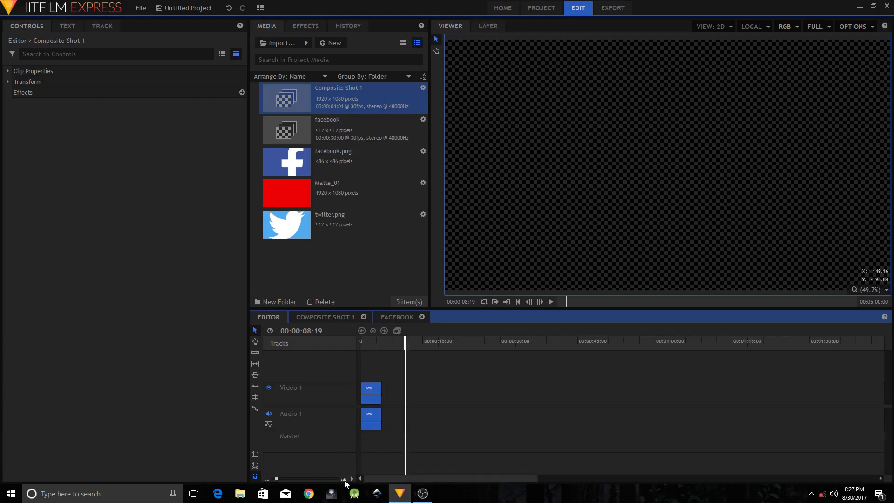
left_click(344, 480)
left_click(370, 342)
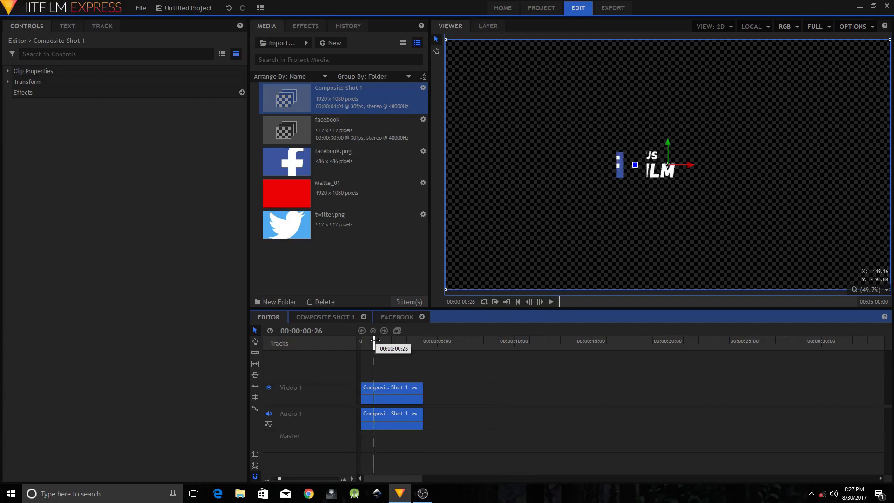
left_click(326, 317)
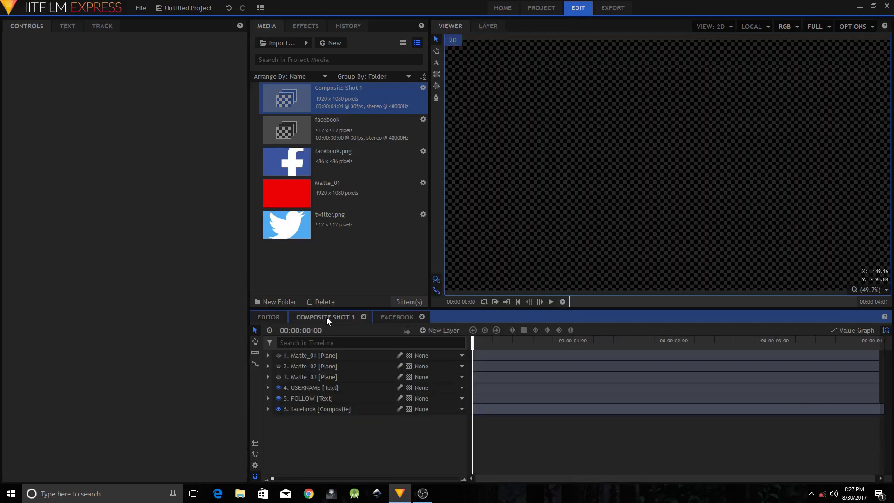
Add a dark grey (#353535) plane, New Plane 2, as the bottom layer of Composite Shot 1.
left_click(446, 330)
left_click(431, 343)
left_click(428, 253)
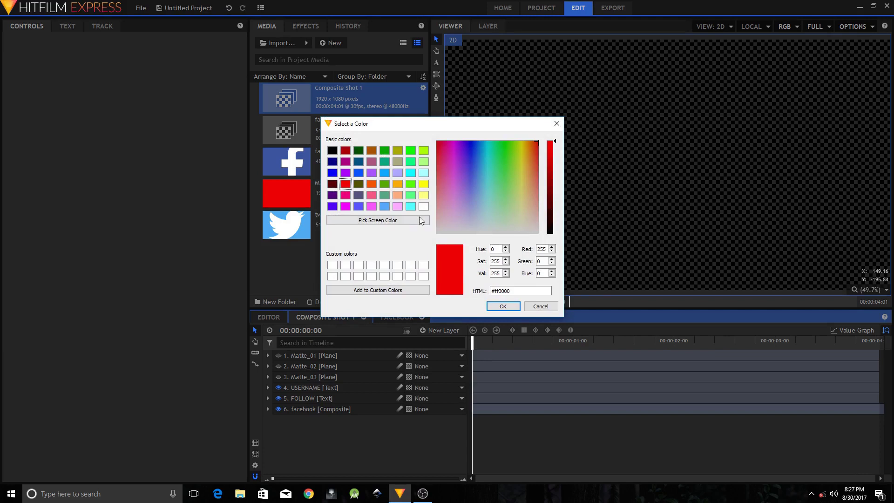
left_click(332, 150)
left_click_drag(555, 224, 553, 218)
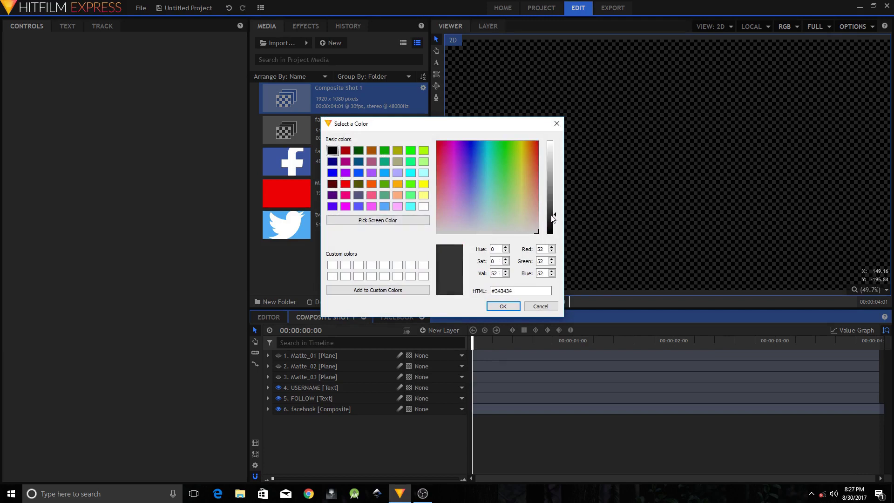
left_click(503, 306)
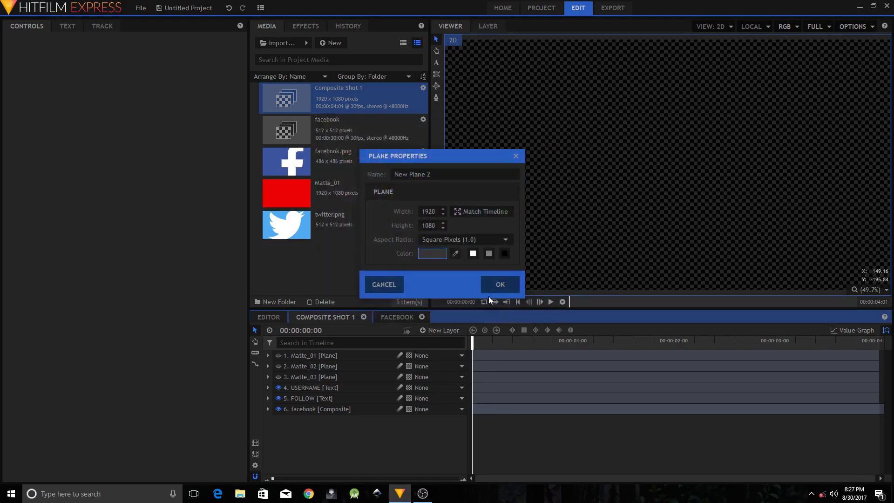
left_click(509, 283)
left_click_drag(316, 352, 305, 422)
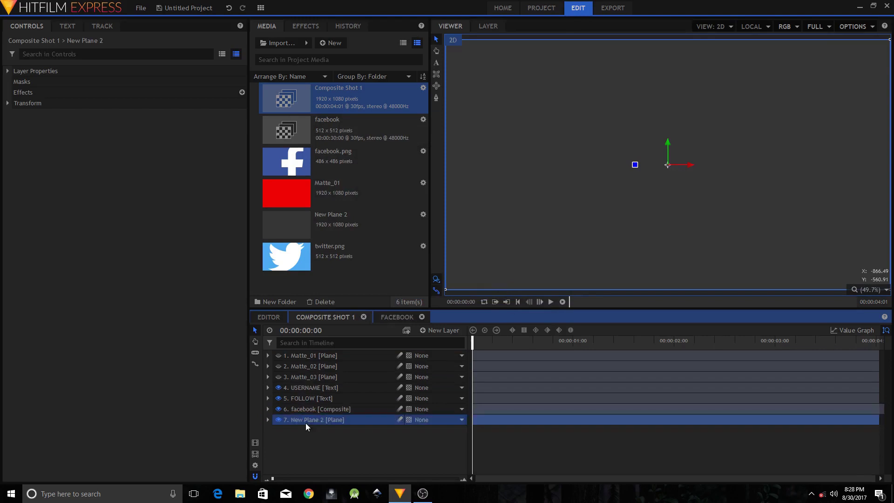
left_click(267, 317)
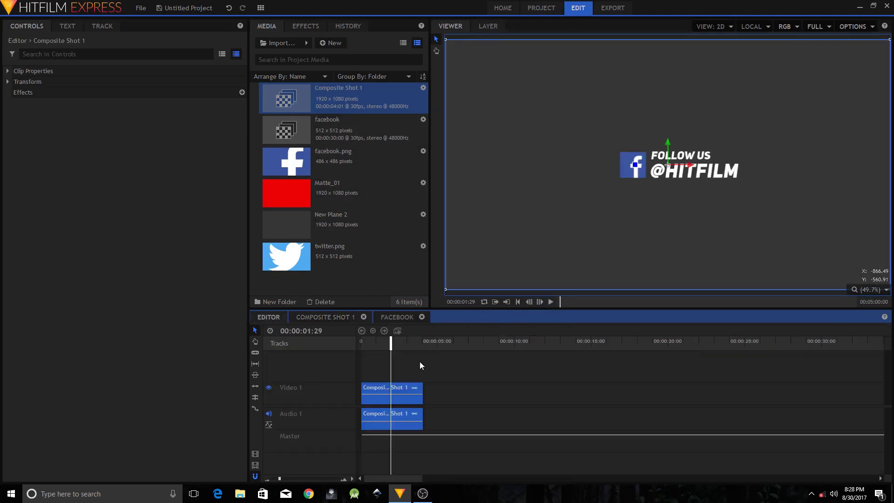
Preview the animation with its new background and copy the Composite Shot 1 clip.
scroll(687, 233, "down", 1)
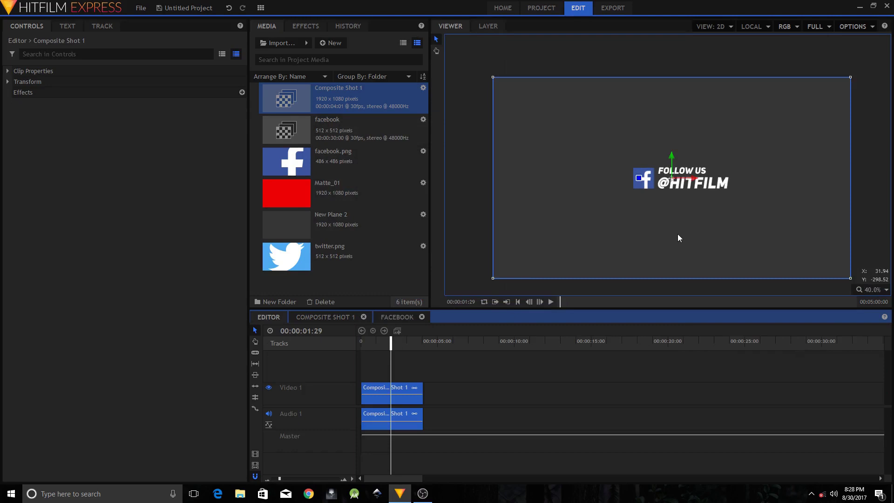
left_click_drag(392, 343, 363, 348)
right_click(381, 390)
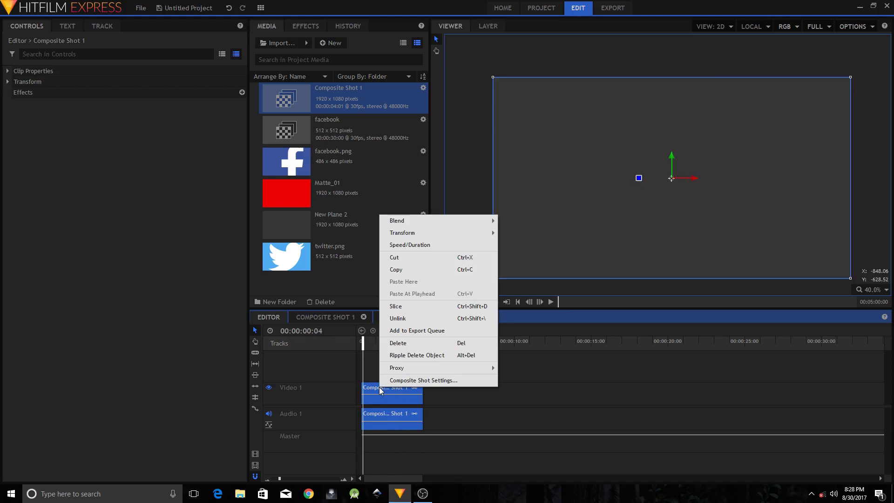
left_click(411, 270)
Paste the copied clip on the track after the first clip.
left_click(438, 393)
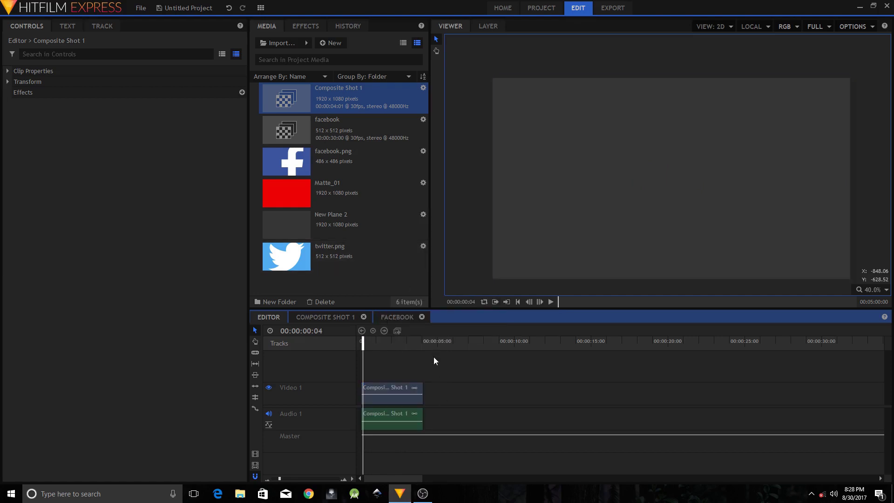
left_click(434, 357)
right_click(435, 394)
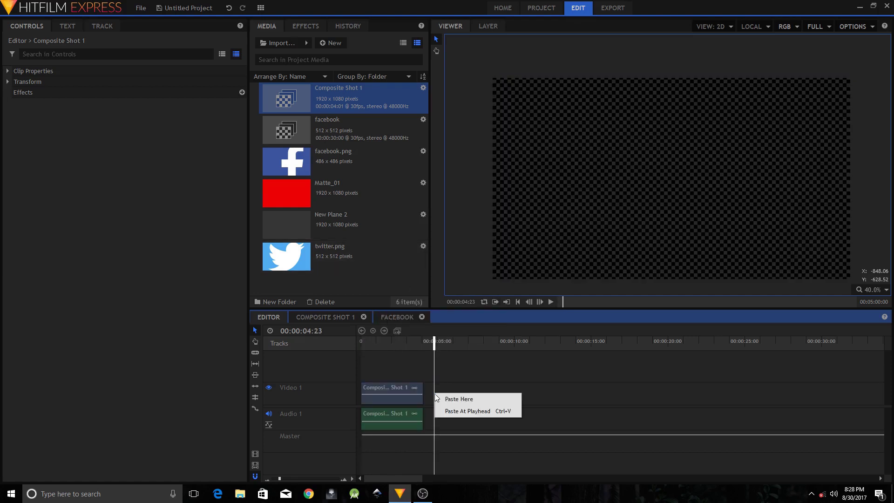
left_click(458, 399)
Slide the pasted clip left so it butts against the first clip.
left_click(531, 356)
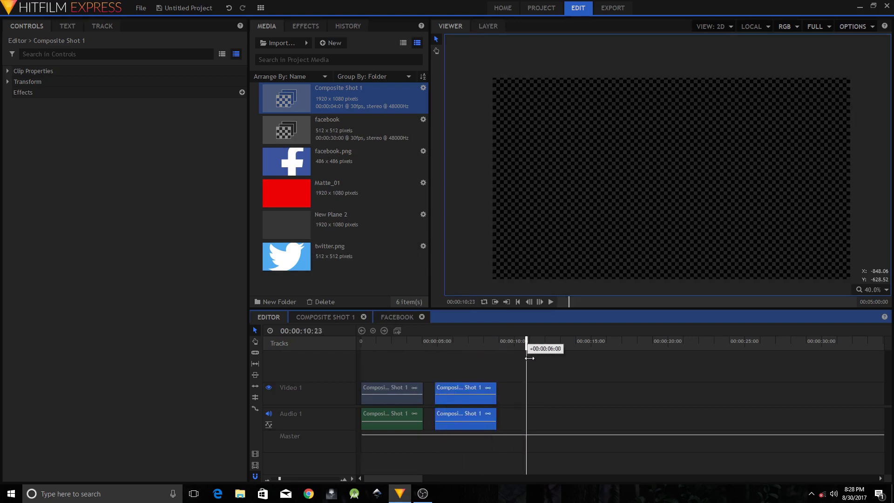
left_click(452, 389)
left_click_drag(452, 393, 433, 393)
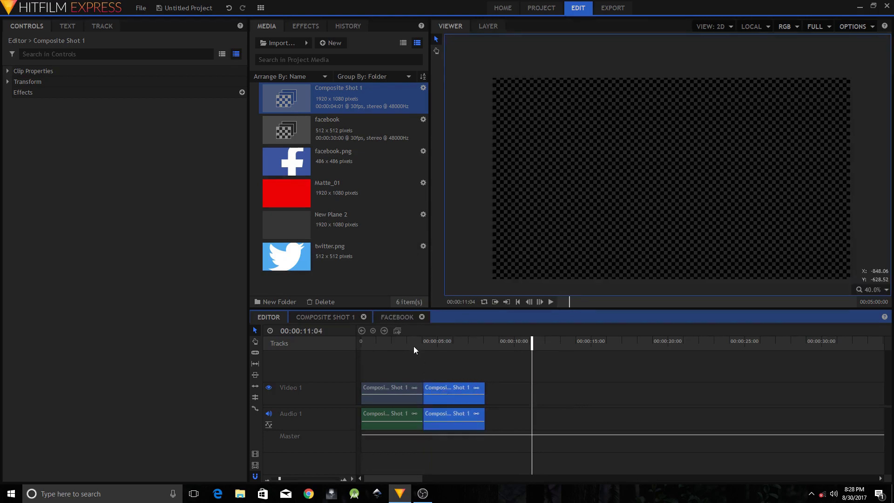
left_click_drag(409, 343, 426, 365)
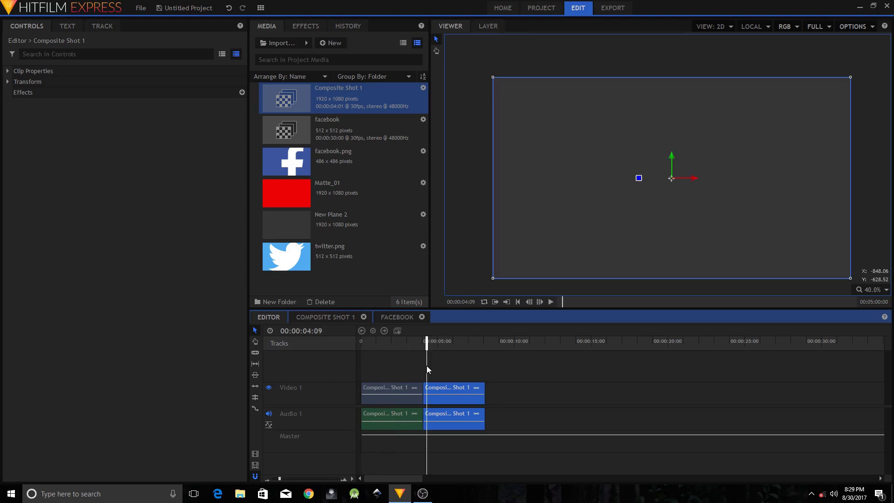
Search effects for 'rev' and apply Time Reverse to the second Composite Shot 1 clip.
left_click(312, 28)
left_click(295, 43)
double_click(295, 43)
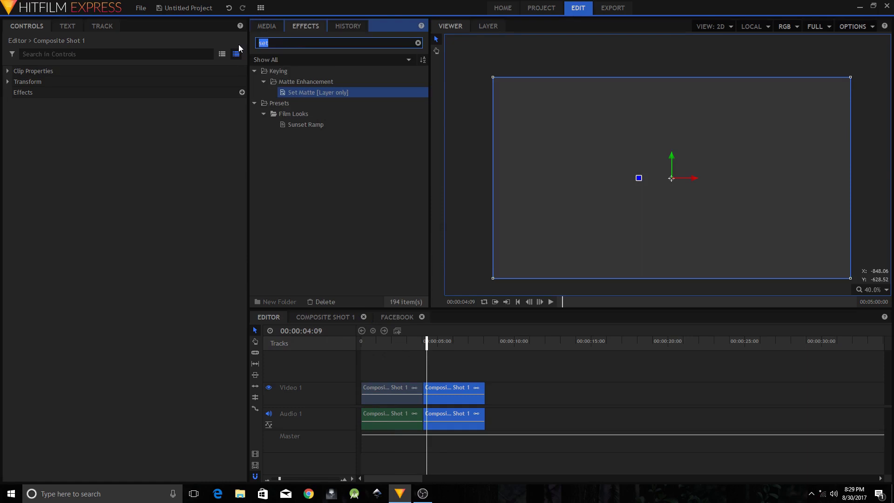
type("rev")
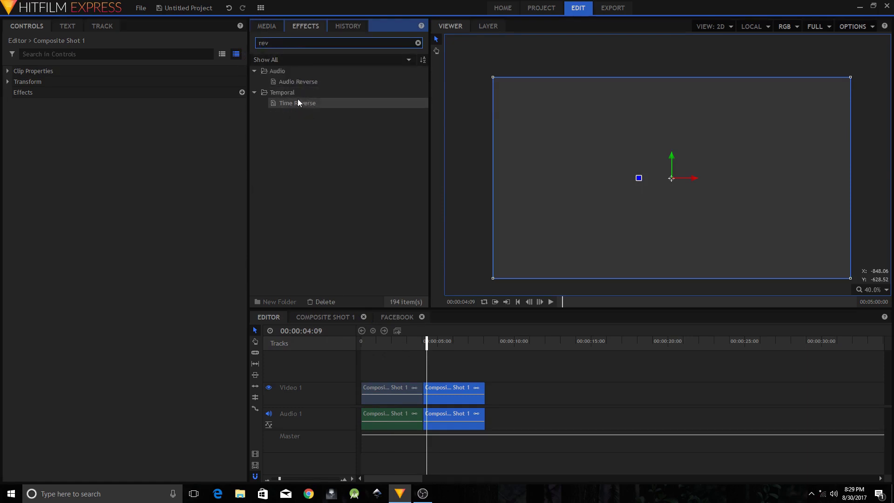
left_click(302, 103)
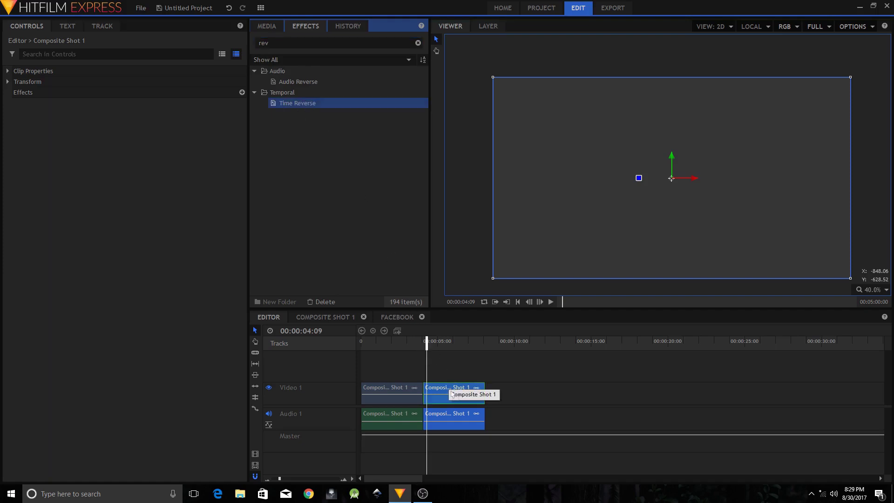
left_click_drag(452, 393, 450, 389)
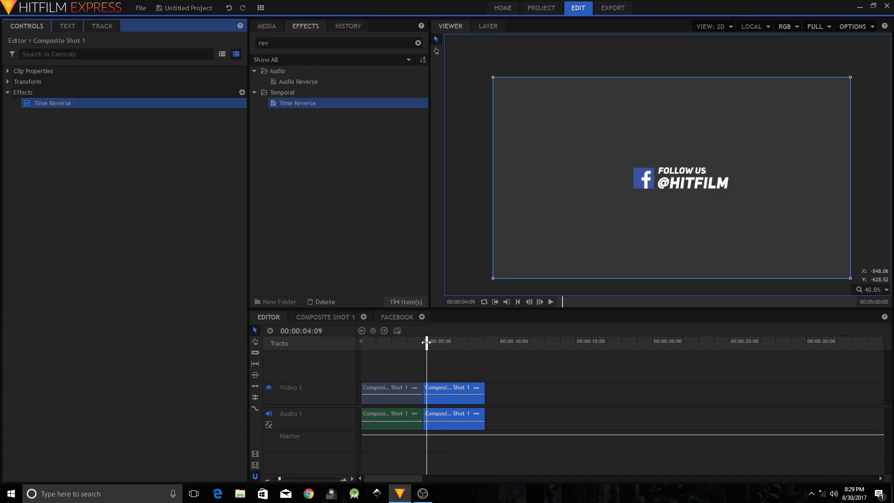
Play and scrub the sequence to check the graphic animates in and back out.
left_click_drag(426, 342, 361, 343)
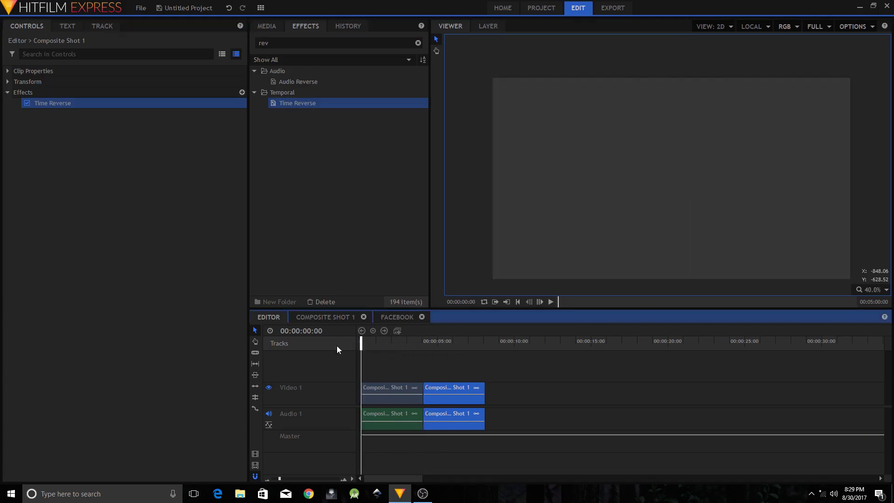
left_click(551, 302)
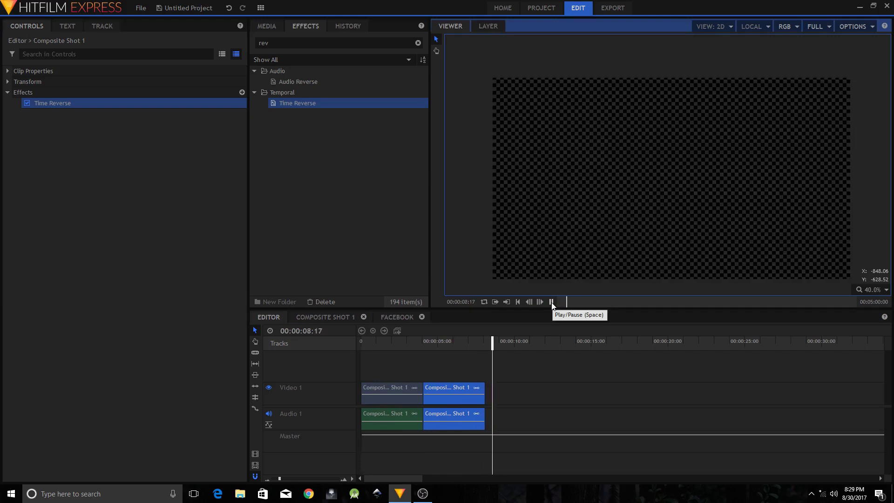
left_click(552, 302)
left_click_drag(382, 342, 426, 346)
left_click_drag(395, 343, 367, 343)
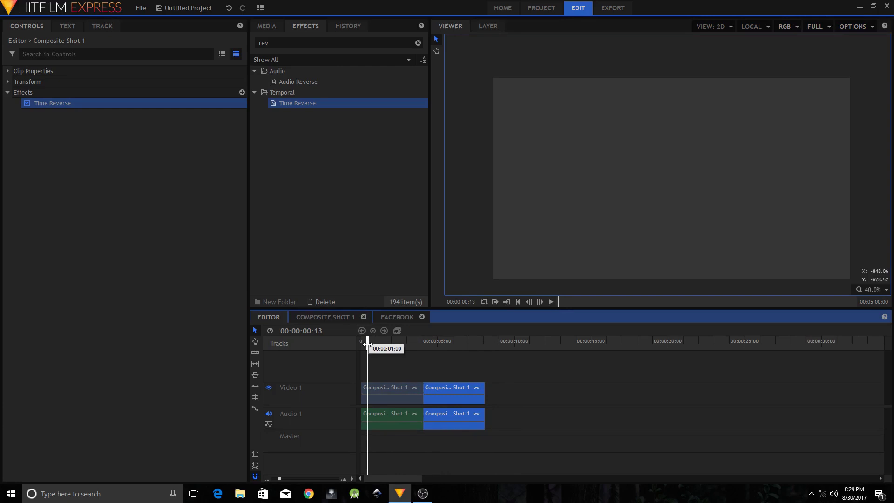
mouse_move(367, 344)
left_mouse_down()
mouse_move(467, 349)
mouse_move(377, 346)
left_mouse_up()
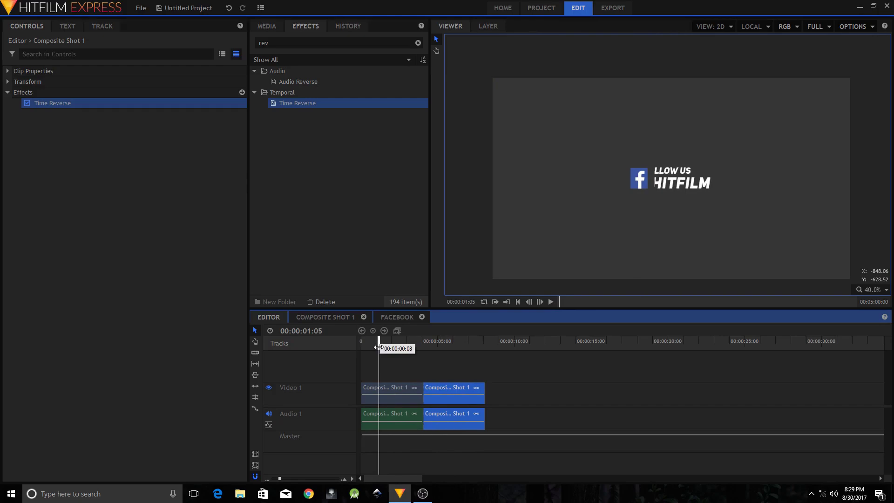